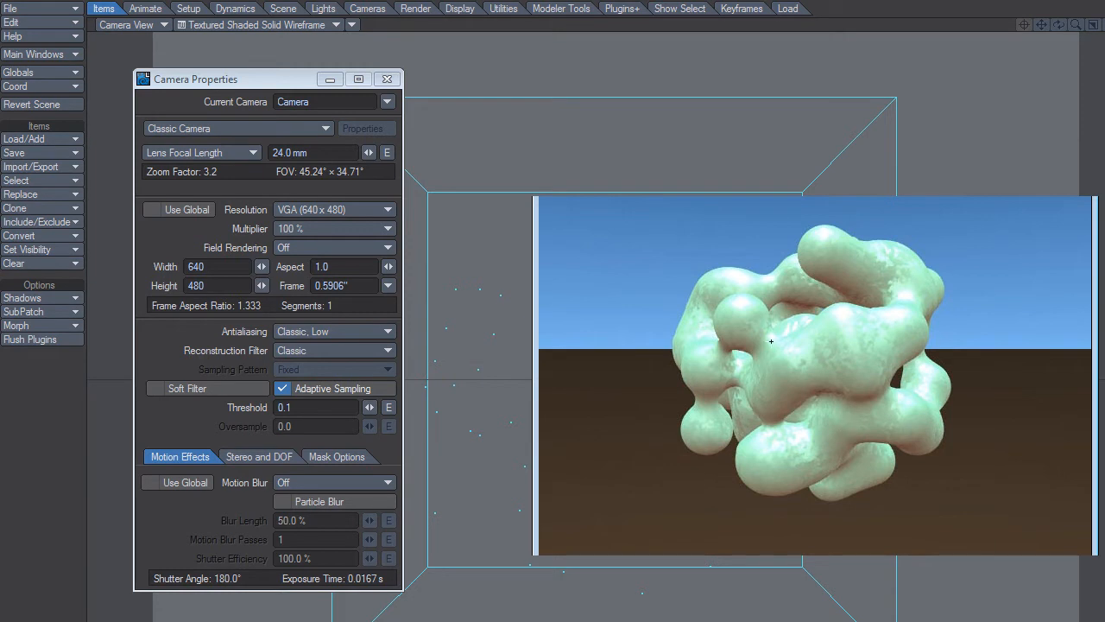
Set the camera's antialiasing to PLD 1-Pass and its resolution multiplier to 25 %
click(658, 3)
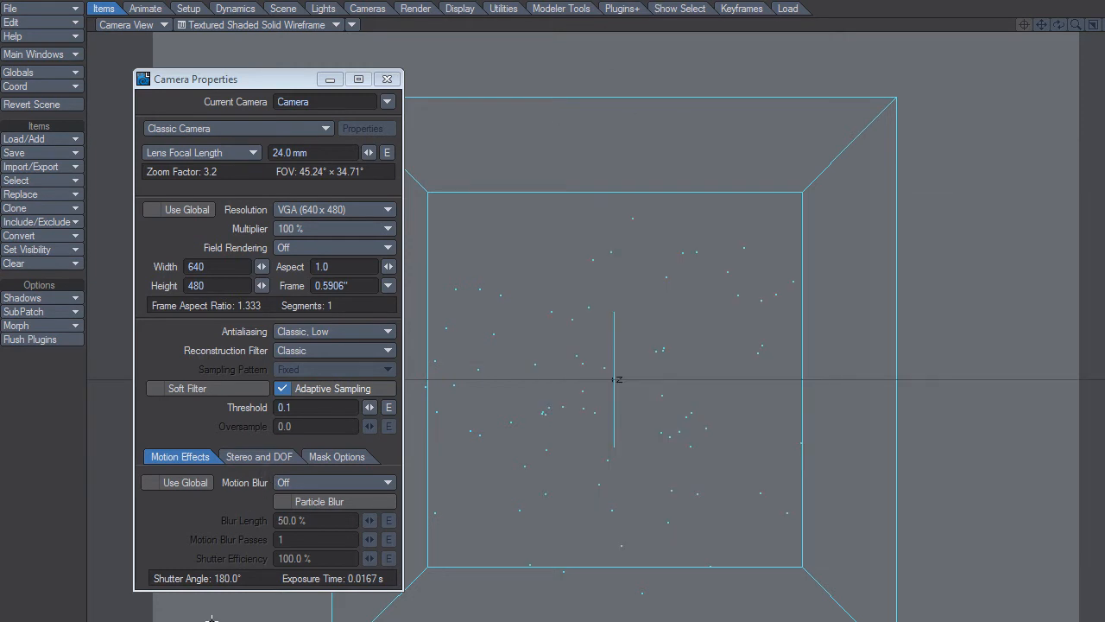
click(341, 333)
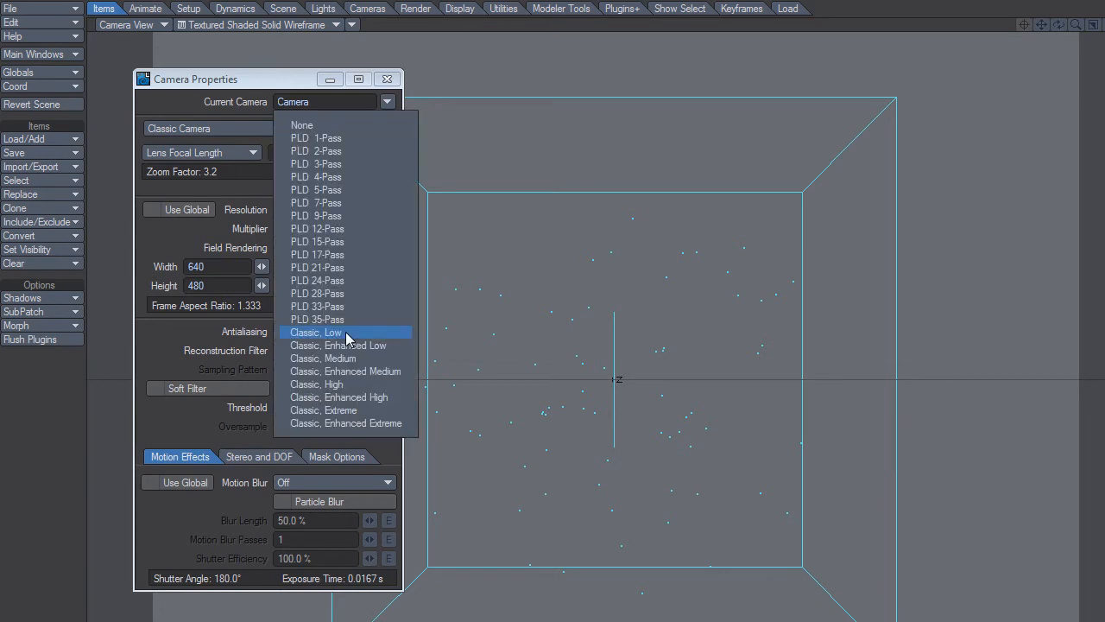
click(335, 138)
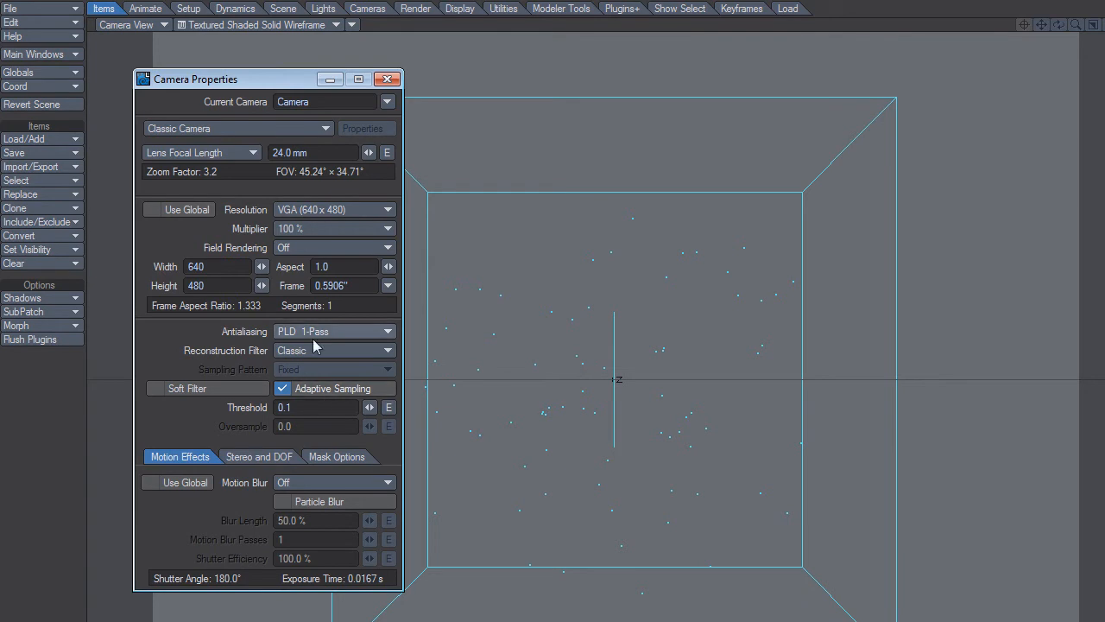
click(315, 231)
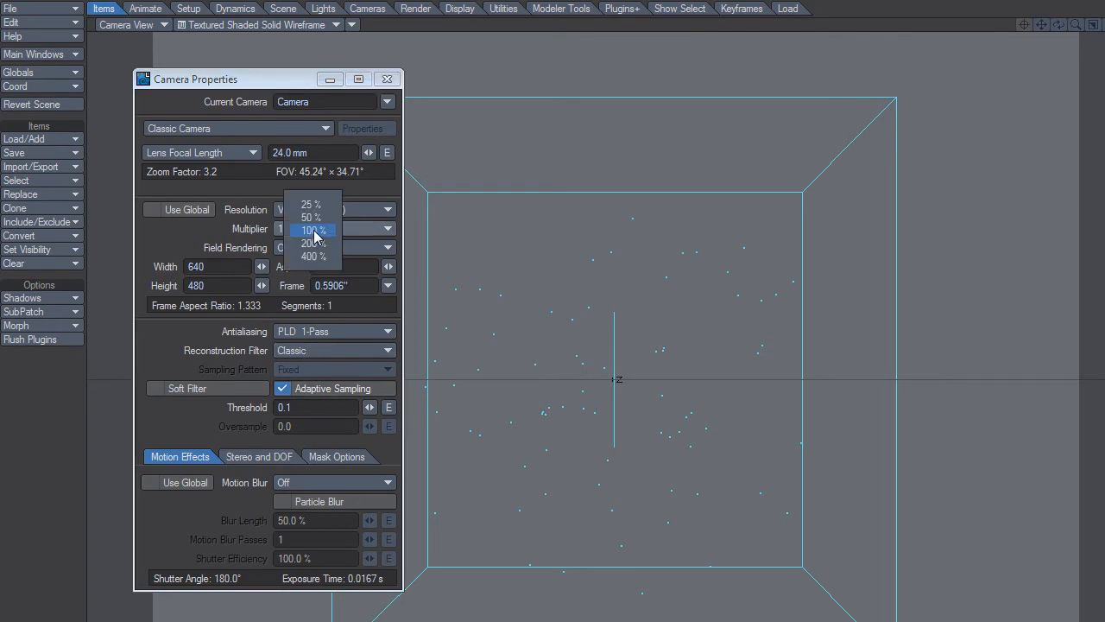
click(311, 204)
Render the current frame as a test image, and start a repeat render and abort it
key(F9)
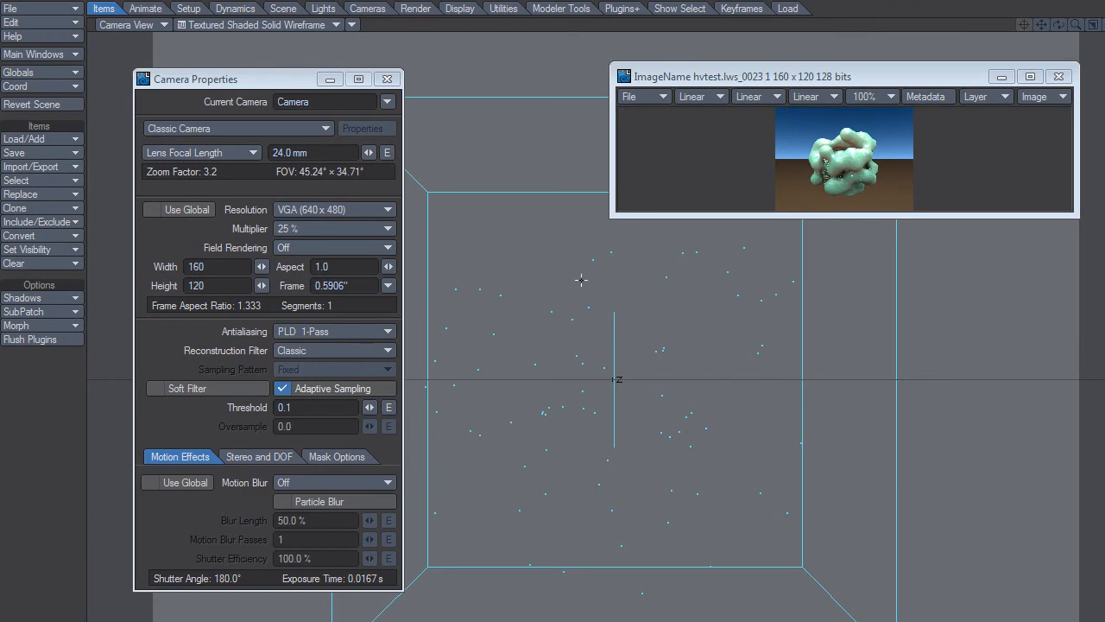
key(F9)
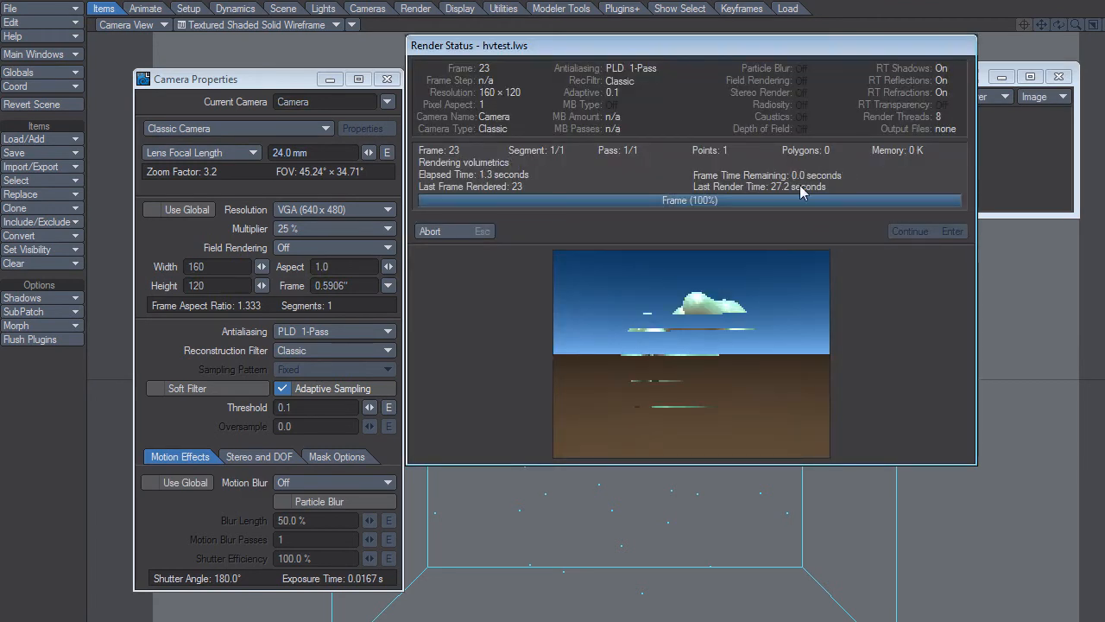
click(467, 229)
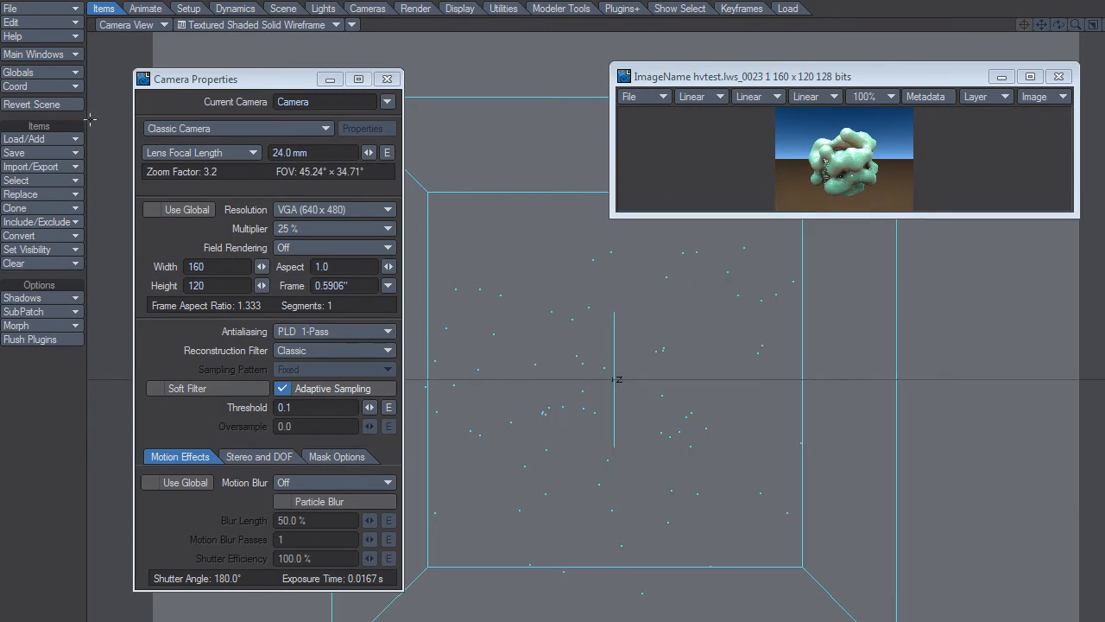
Turn off ray-traced shadows, reflections and refraction, and render the frame again
click(281, 9)
click(244, 8)
click(368, 9)
click(415, 9)
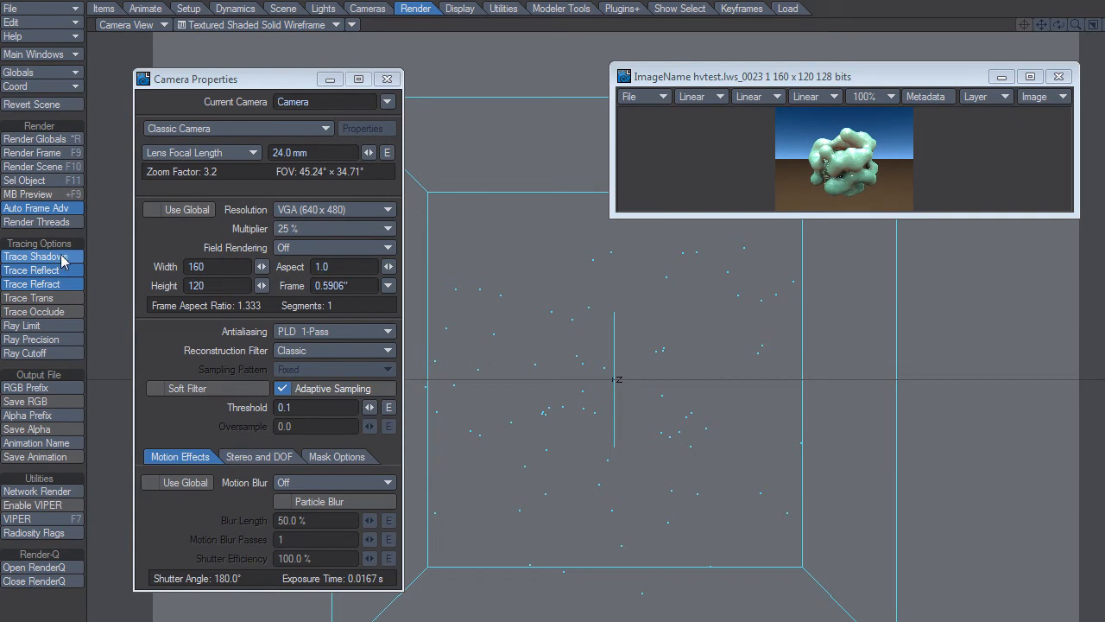
click(61, 270)
click(60, 285)
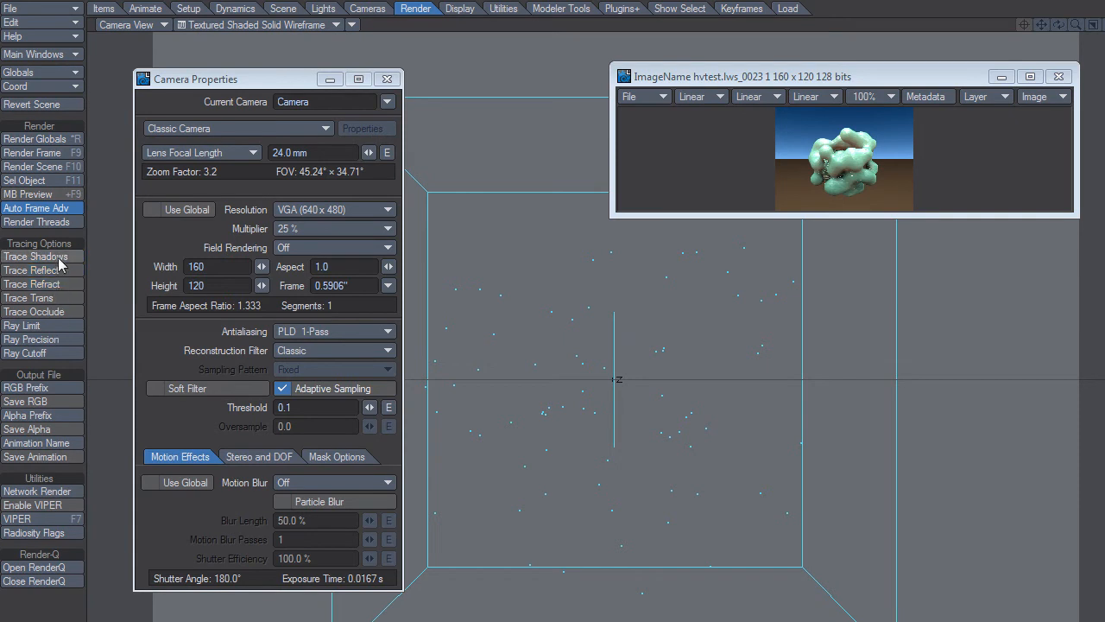
key(F9)
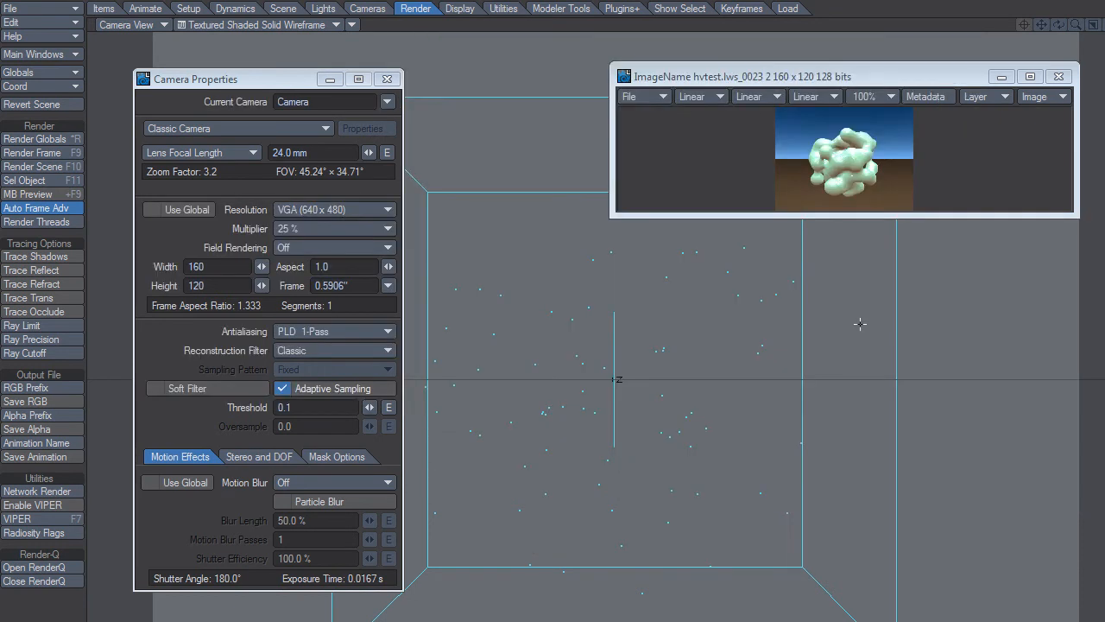
key(F9)
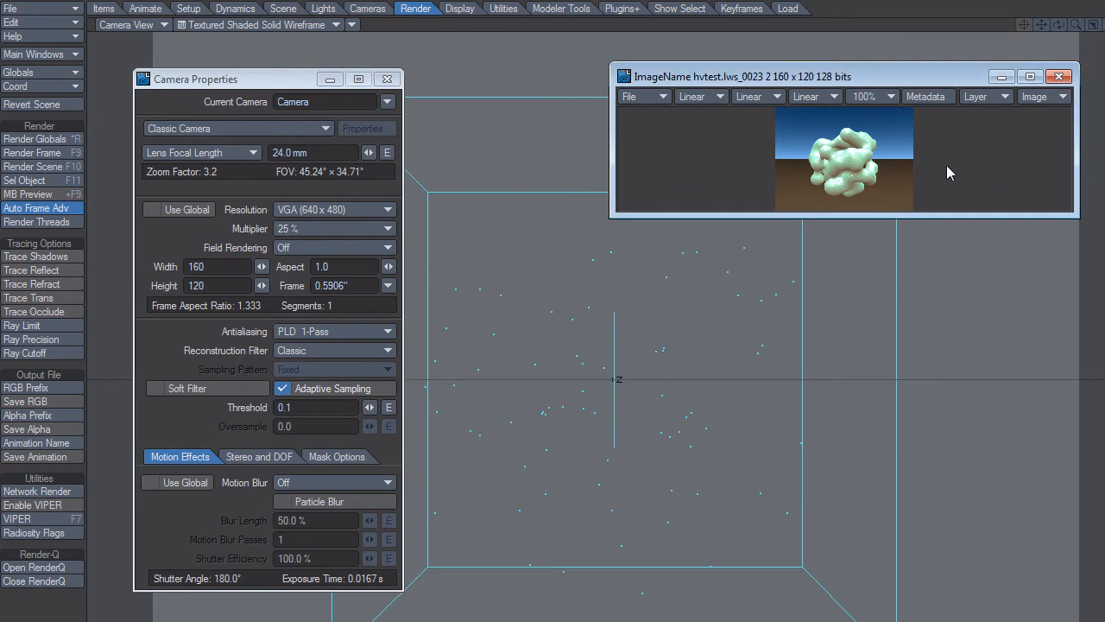
Flip back and forth between the two renders to compare the image with and without ray tracing
key(Up)
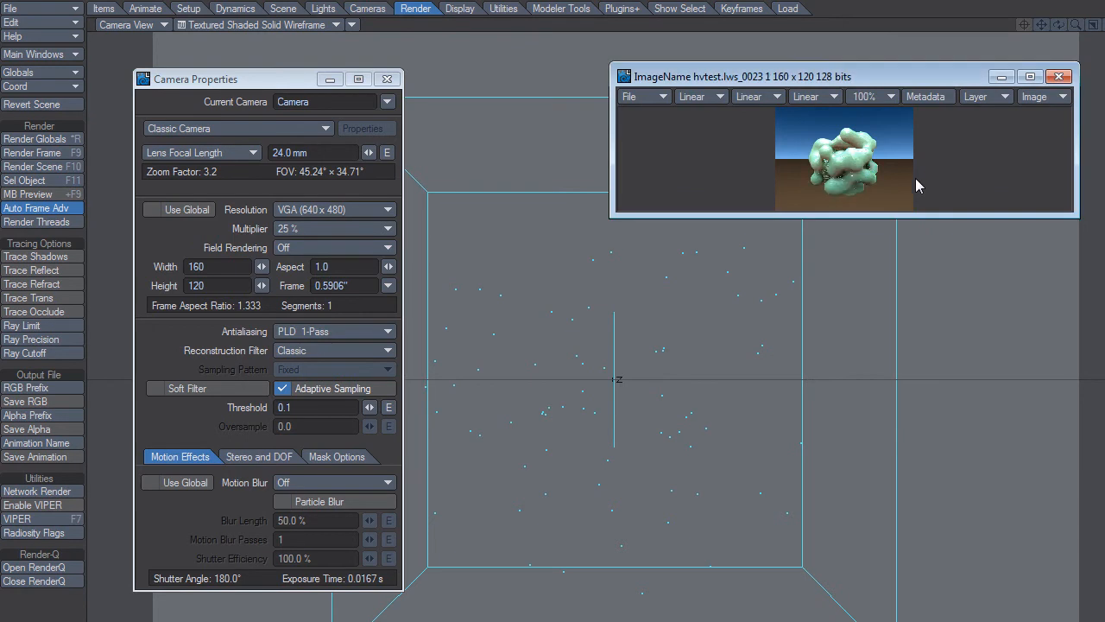
key(Down)
key(Up)
key(Down)
key(Up)
key(Down)
key(Up)
key(Down)
key(Up)
key(Down)
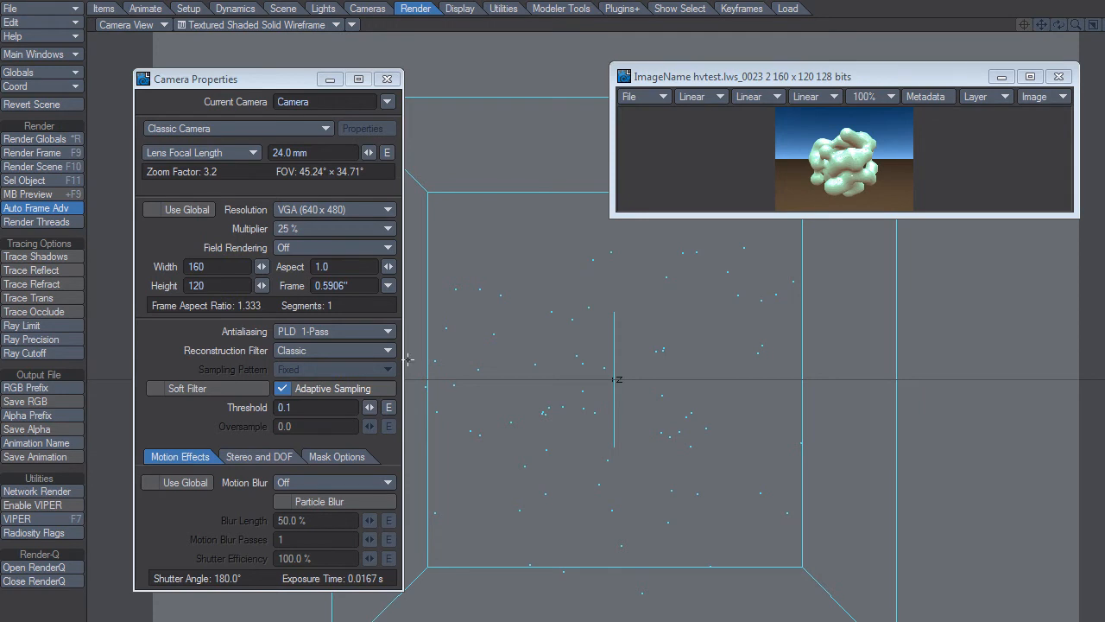
Keep the camera's antialiasing at PLD 1-Pass, turn off Adaptive Sampling, and render the frame
click(323, 334)
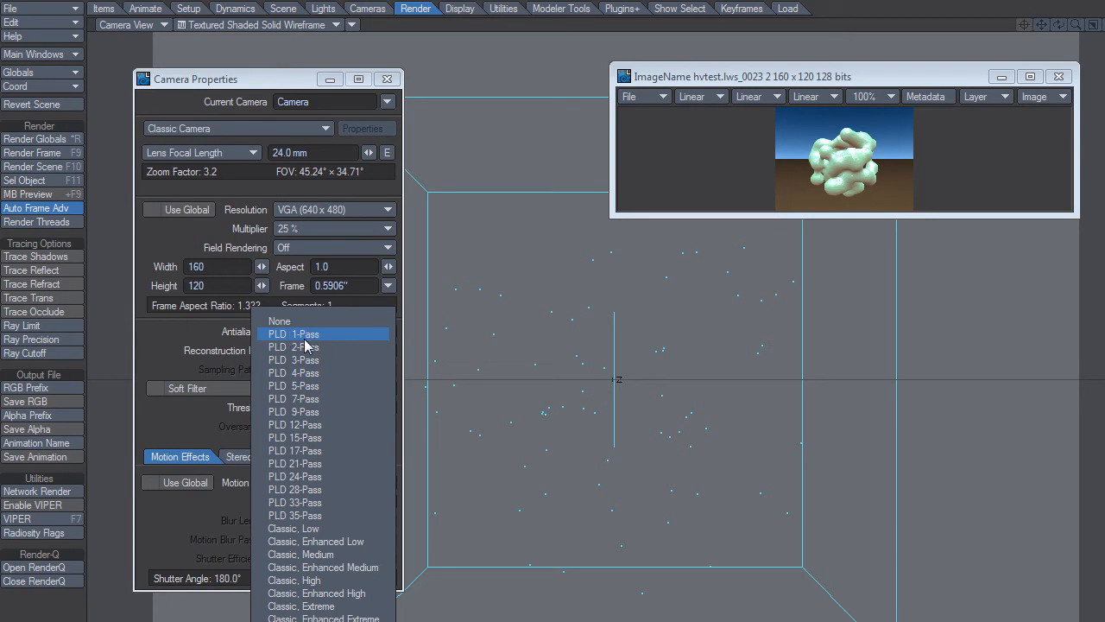
click(305, 340)
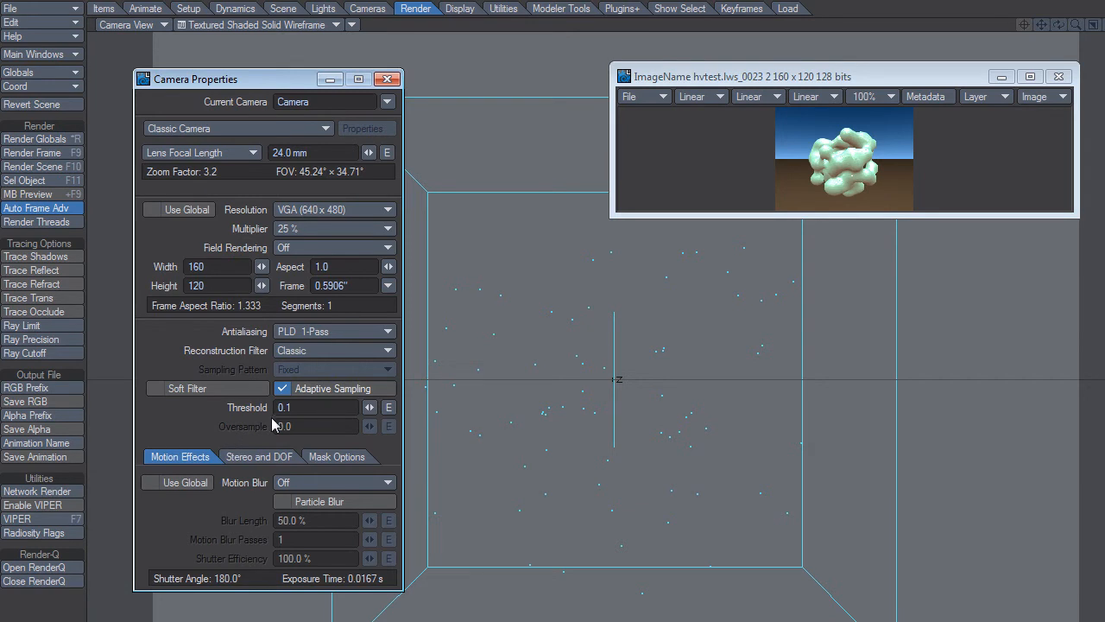
click(294, 392)
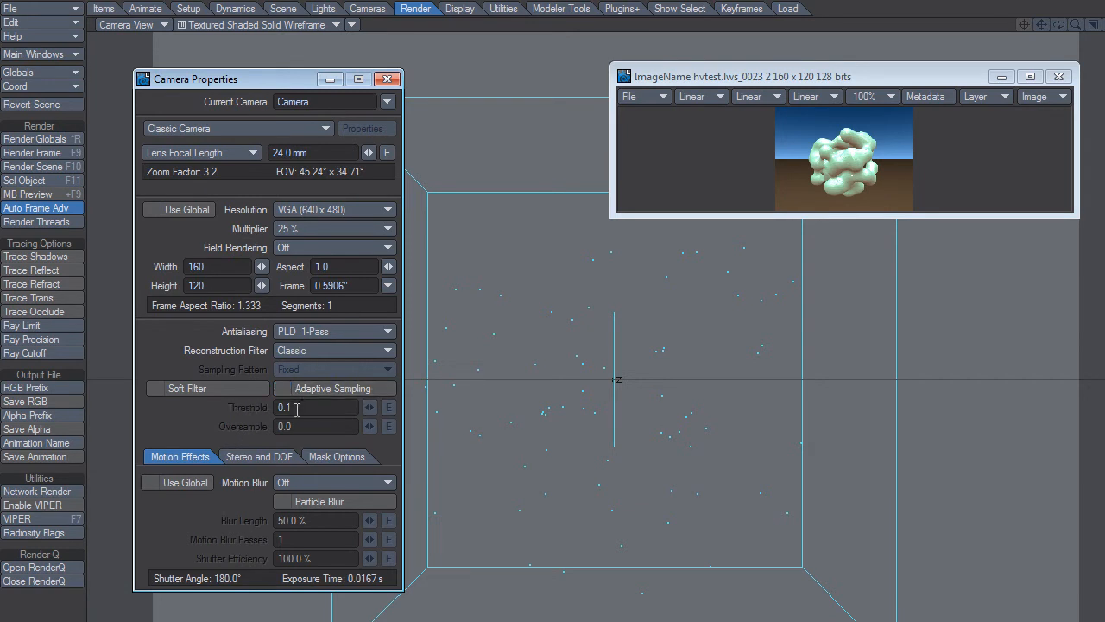
key(F9)
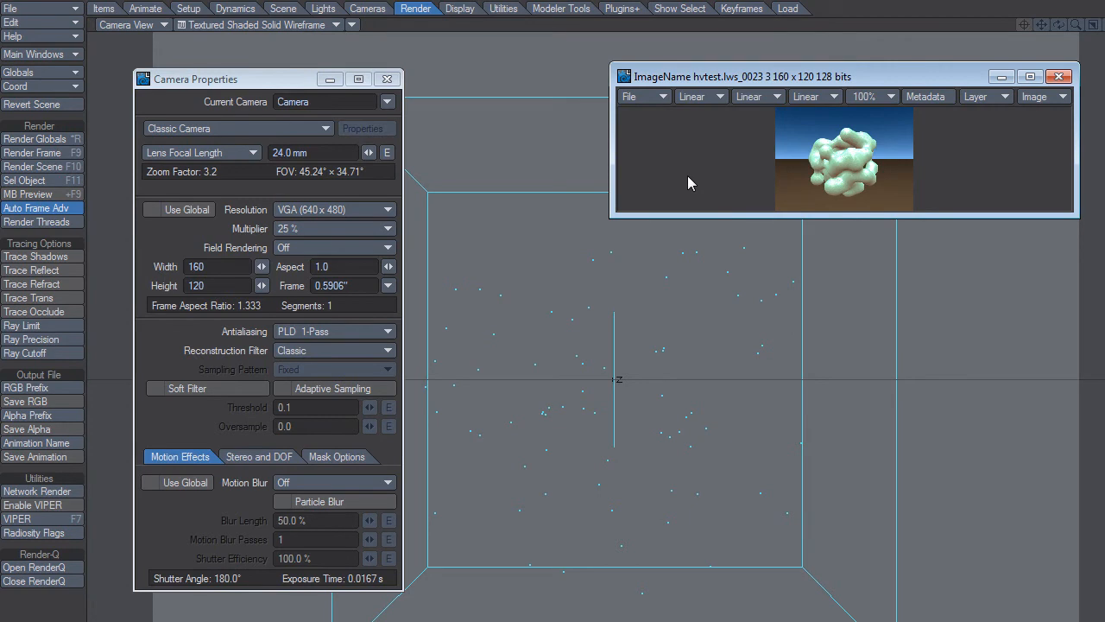
Turn Adaptive Sampling back on for the camera and render the frame
click(360, 389)
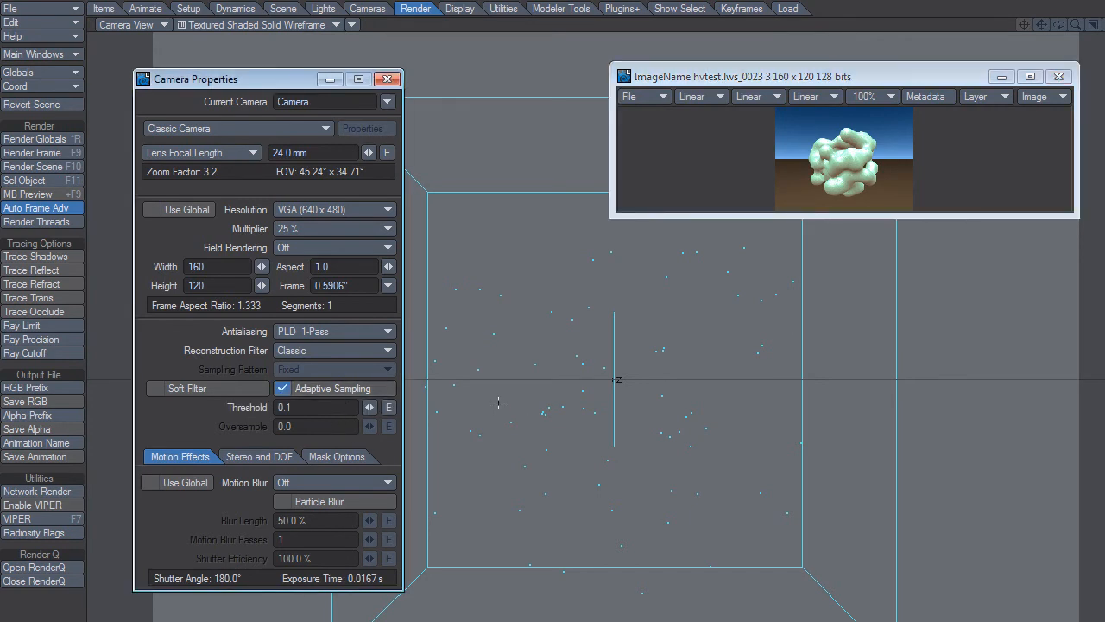
key(F9)
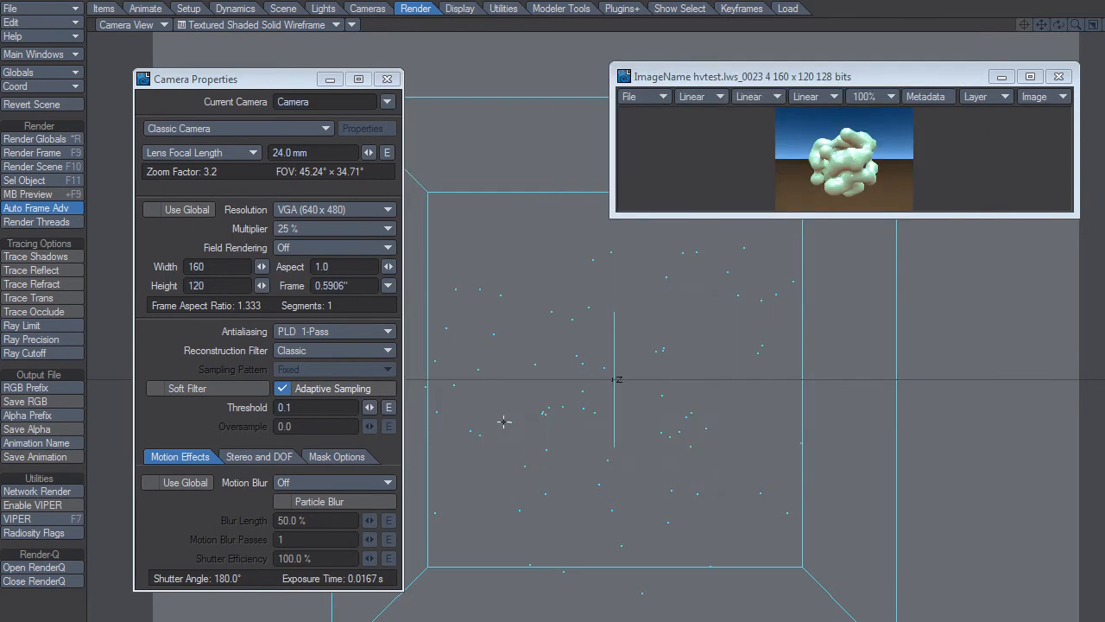
click(729, 194)
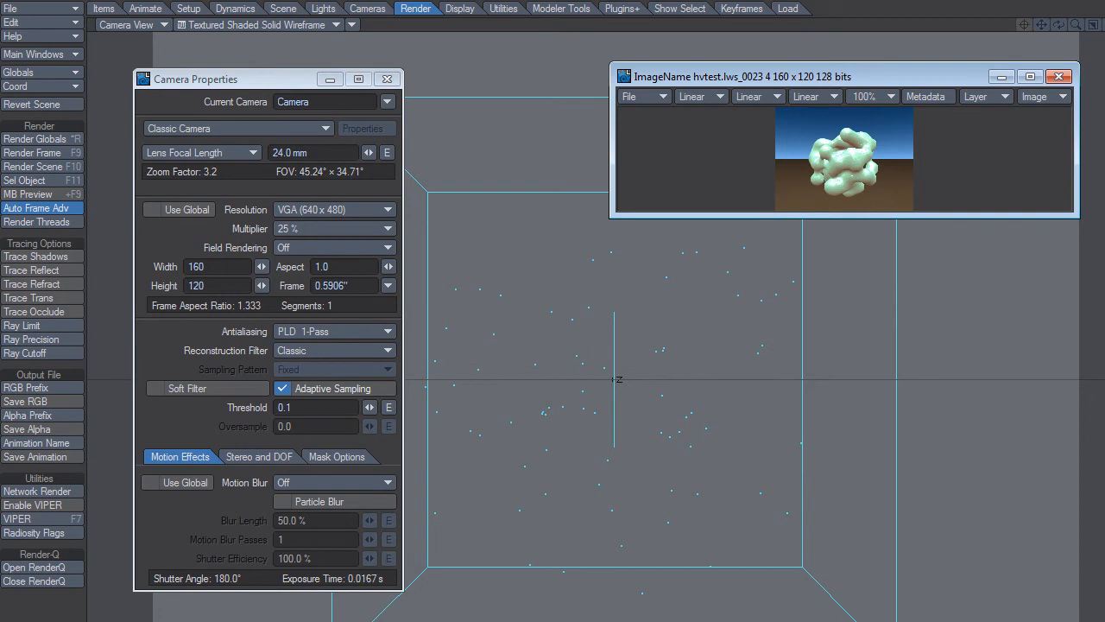
Open the HyperVoxels 3.0 volumetric settings and arrange the windows so the rendered image stays fully visible
key(ctrl+F8)
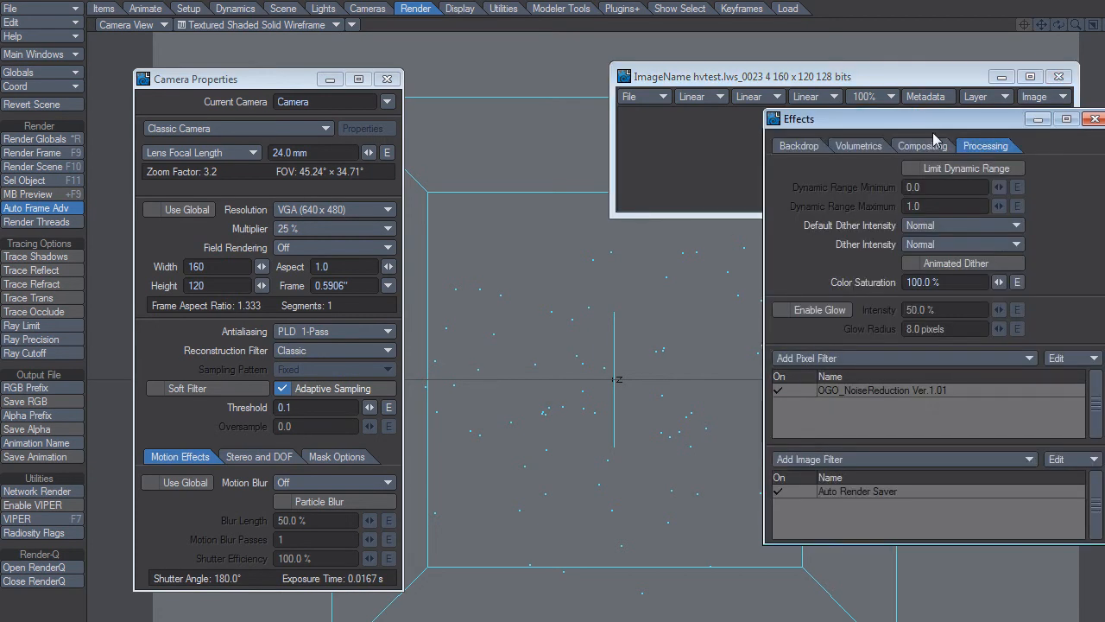
click(862, 147)
double_click(865, 378)
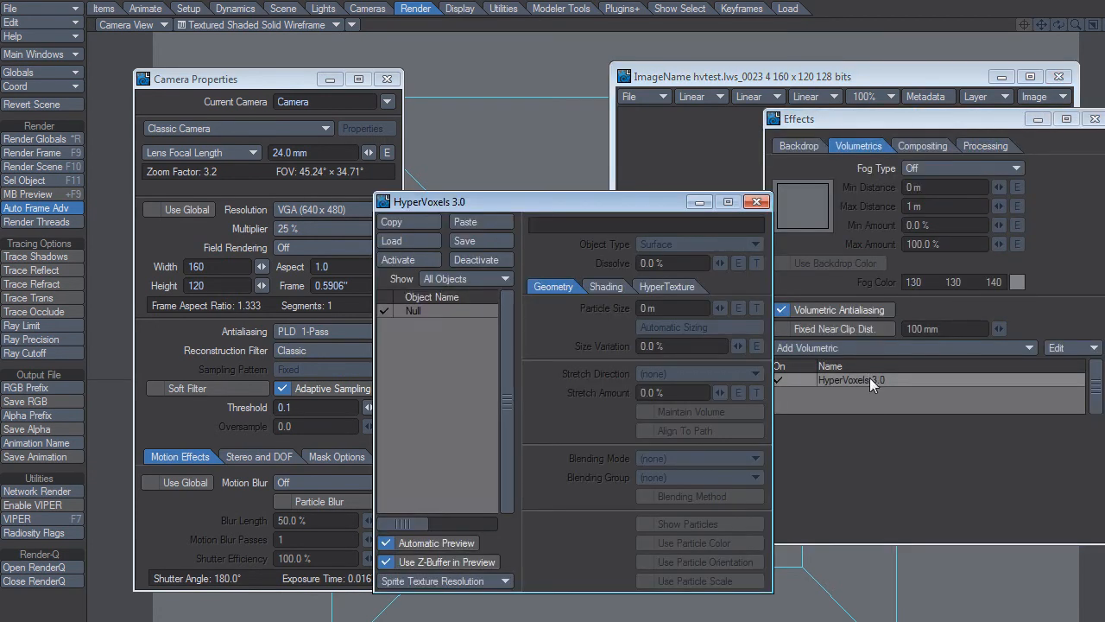
drag(563, 204, 866, 212)
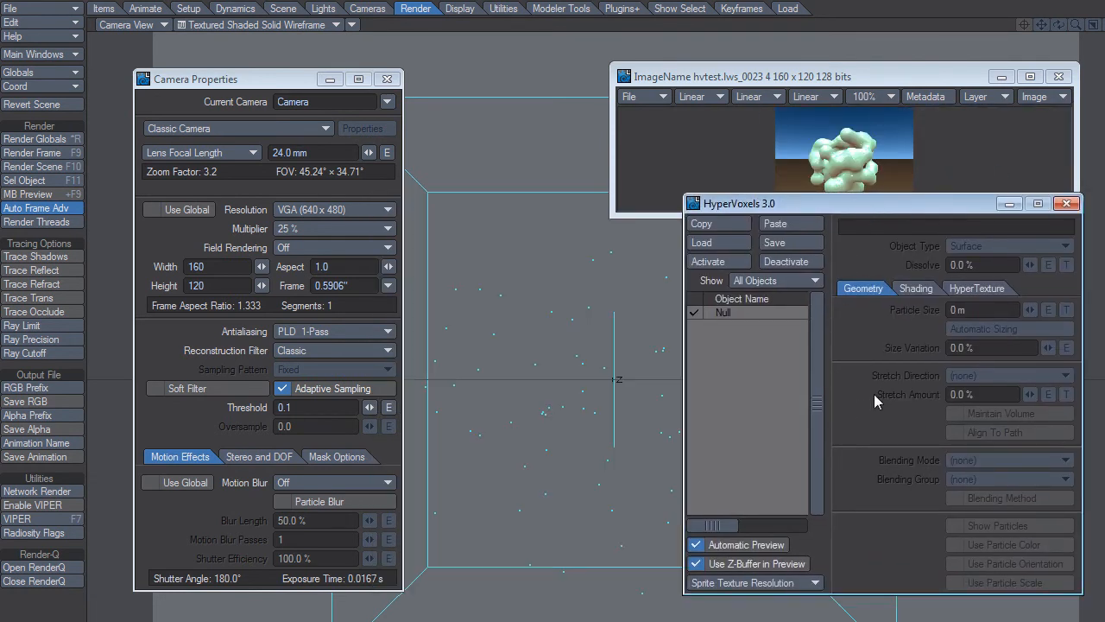
drag(840, 76, 829, 50)
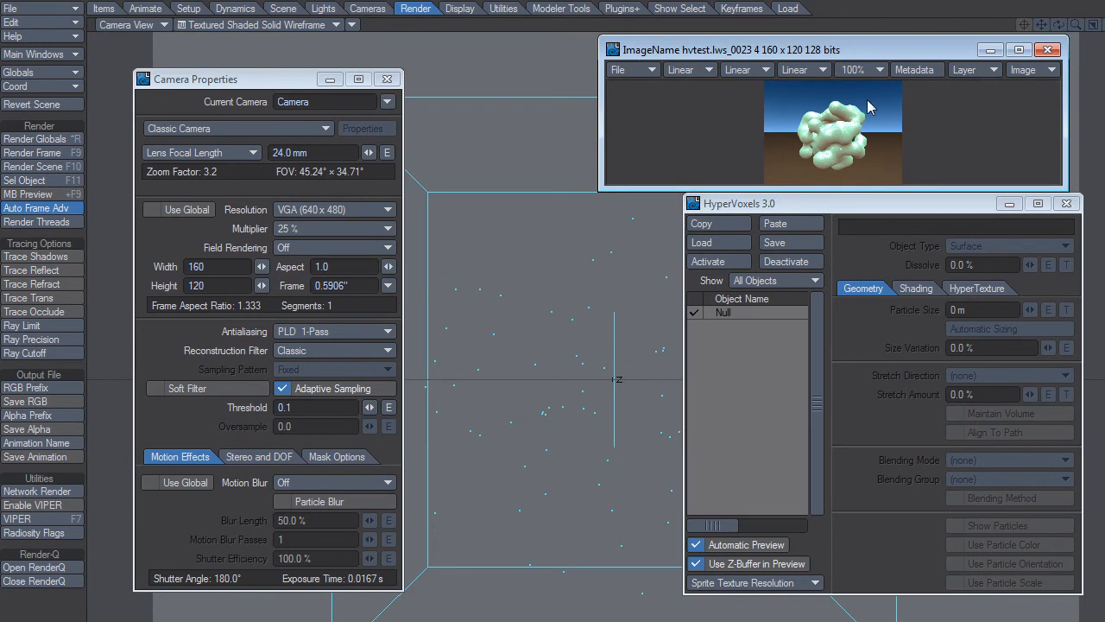
drag(912, 204, 912, 225)
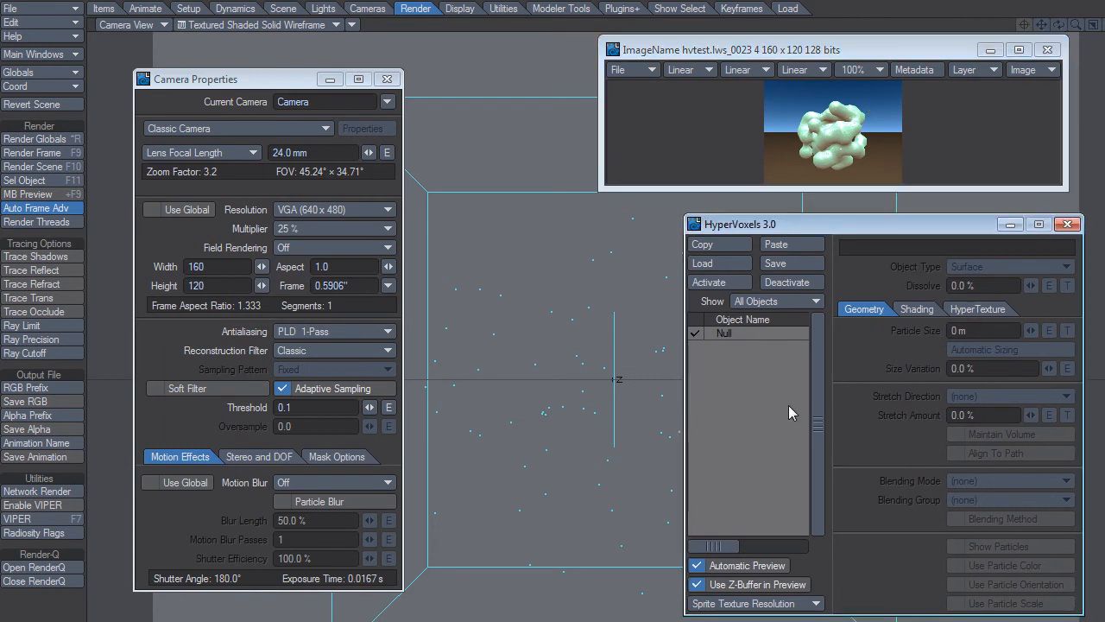
Set the Null object's HyperVoxels shading color to pale yellow, RGB 243, 247, 179
click(741, 333)
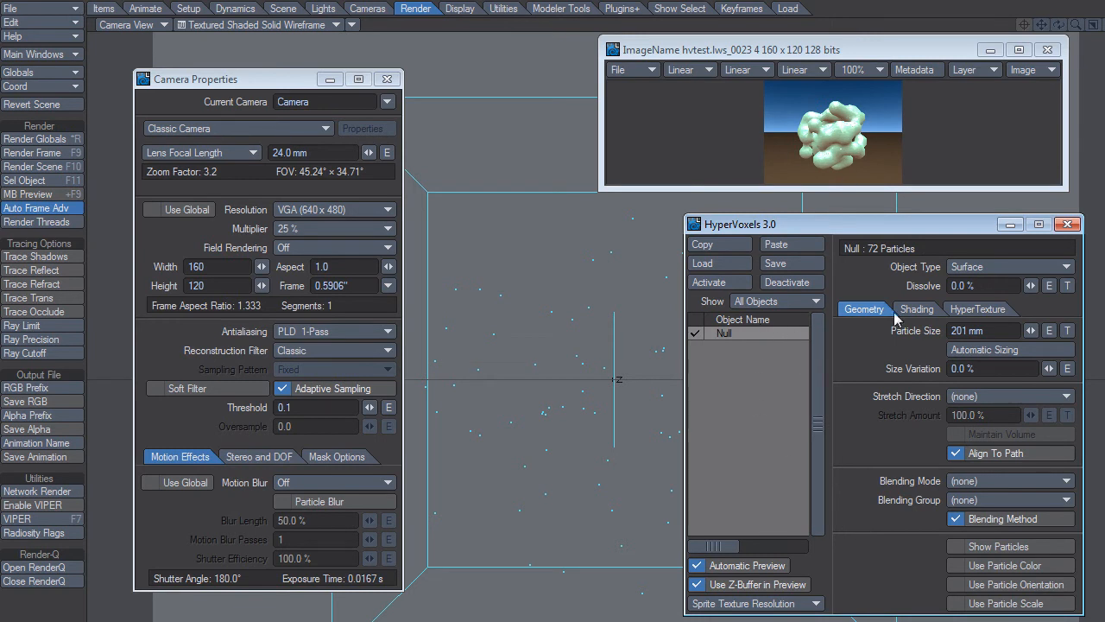
click(977, 310)
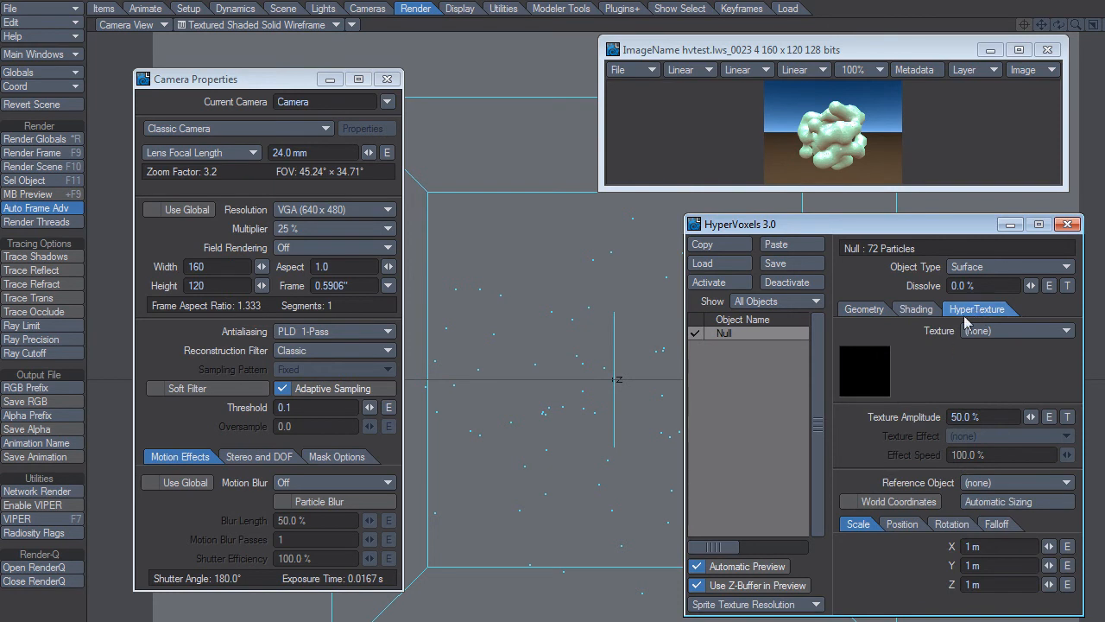
click(864, 309)
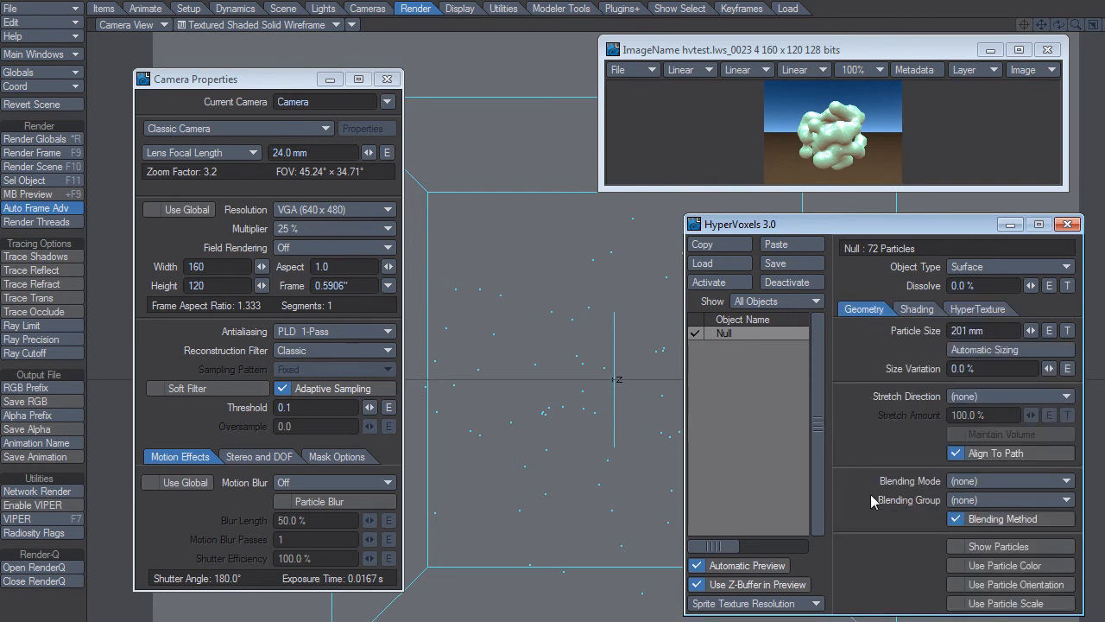
click(916, 309)
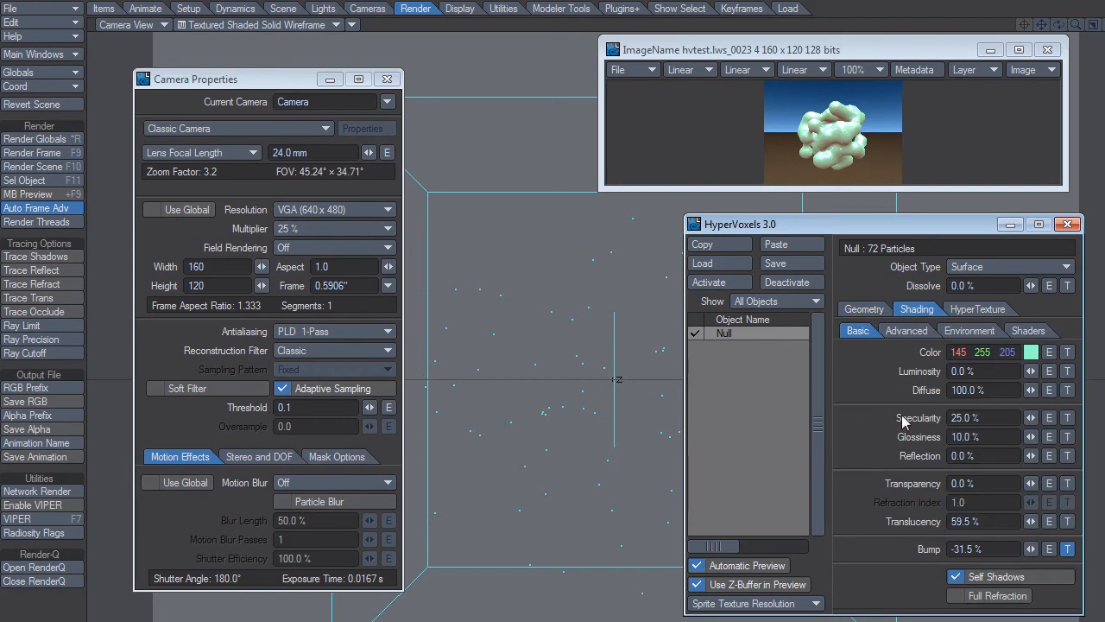
click(1031, 353)
click(933, 501)
drag(918, 303, 915, 294)
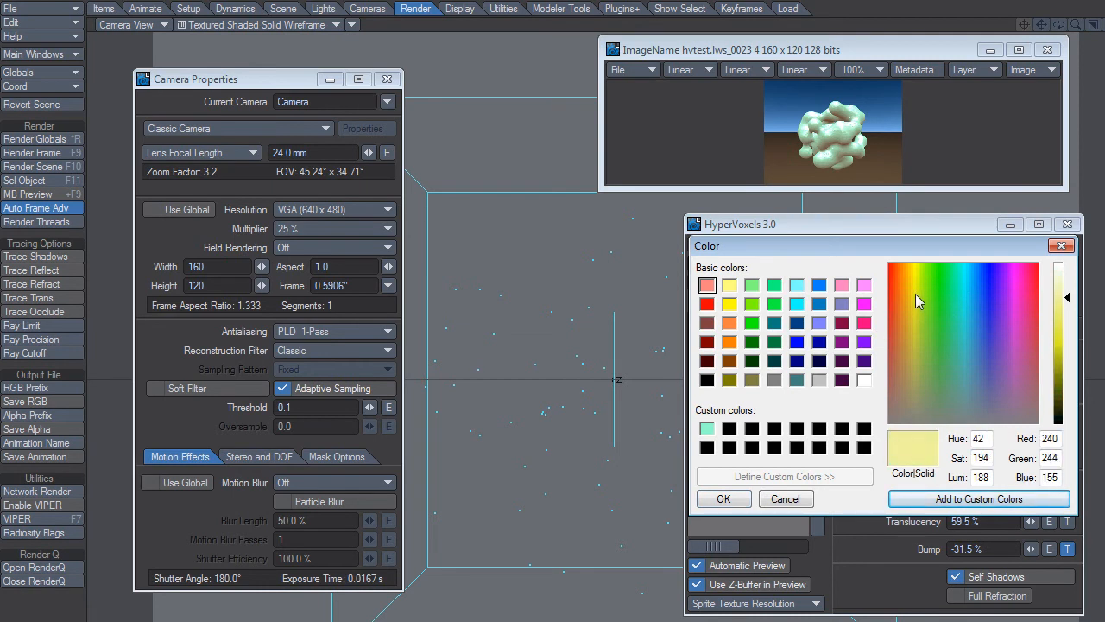
click(1067, 294)
click(720, 499)
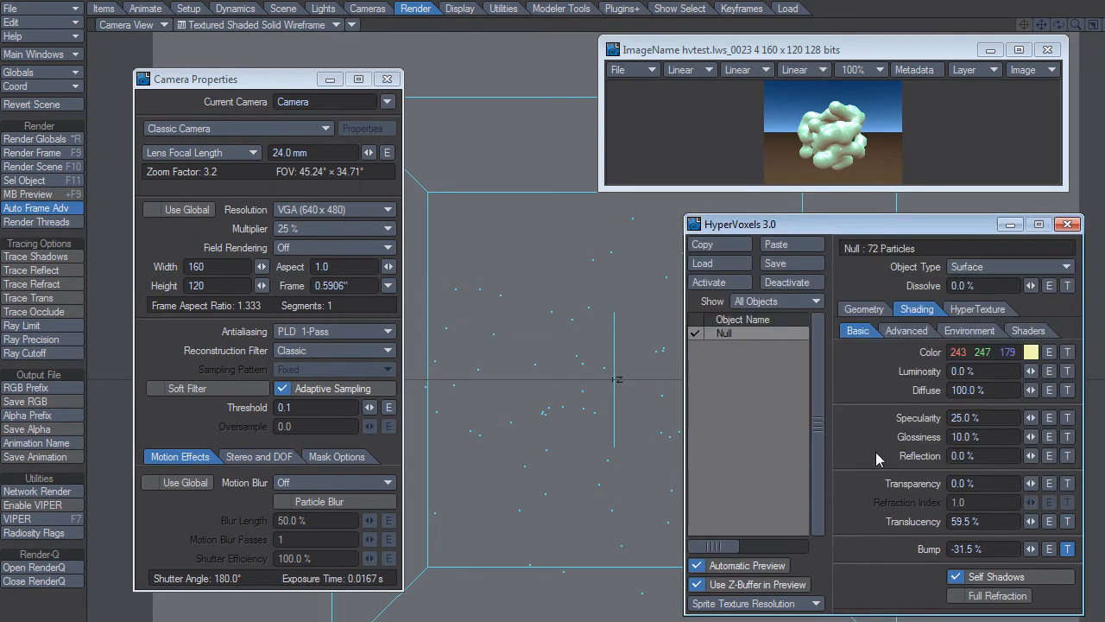
Try rendering the frame with the pale yellow voxel color, moving the render status window aside, and abort it
key(F9)
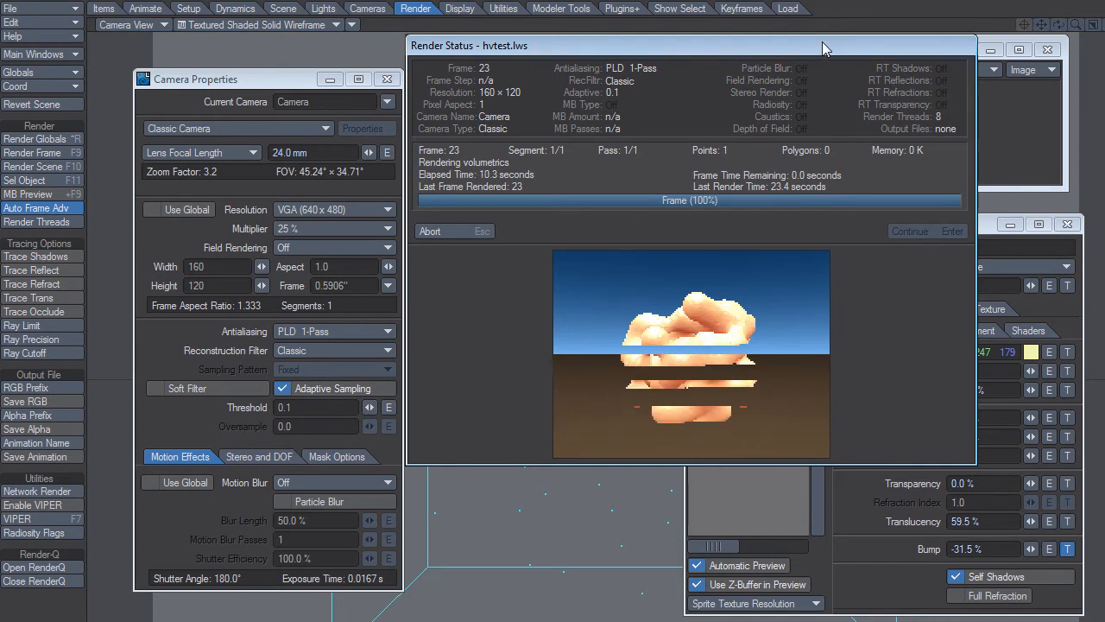
drag(822, 43, 637, 61)
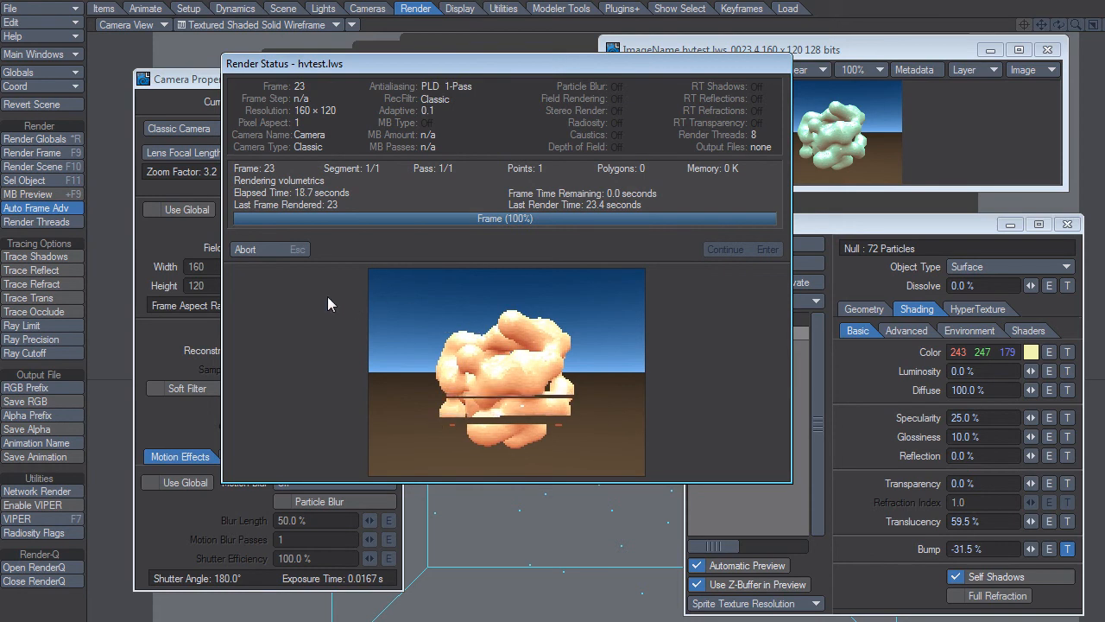
click(279, 252)
Set the Null's HyperVoxels shading color to pale green, RGB 208, 244, 181, and start a test render, aborting it early
click(1031, 352)
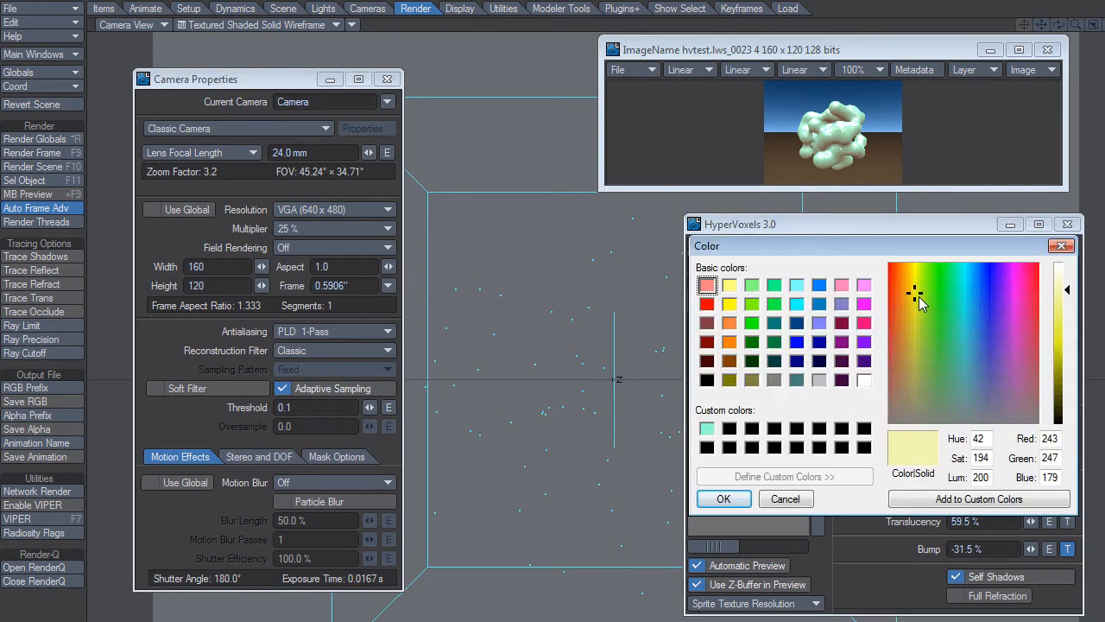
drag(917, 294, 928, 302)
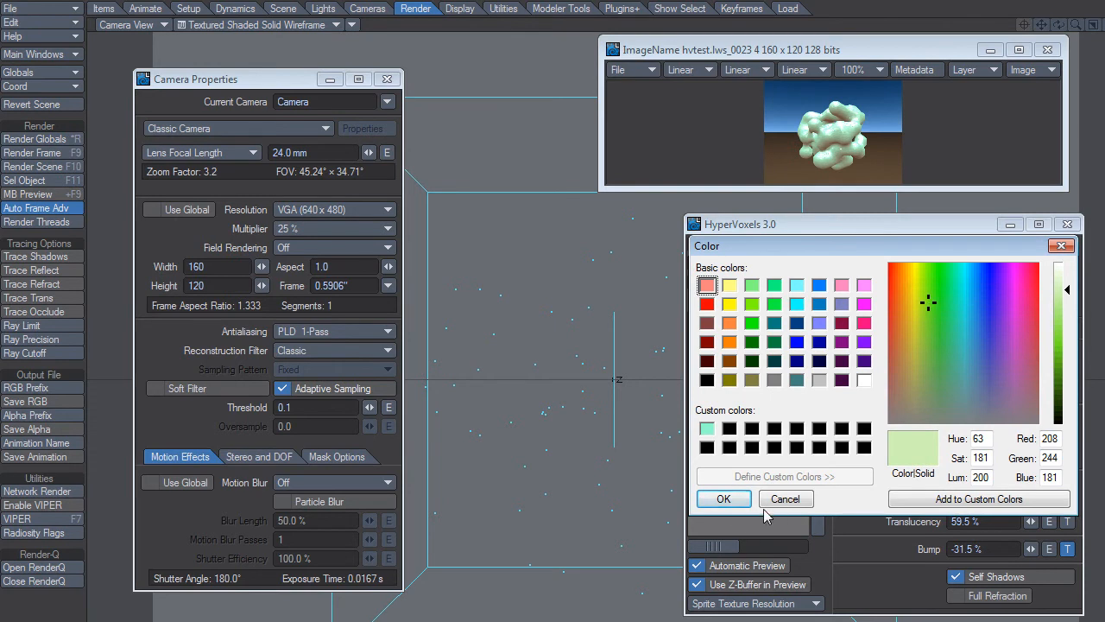
click(729, 498)
key(F9)
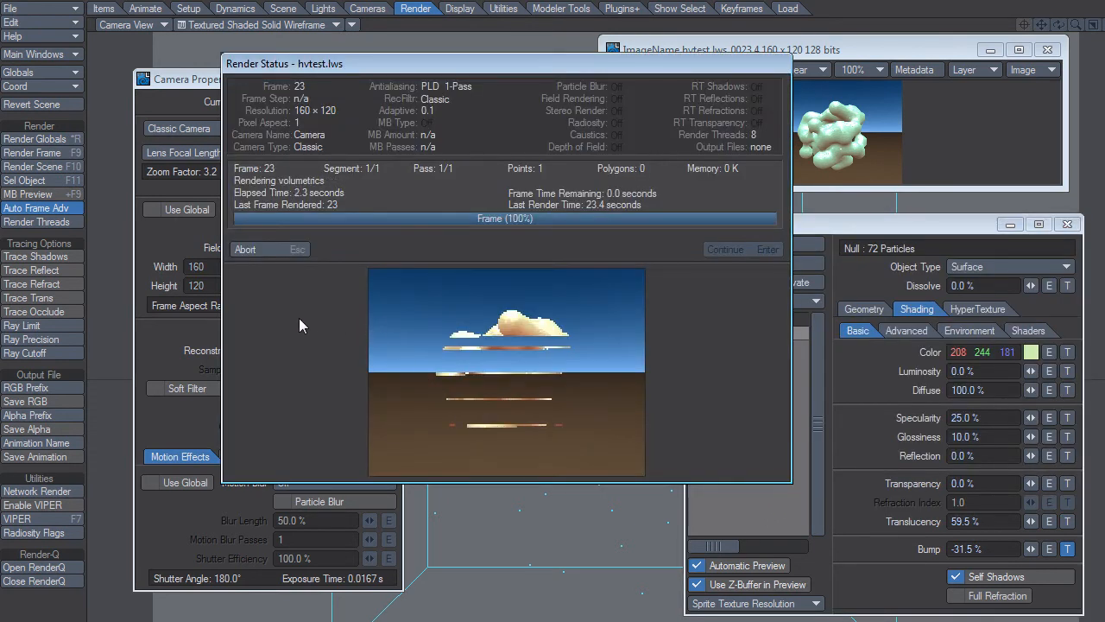
click(266, 249)
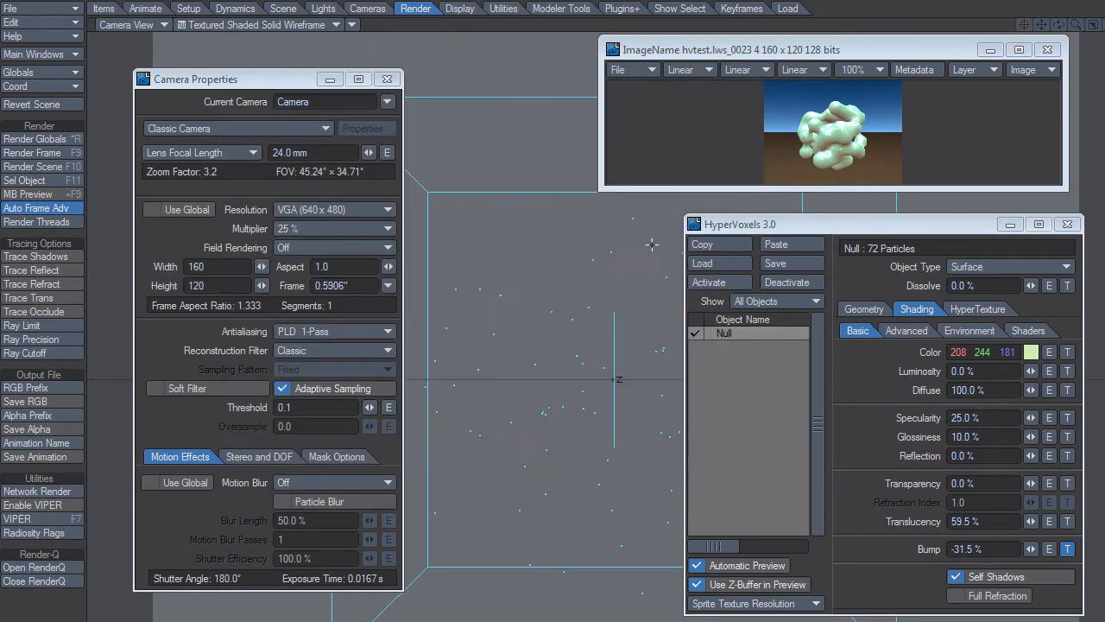
Copy the selected Turbulence layer in the bump texture of the Null's voxel shading and remove the texture
click(915, 333)
click(869, 336)
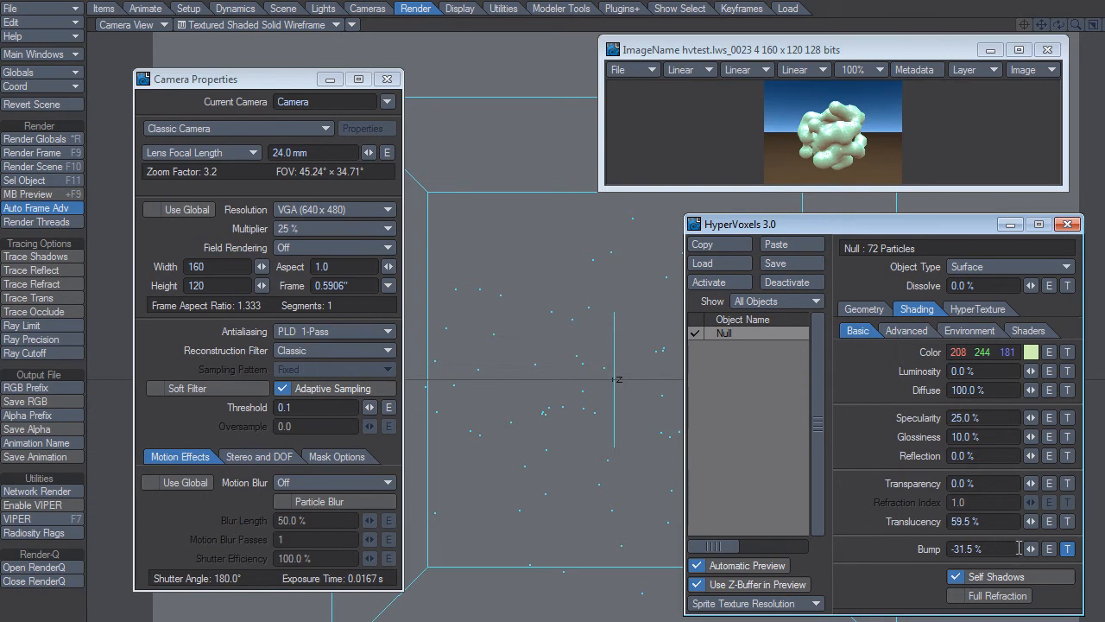
click(969, 551)
click(1067, 549)
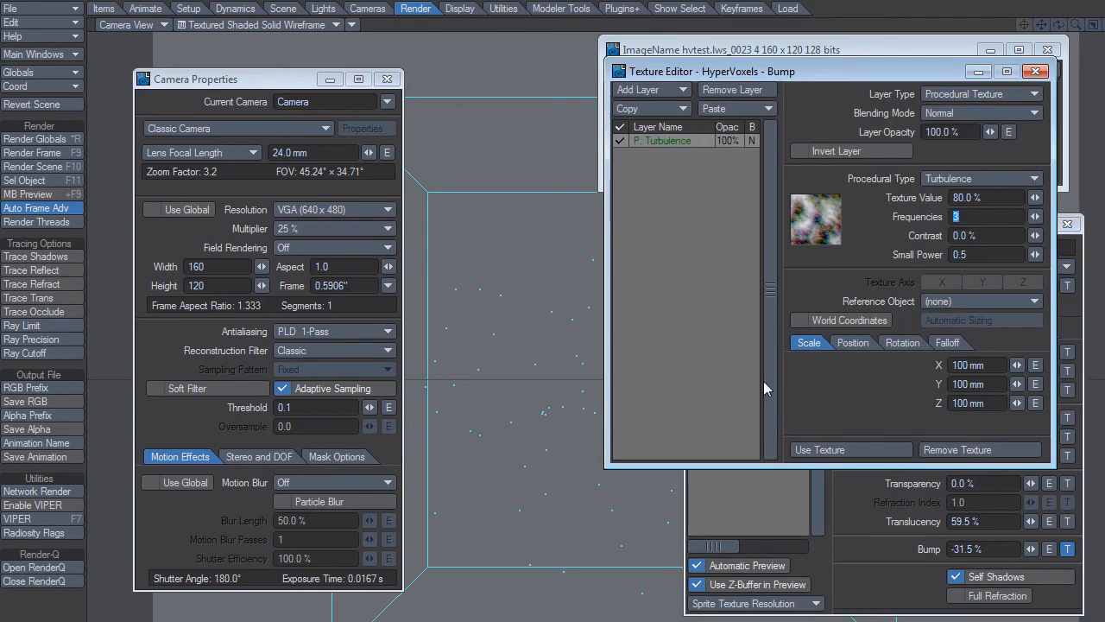
click(672, 144)
click(667, 108)
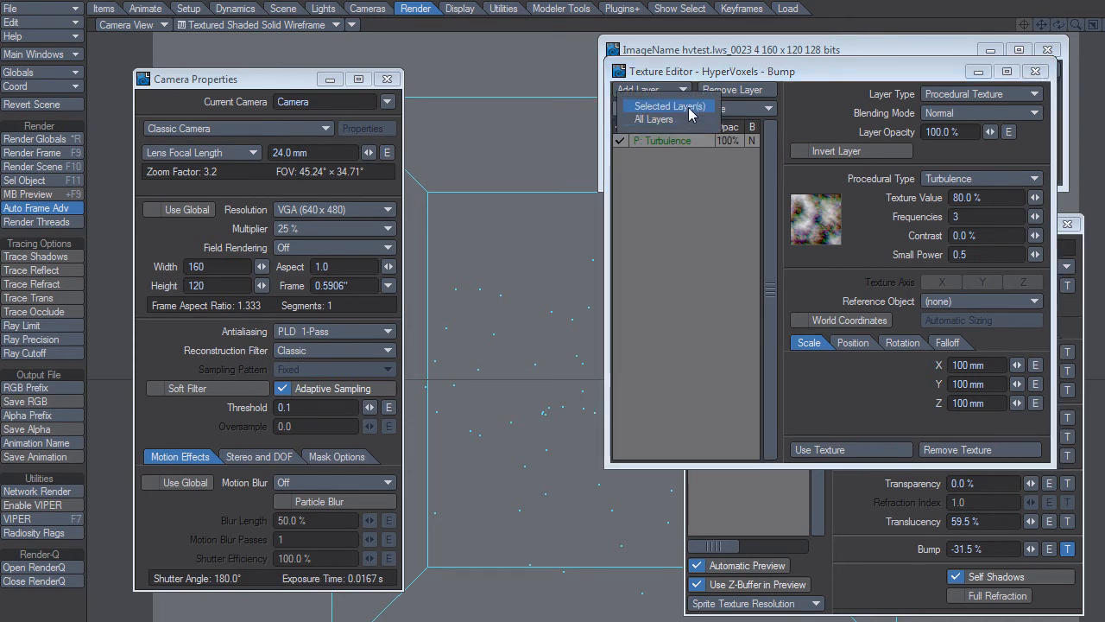
click(689, 111)
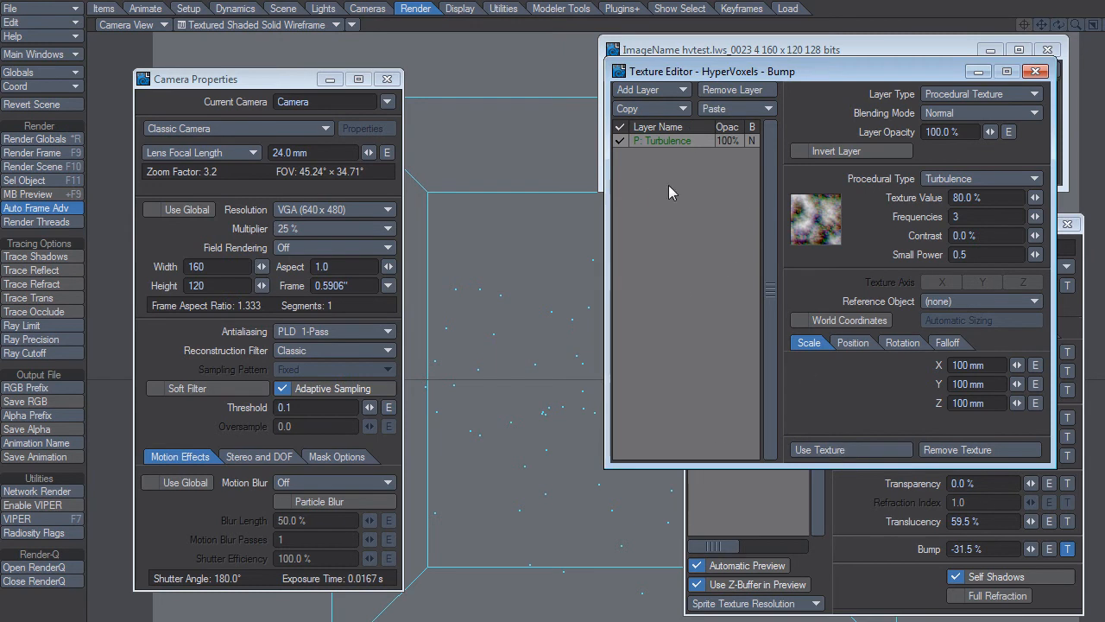
click(670, 108)
click(682, 111)
click(979, 453)
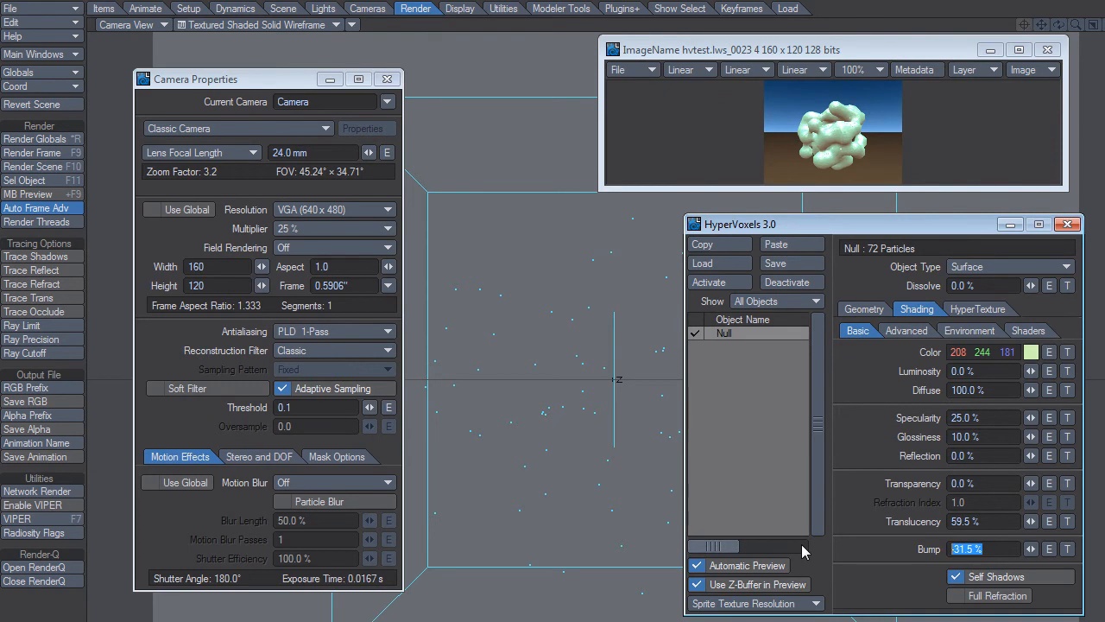
Enter a Bump amount of -31.5 % and render the frame without the bump texture
text(-31.5)
key(Return)
key(F9)
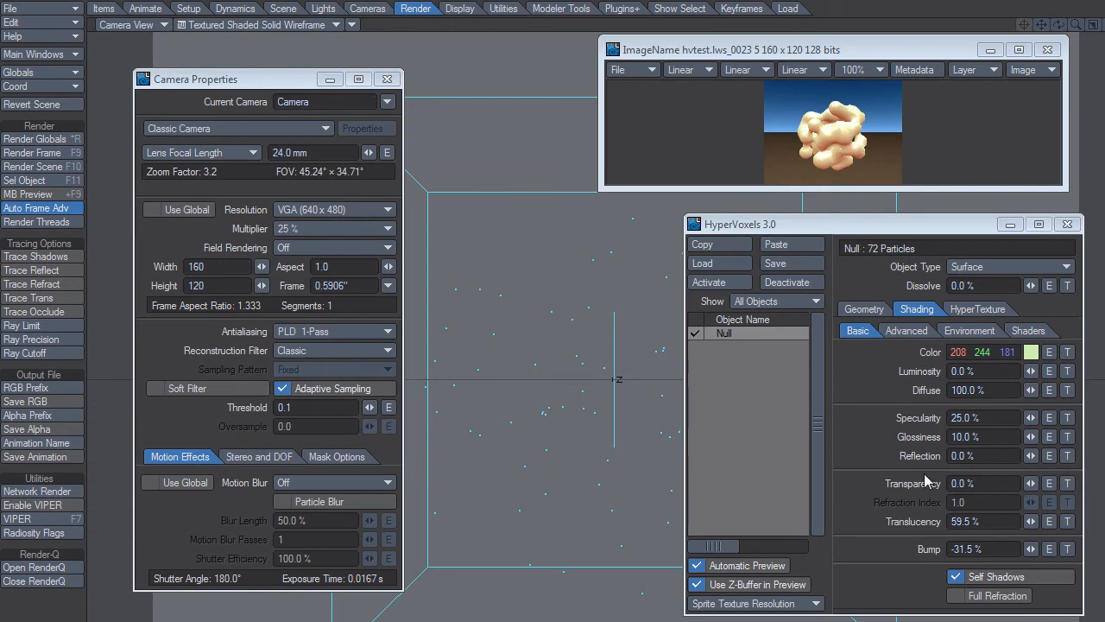
Compare the render without bump texture with the previous render in the image viewer
click(916, 162)
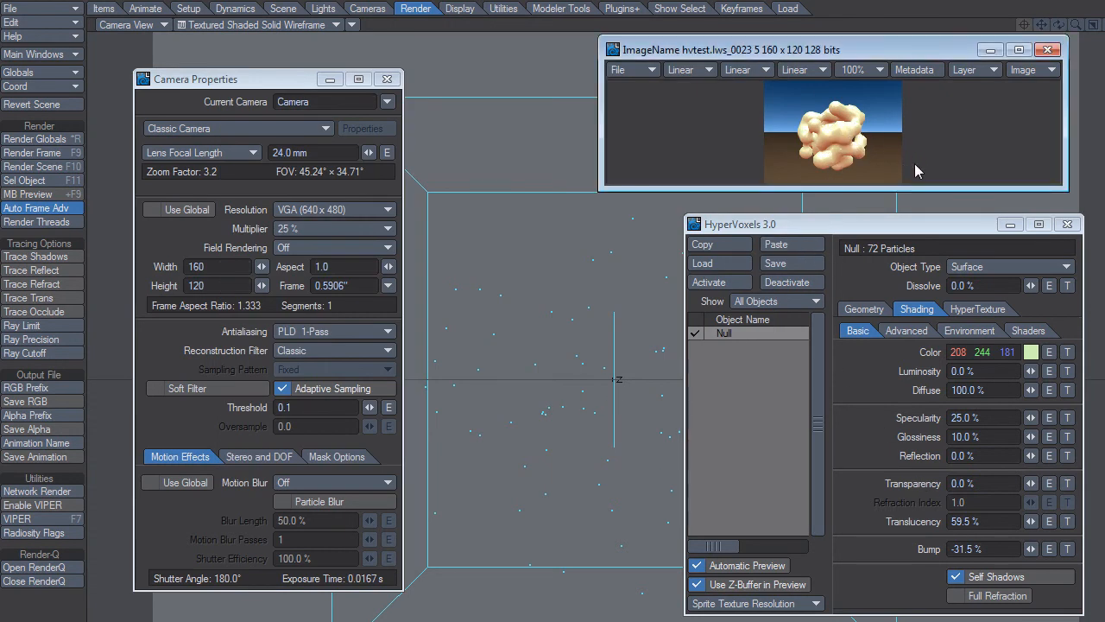
key(Page_Up)
key(Page_Down)
key(Page_Up)
key(Page_Down)
key(Page_Up)
key(Page_Down)
key(Page_Up)
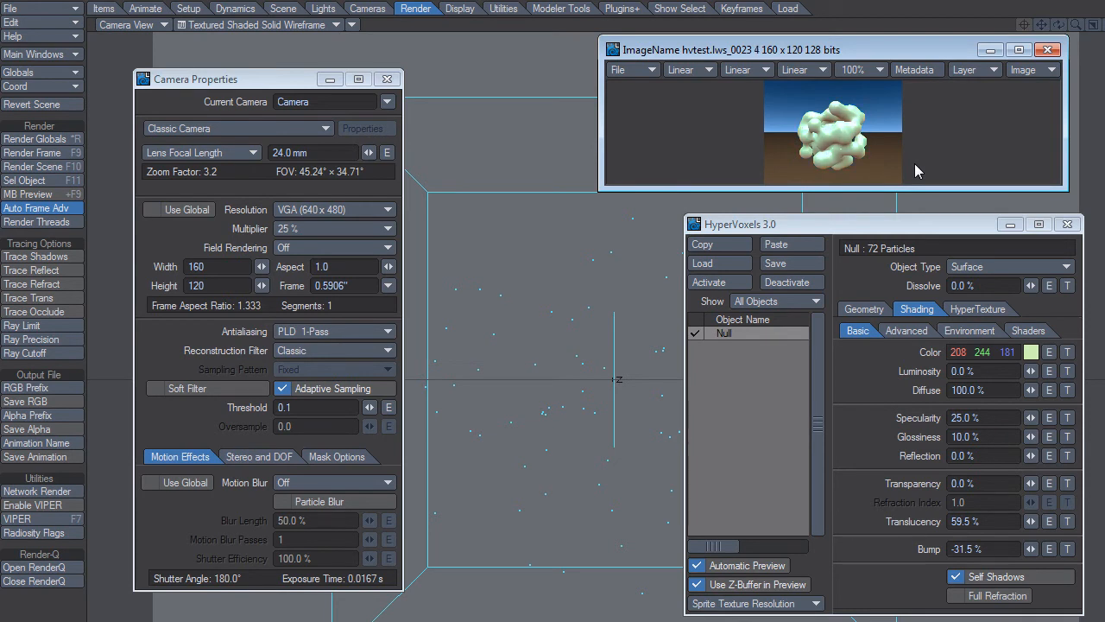
key(Page_Down)
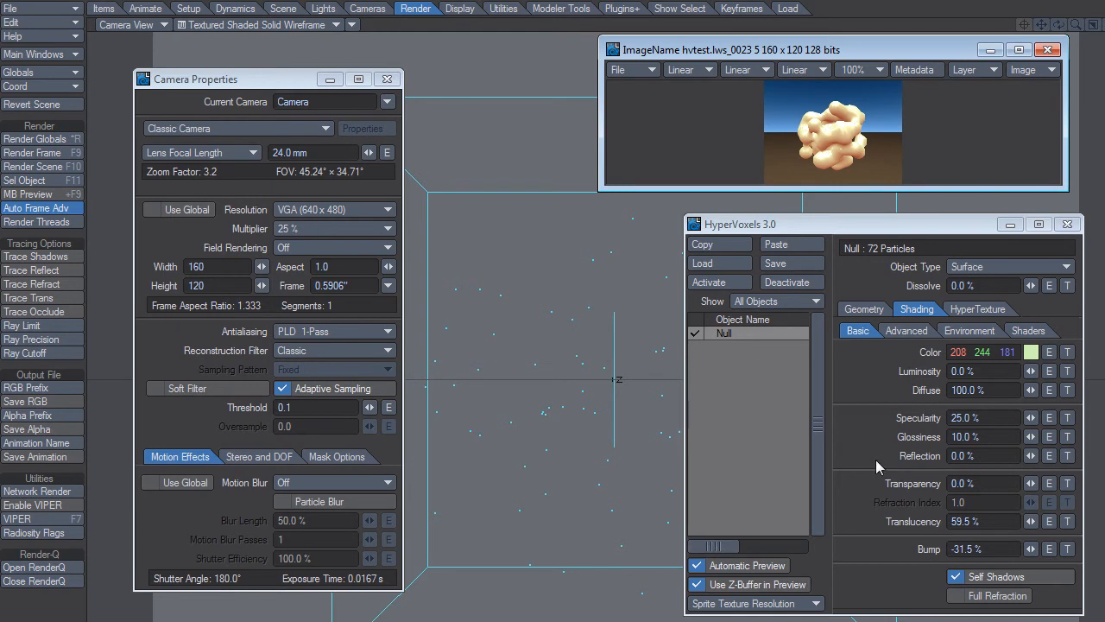
Render the frame with Self Shadows turned off for the voxels, and switch Self Shadows back on
click(971, 579)
key(F9)
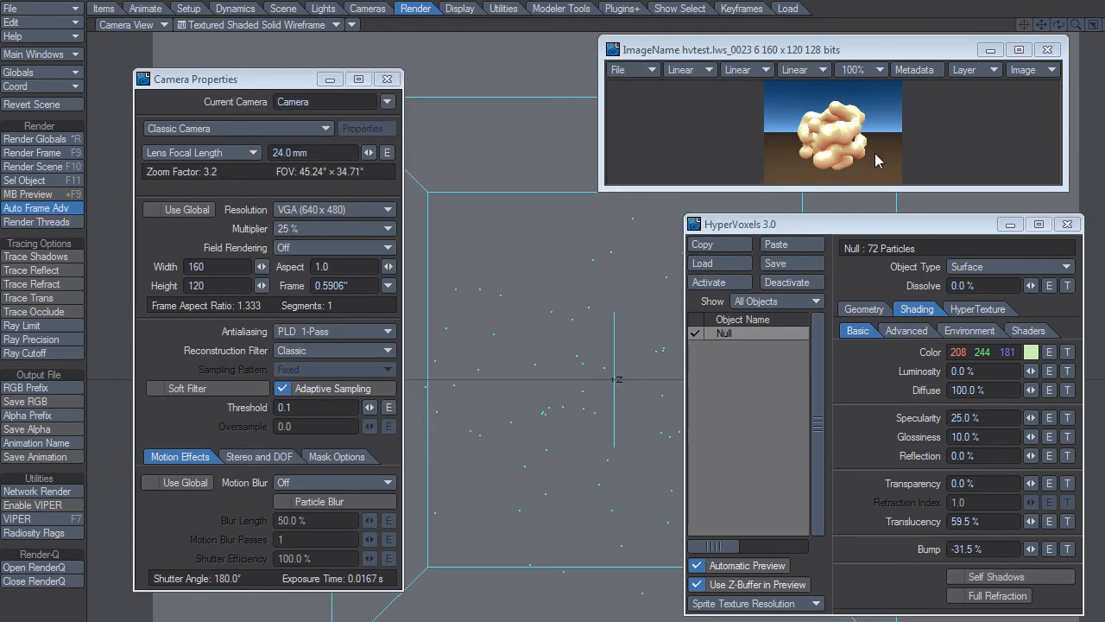
click(940, 160)
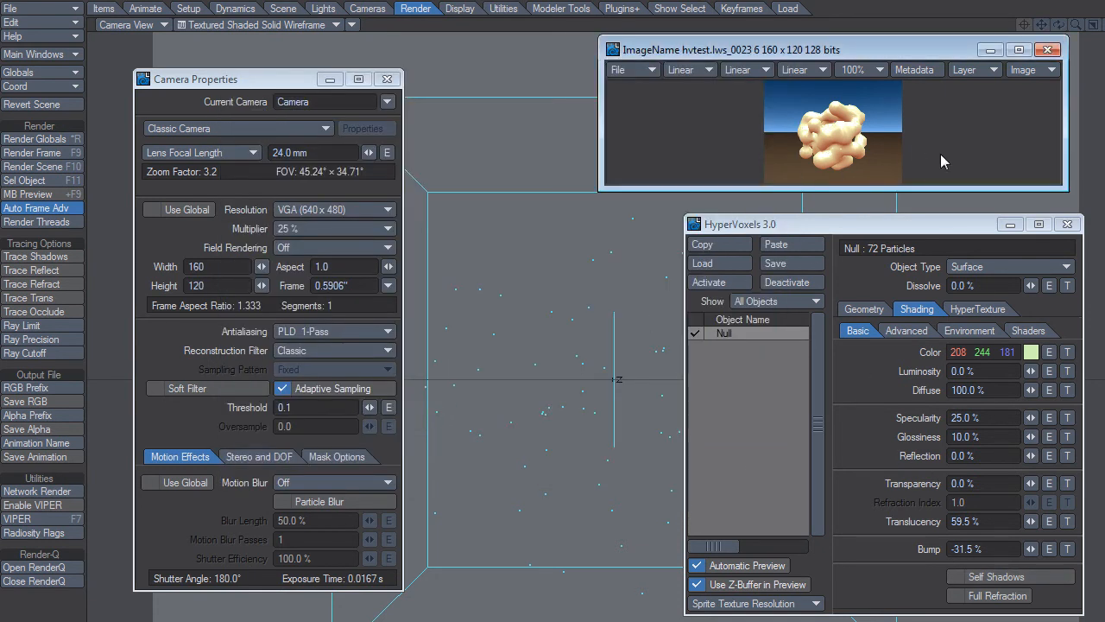
click(987, 576)
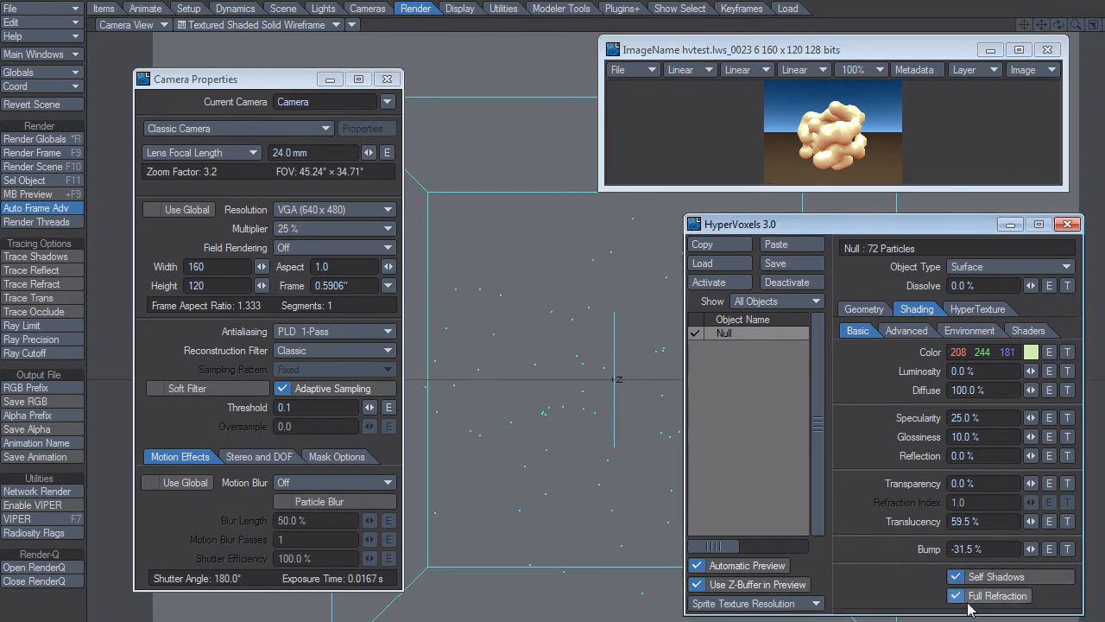
Try rendering the frame with Full Refraction enabled for the voxels, abort it and turn Full Refraction off again
click(997, 601)
key(F9)
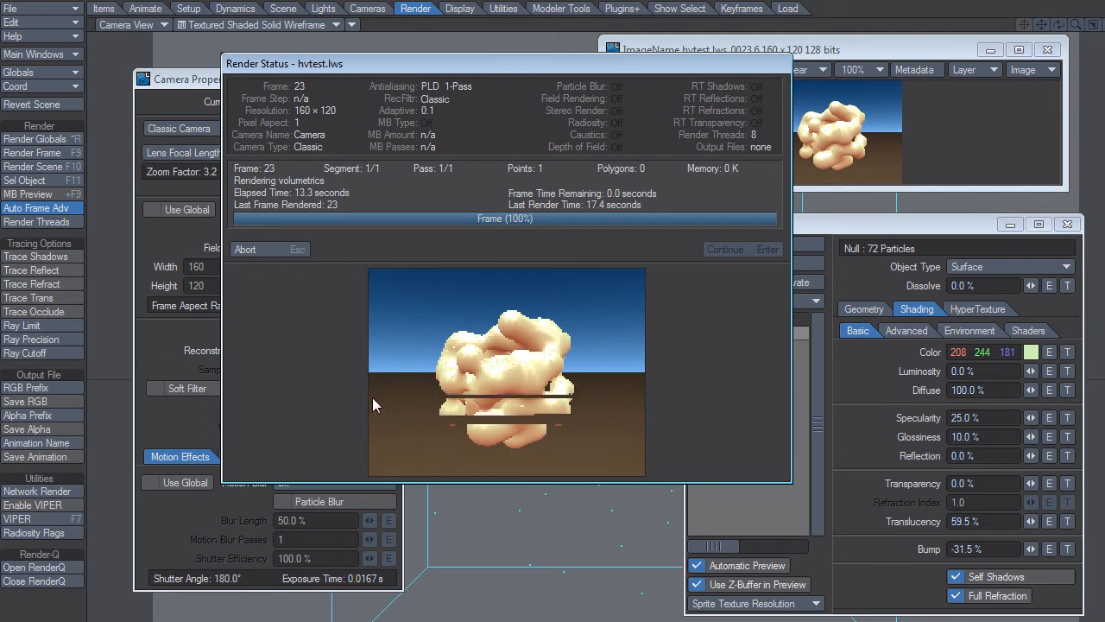
click(281, 249)
click(978, 597)
click(979, 599)
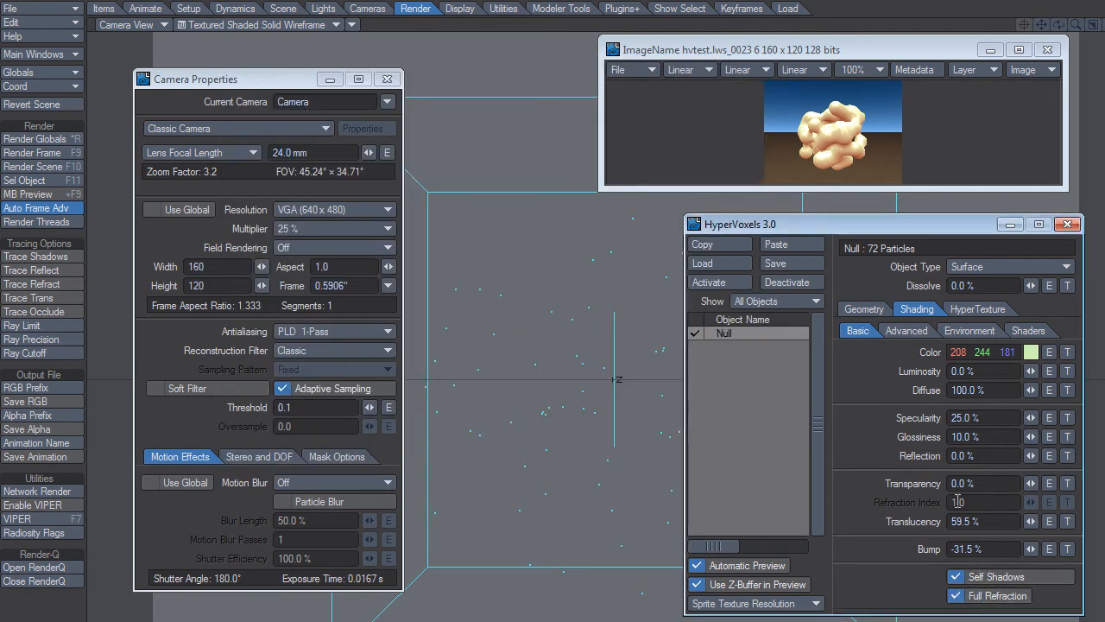
click(978, 596)
Try rendering the frame with the voxels' advanced Color Filter set to 200 %, and abort it
click(919, 335)
click(961, 373)
text(2)
key(Return)
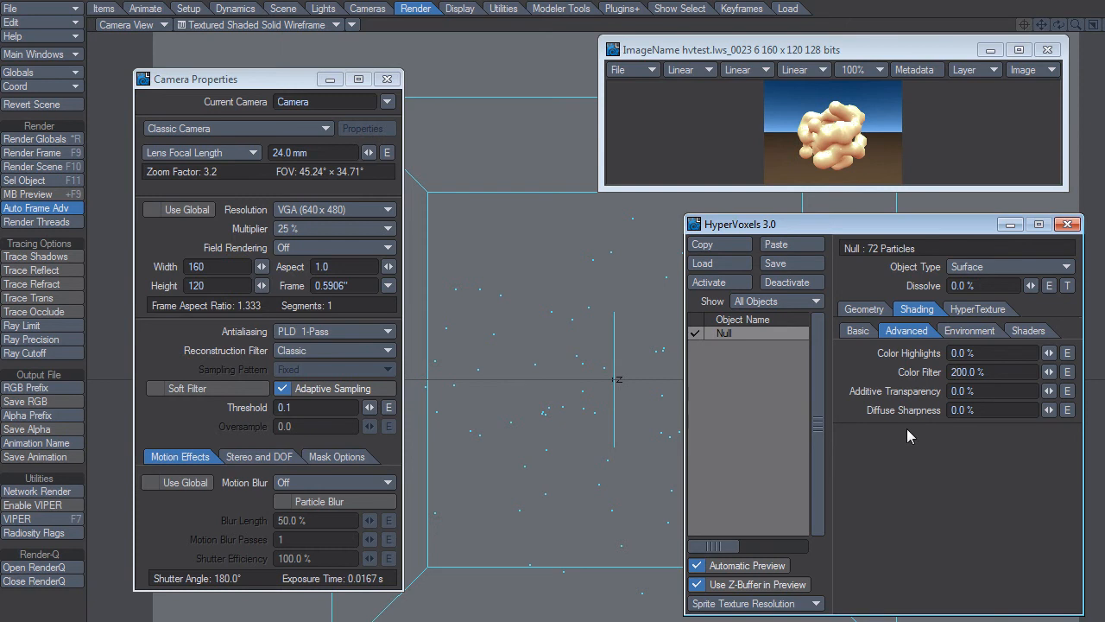
key(F9)
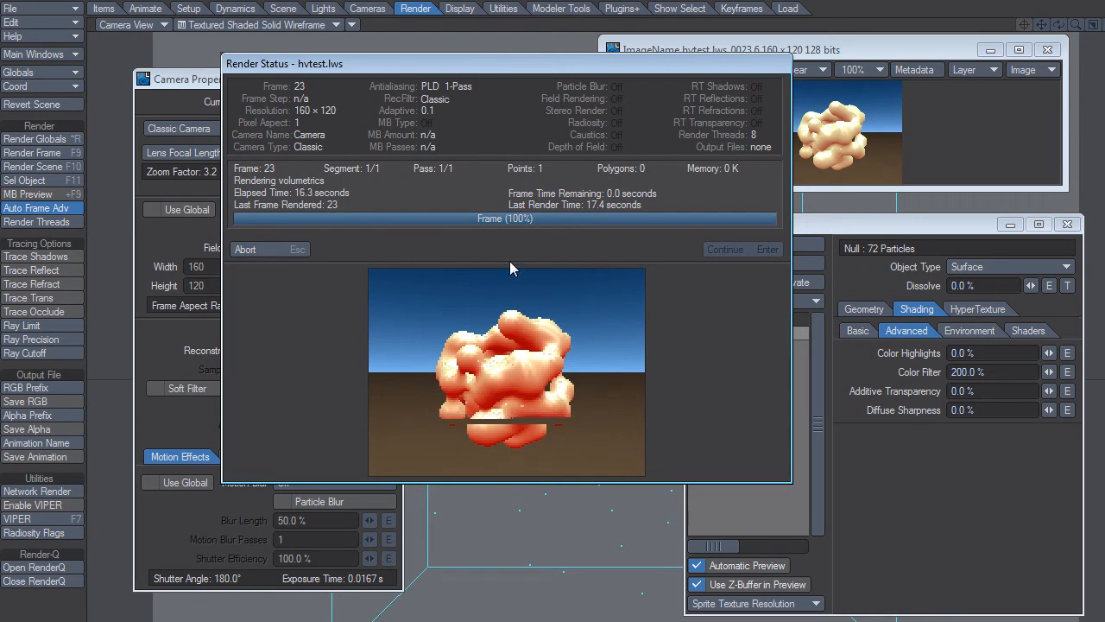
click(276, 250)
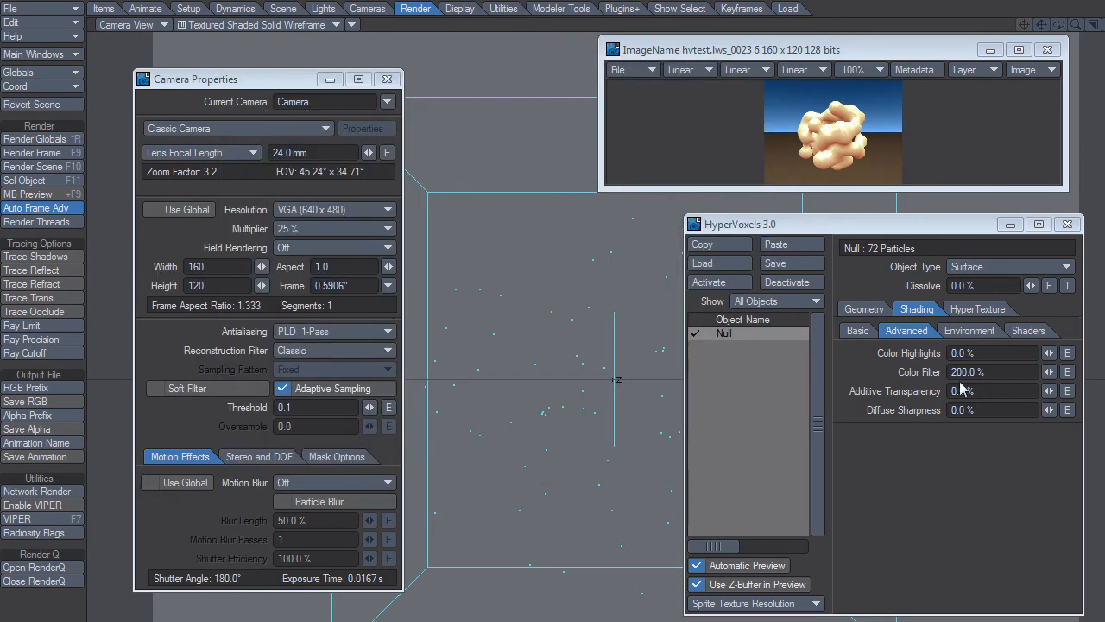
Set the advanced Color Filter of the voxel shading to 100 %
key(Delete)
text(1)
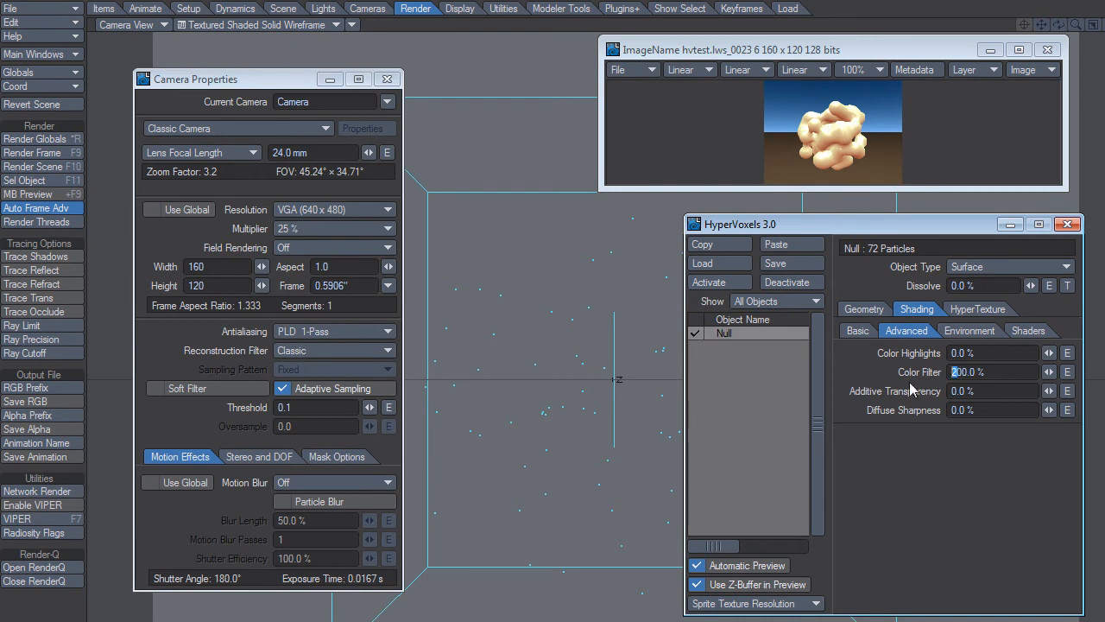
key(Return)
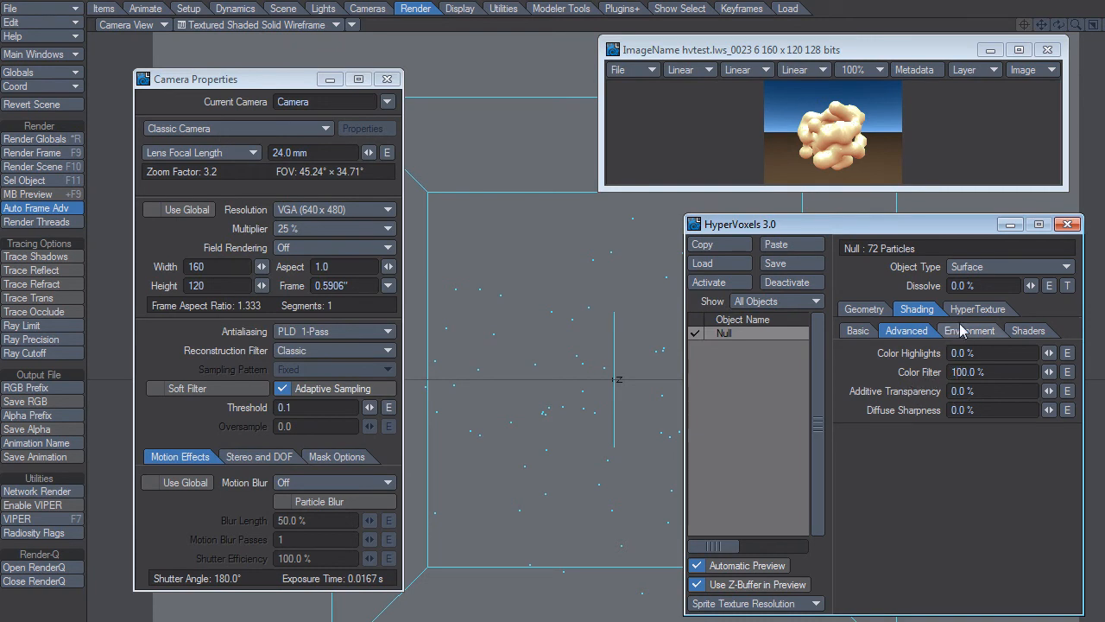
Open the OGO_Hikari shader on the voxels, set its Surface(Camera) side to Inside(Fliped) and render the frame
click(967, 337)
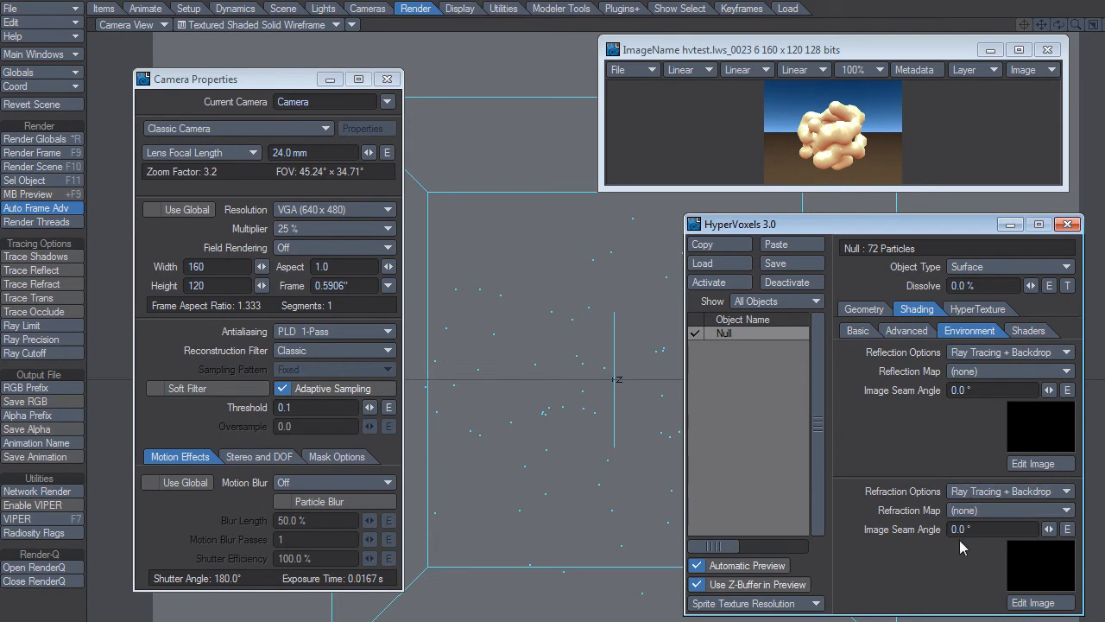
click(1008, 331)
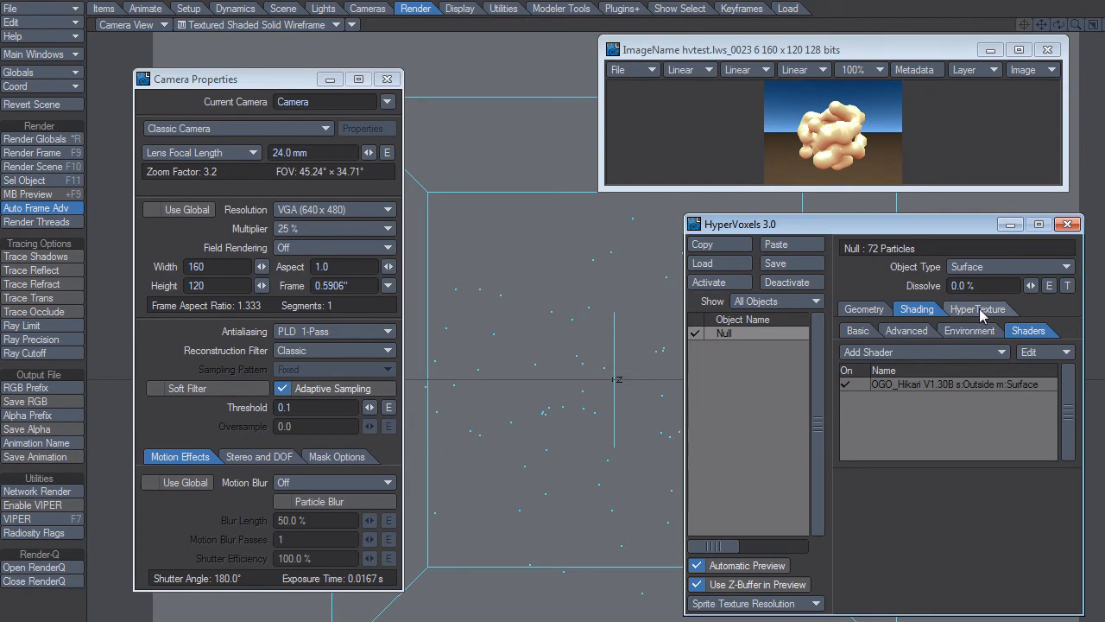
double_click(991, 383)
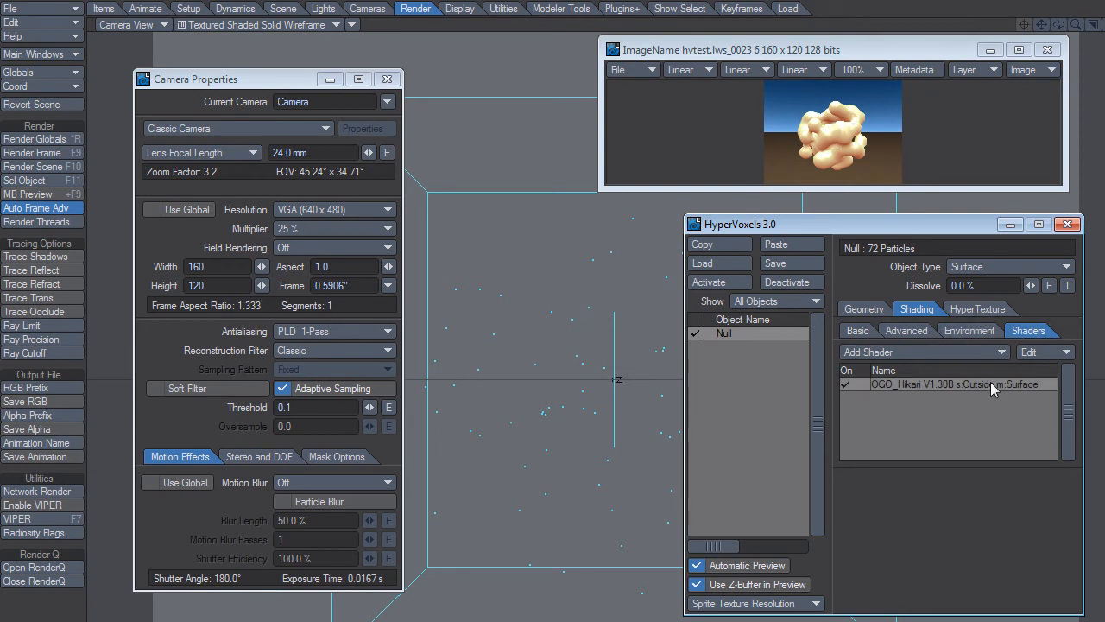
drag(135, 242, 895, 338)
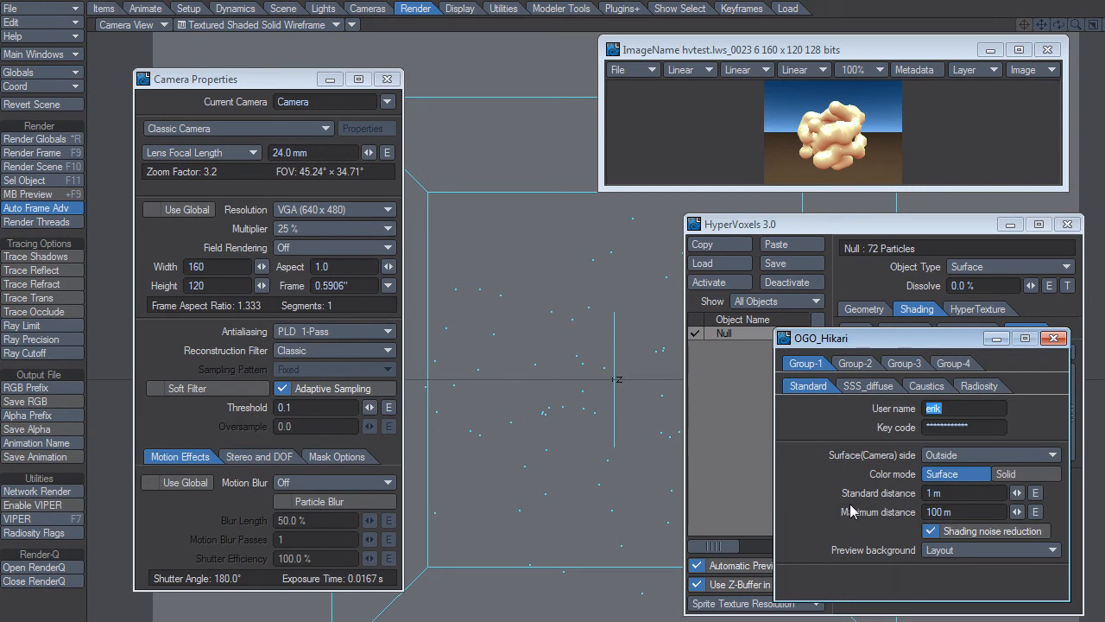
click(941, 456)
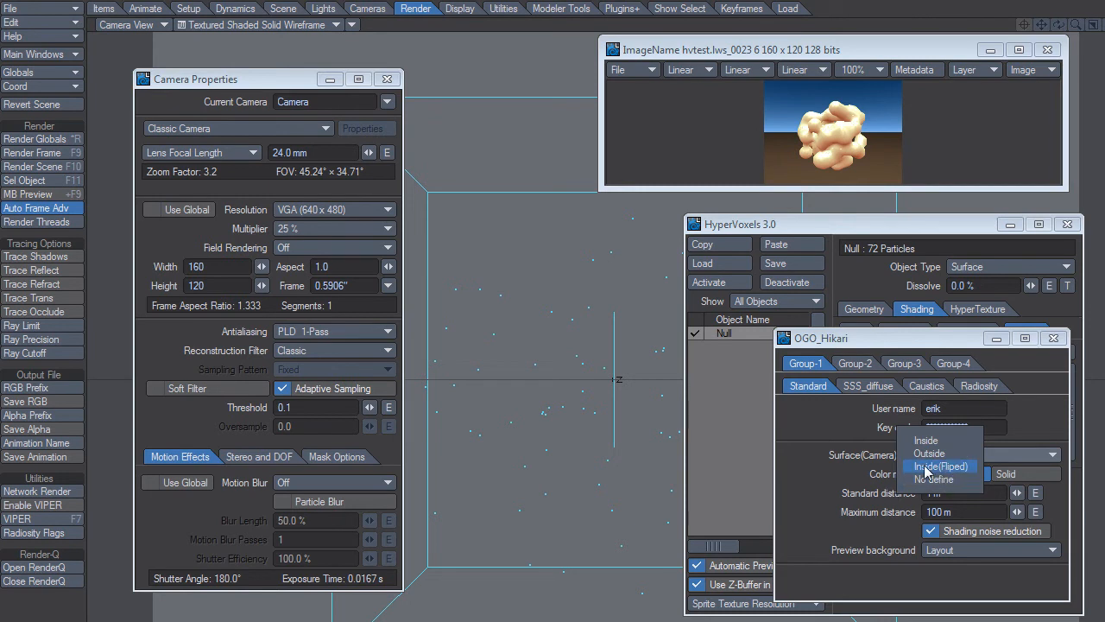
click(943, 467)
key(F9)
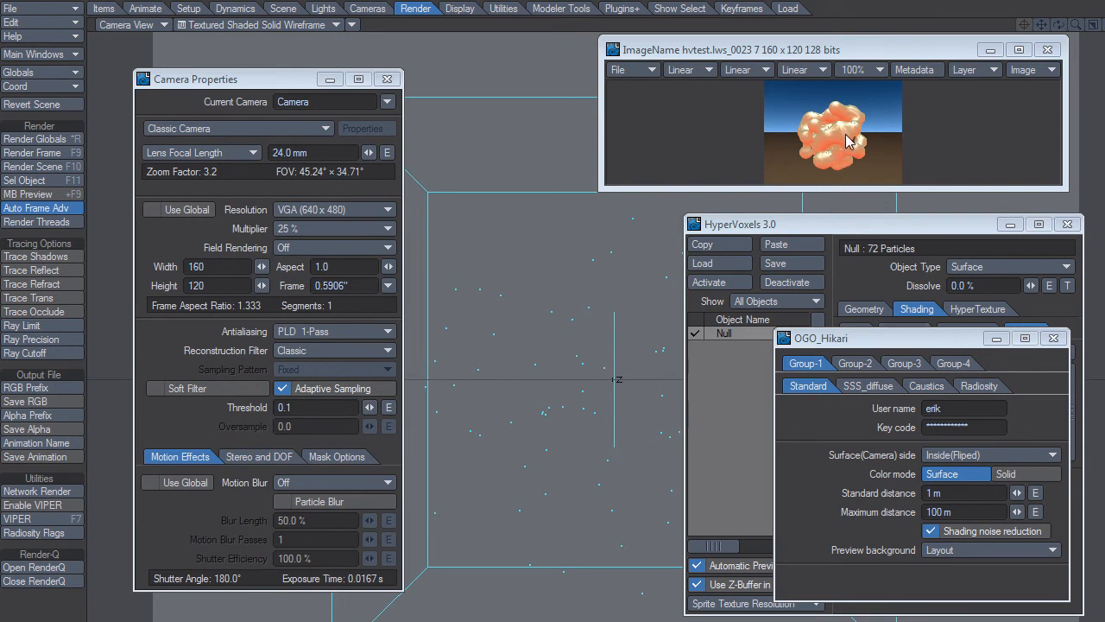
Enable Trace Shadows for the scene and render the frame
click(62, 259)
key(F9)
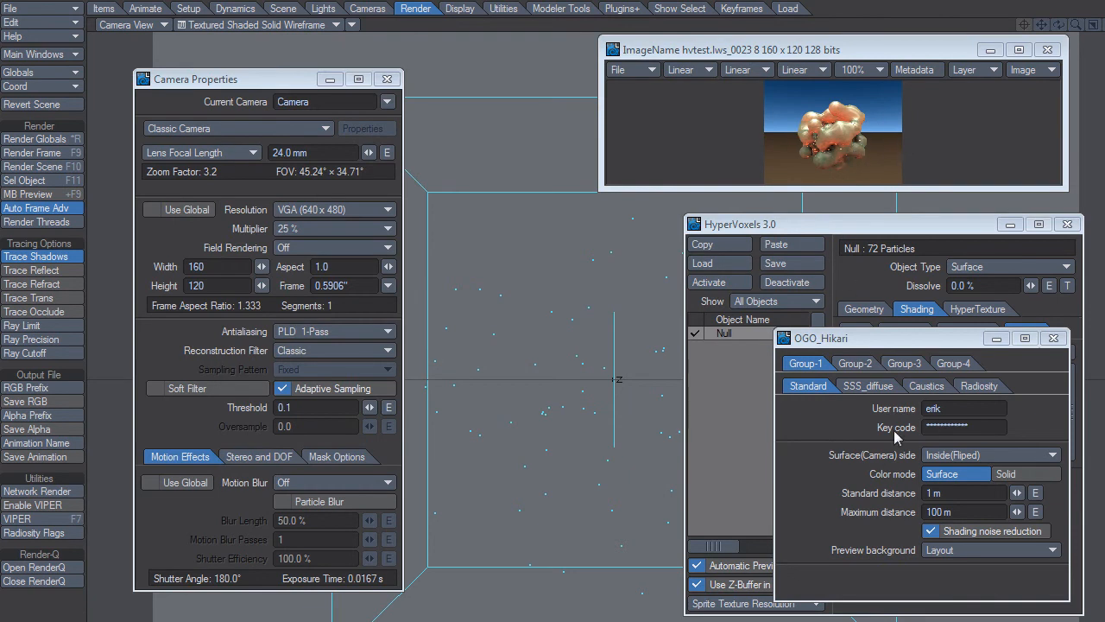
Compare the ray-traced shadow render with the earlier images, and check the last render time by starting and aborting a render
click(919, 141)
key(Up)
key(Up)
key(Down)
key(Down)
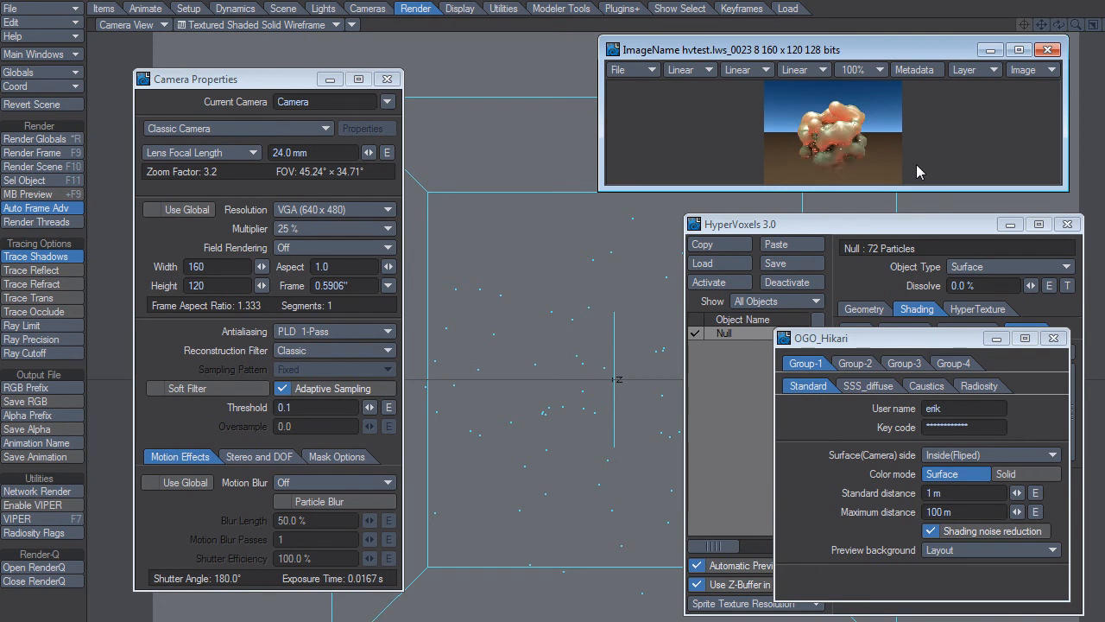
key(Up)
key(Down)
key(F9)
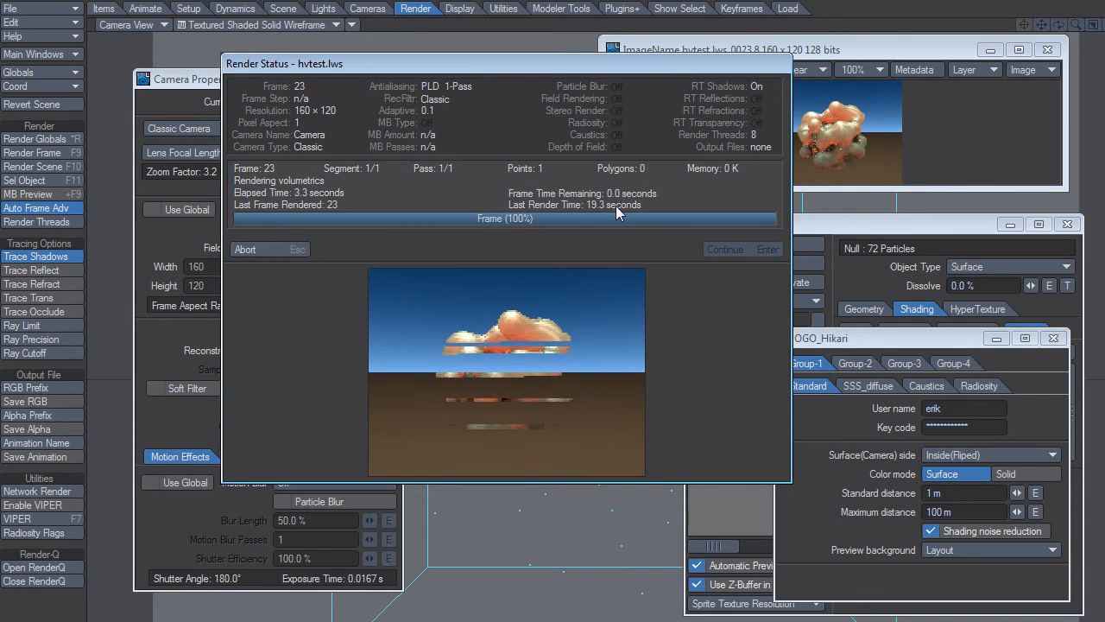
click(266, 249)
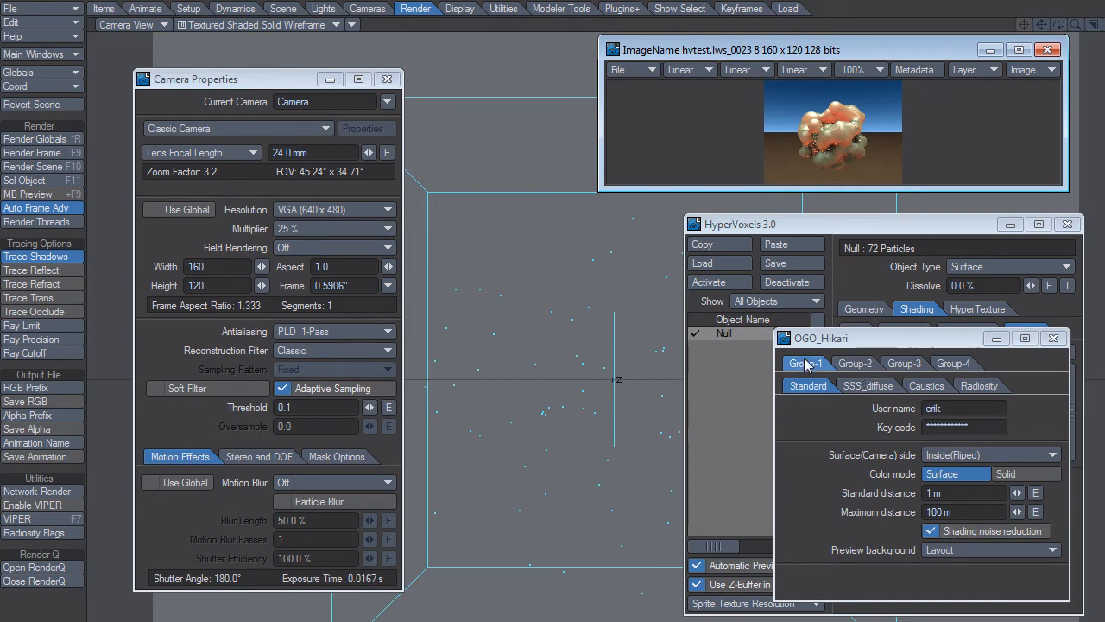
Set the OGO_Hikari Specular-1 layer's Specular gain and Color highlights amount to 0 %, and render the frame
click(861, 369)
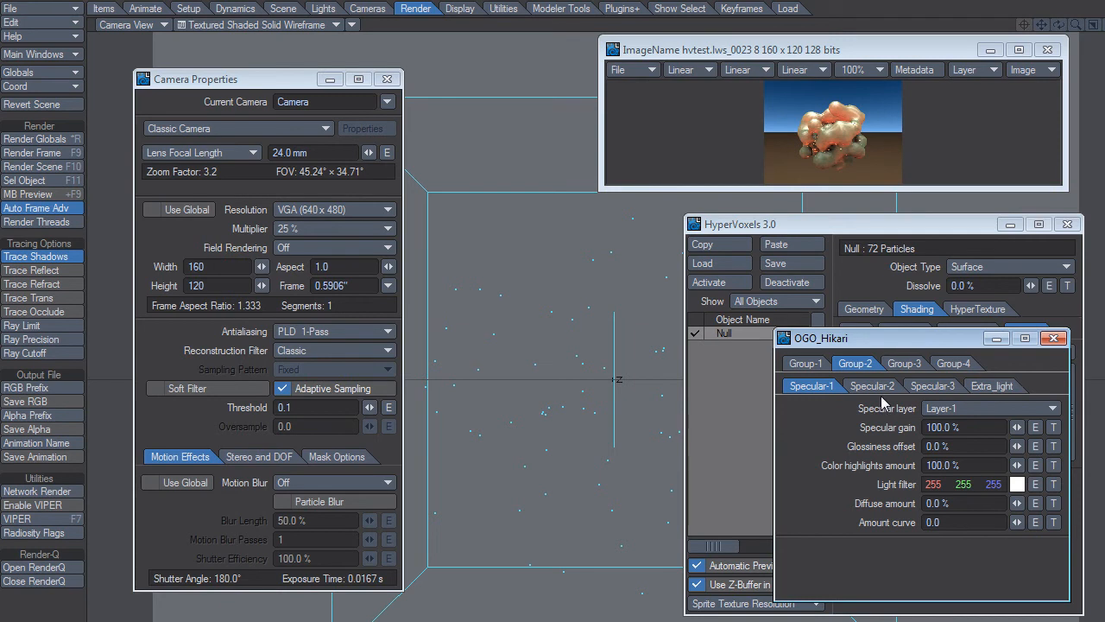
click(958, 422)
text(0)
key(Return)
click(927, 465)
text(0)
key(Return)
key(F9)
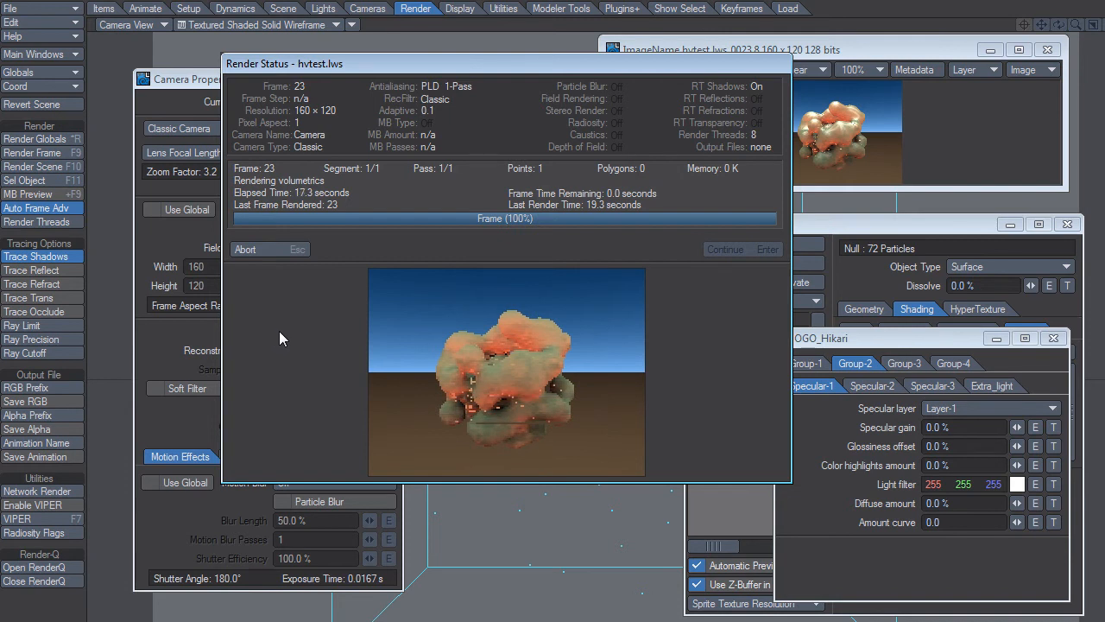
Disable Trace Shadows for the scene and render the frame
click(35, 257)
key(F9)
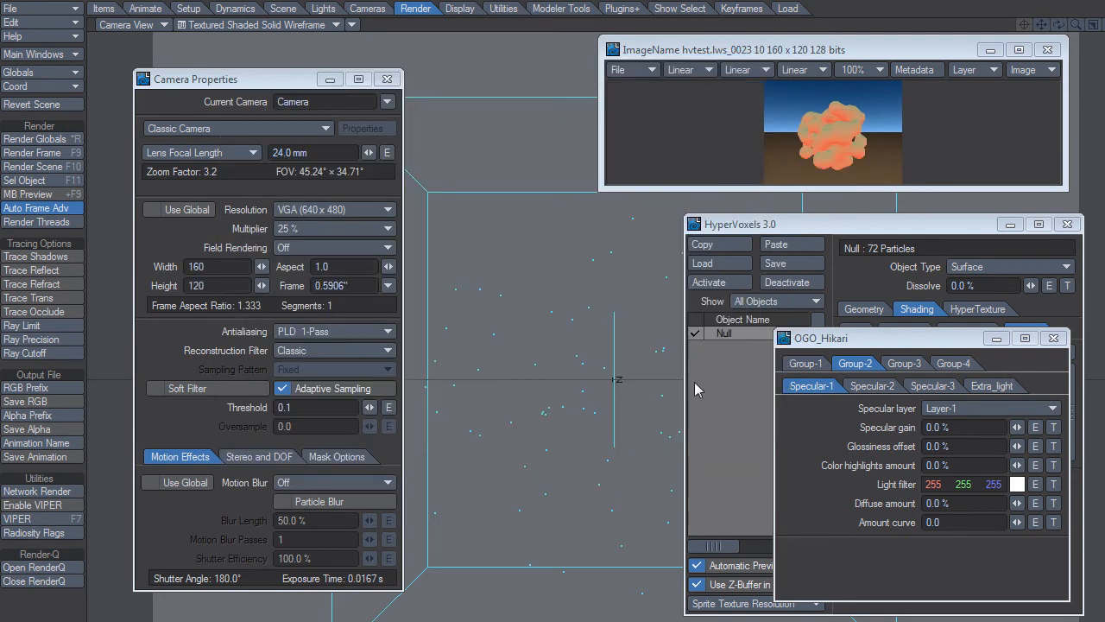
Set the OGO_Hikari Specular-1 layer's Specular gain to 100 % and render the frame
click(949, 427)
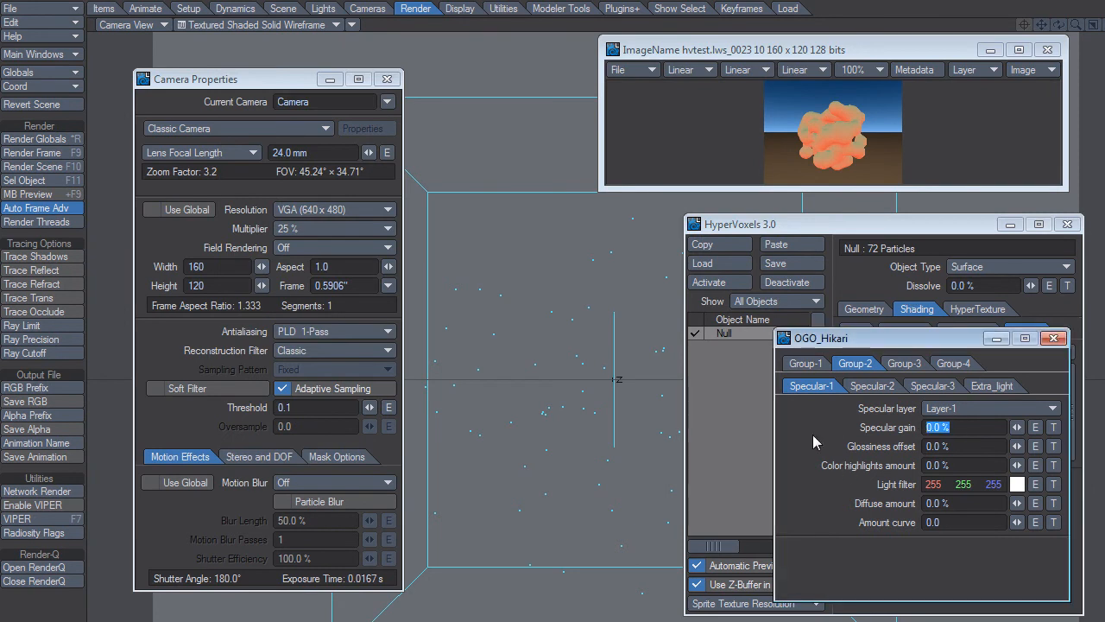
text(100)
key(Return)
key(F9)
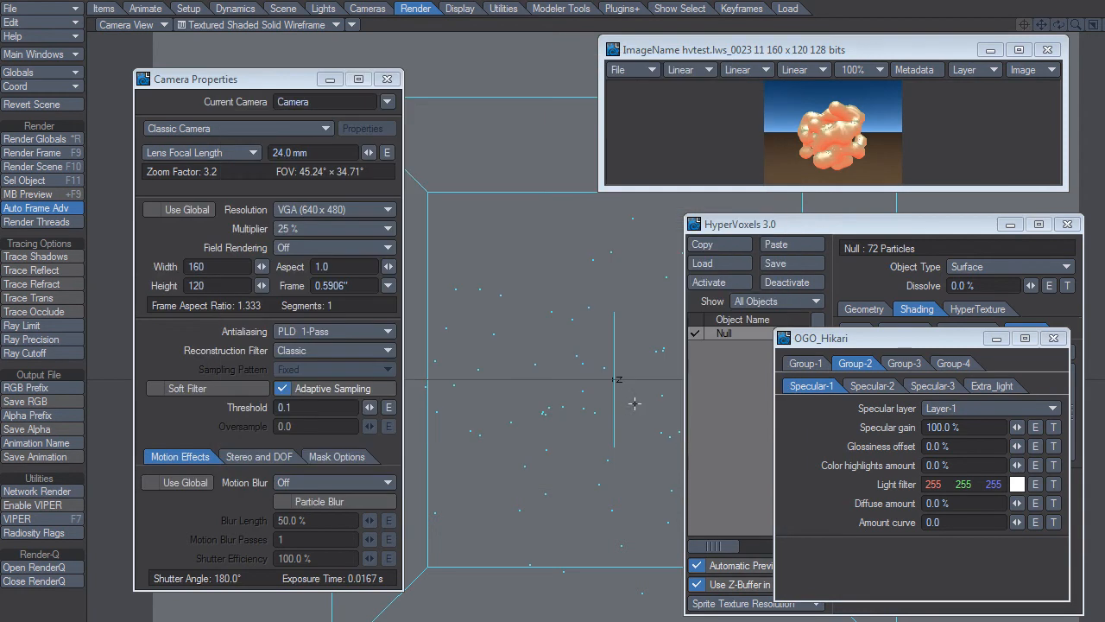
Set the Specular-1 layer's Color highlights amount to 100 % and render the frame
click(964, 464)
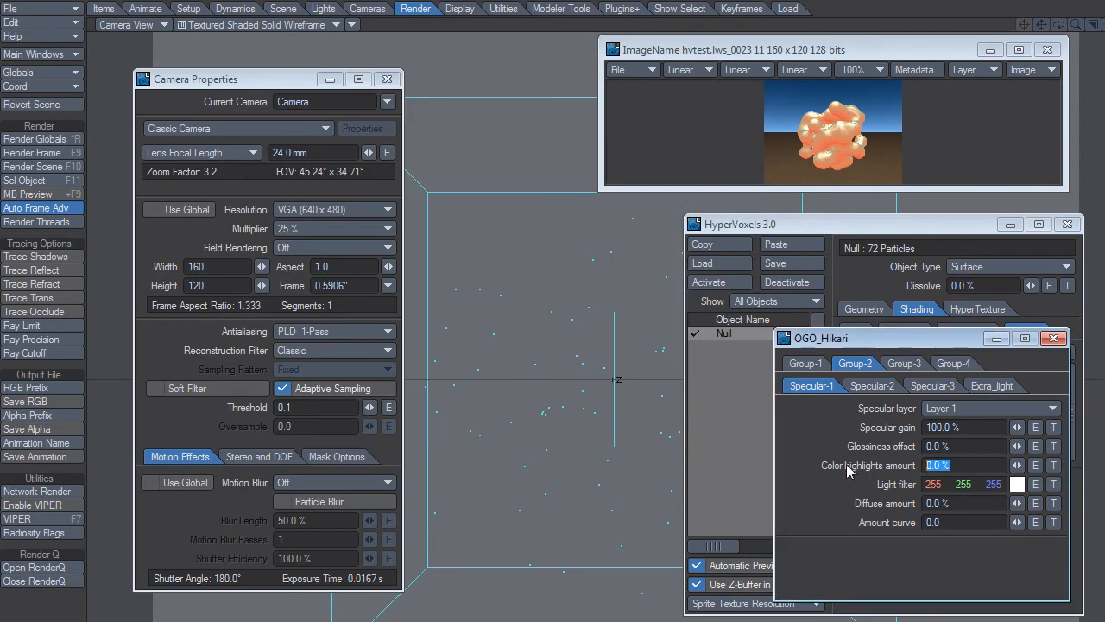
text(100)
key(Return)
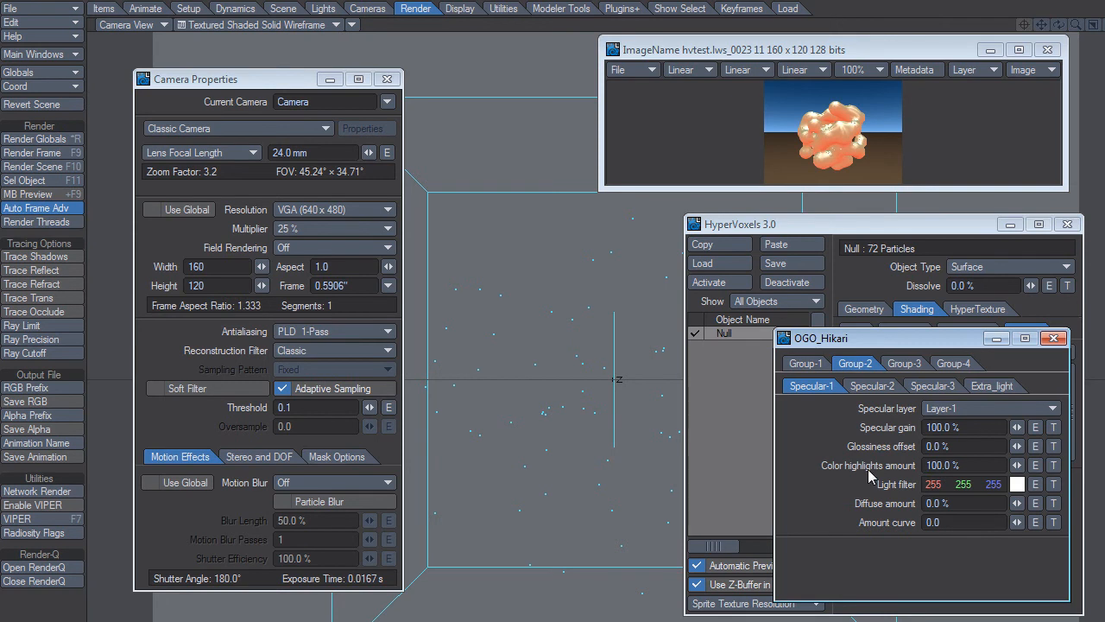
key(F9)
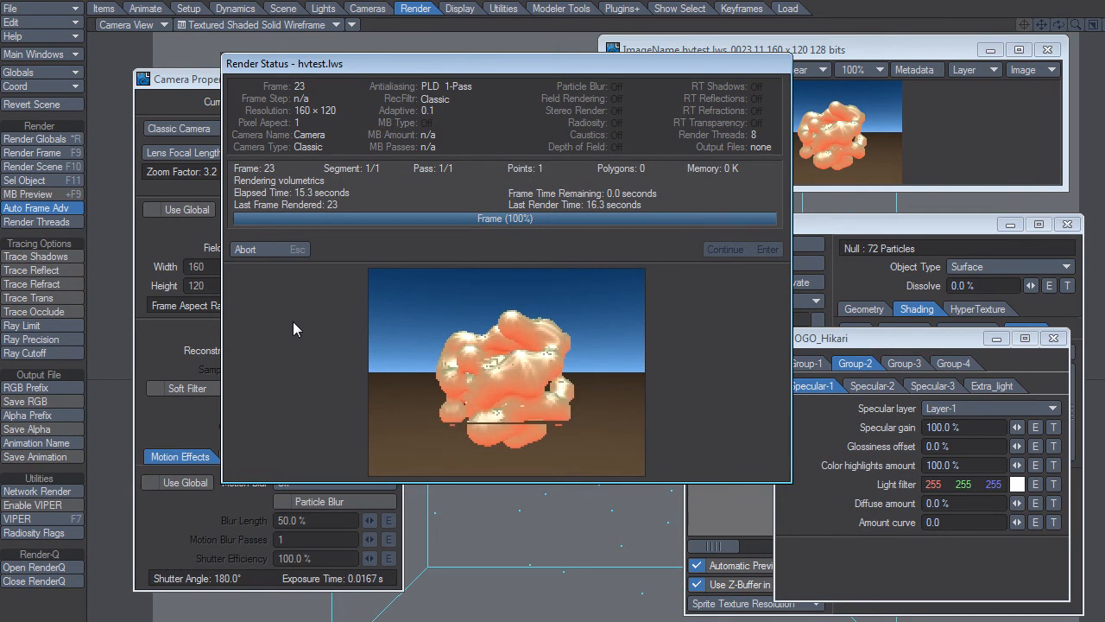
Set Color highlights amount to 0 % and Glossiness offset to 77 %, and run a test render, aborting it early
click(960, 465)
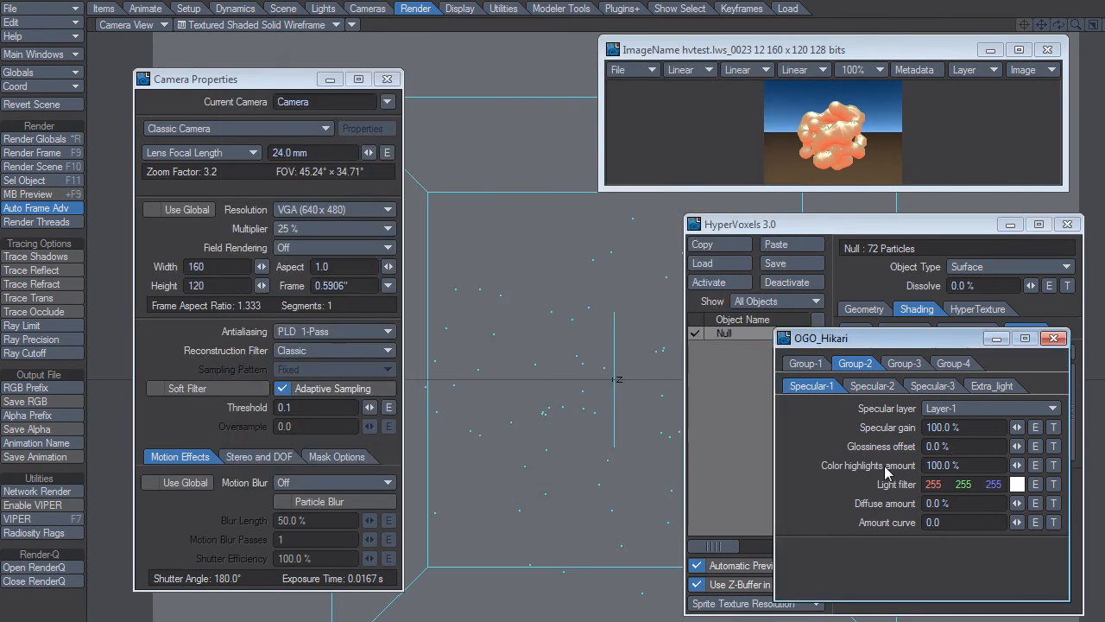
text(0)
click(930, 446)
text(77)
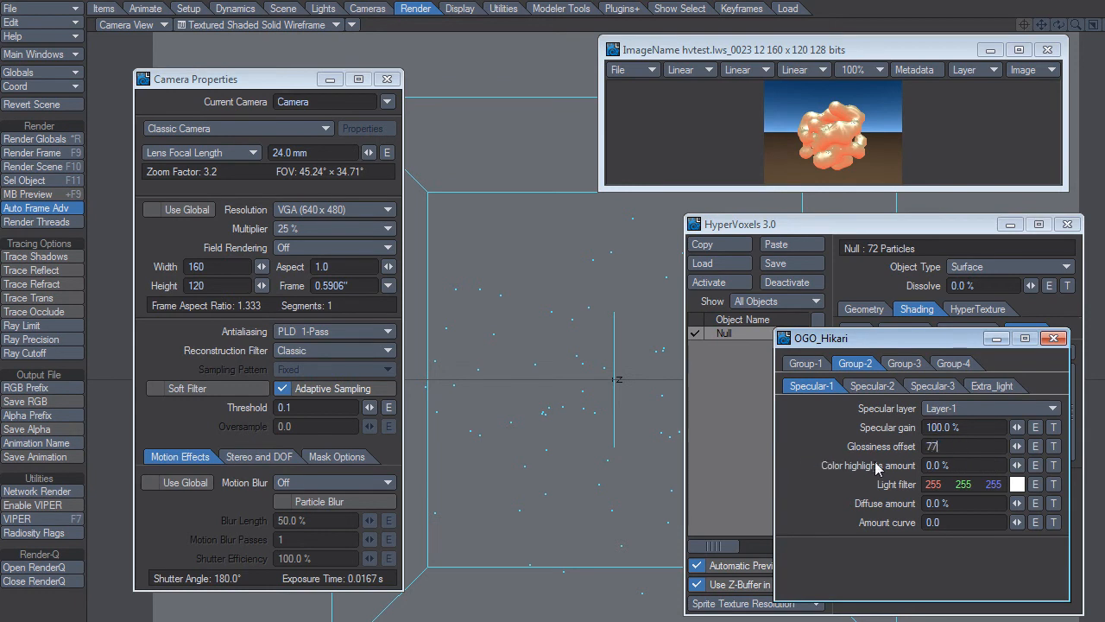
key(Return)
key(F9)
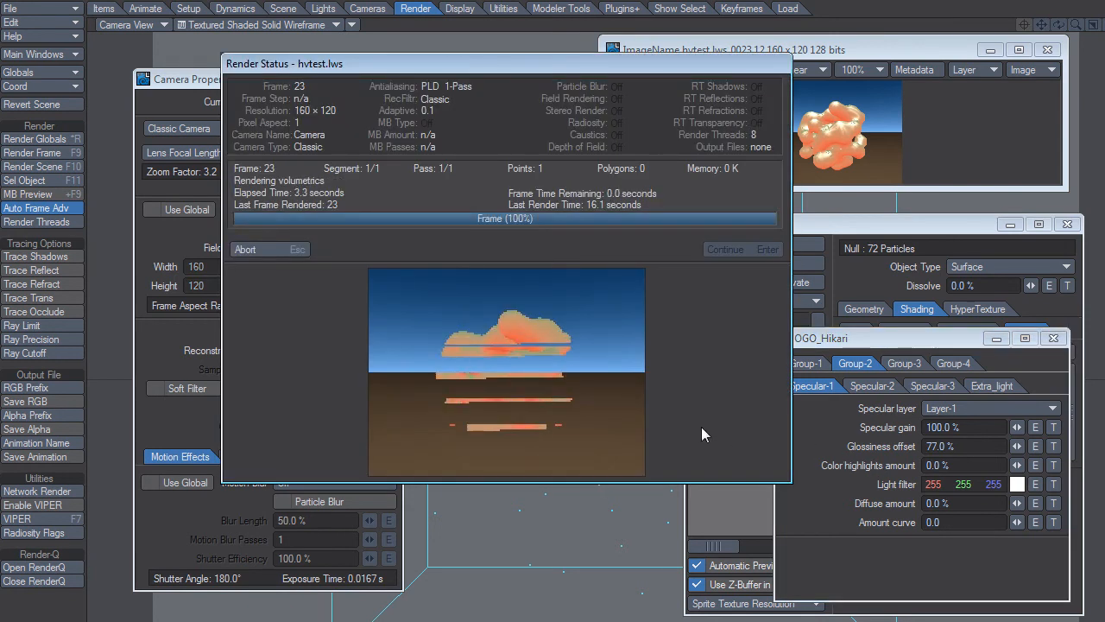
click(266, 253)
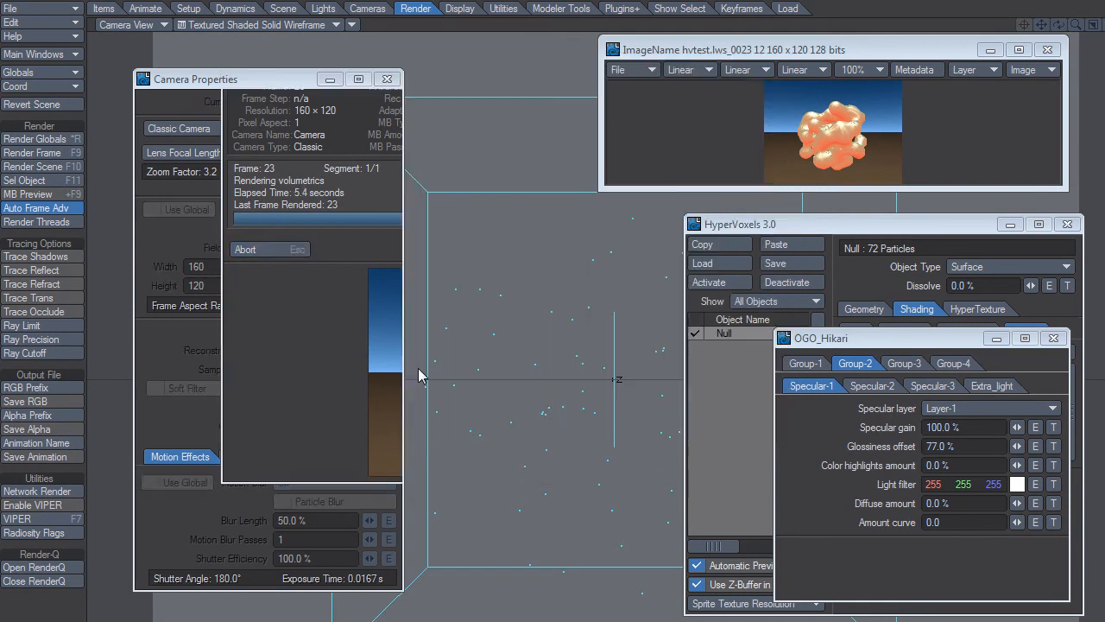
Try a Glossiness offset of 6 % on the Specular-1 layer in a short test render and abort it
click(946, 446)
text(6)
key(Return)
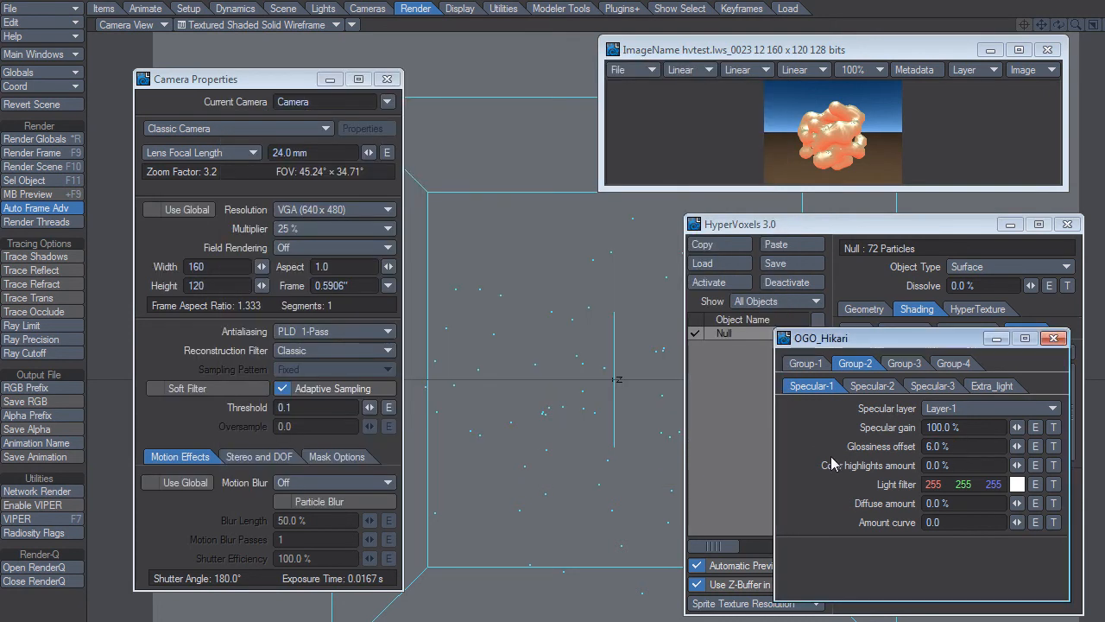
key(F9)
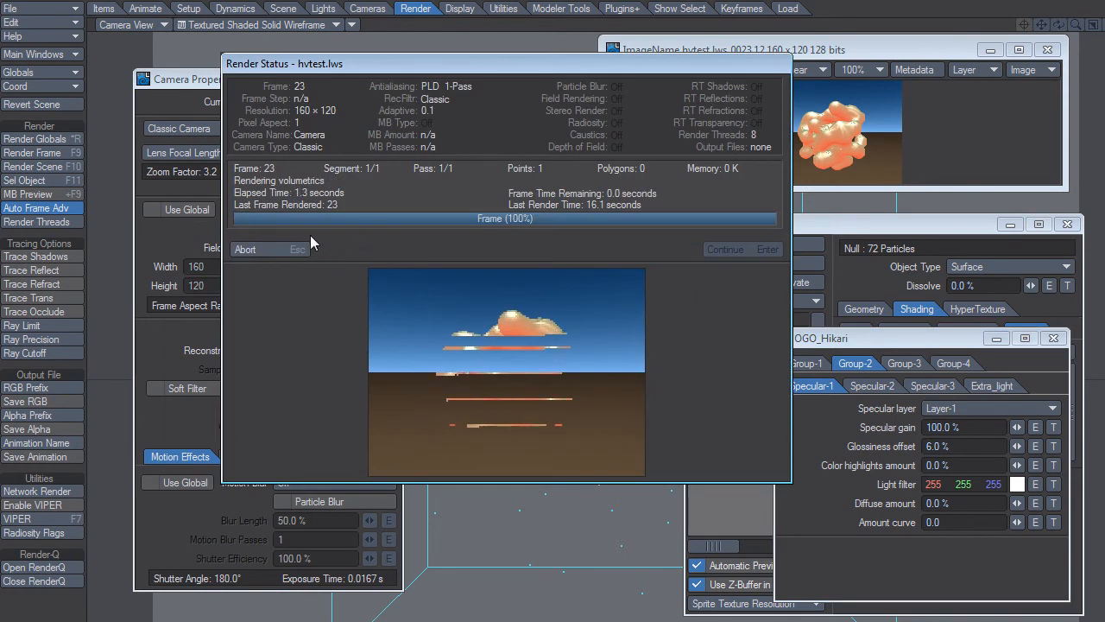
click(281, 245)
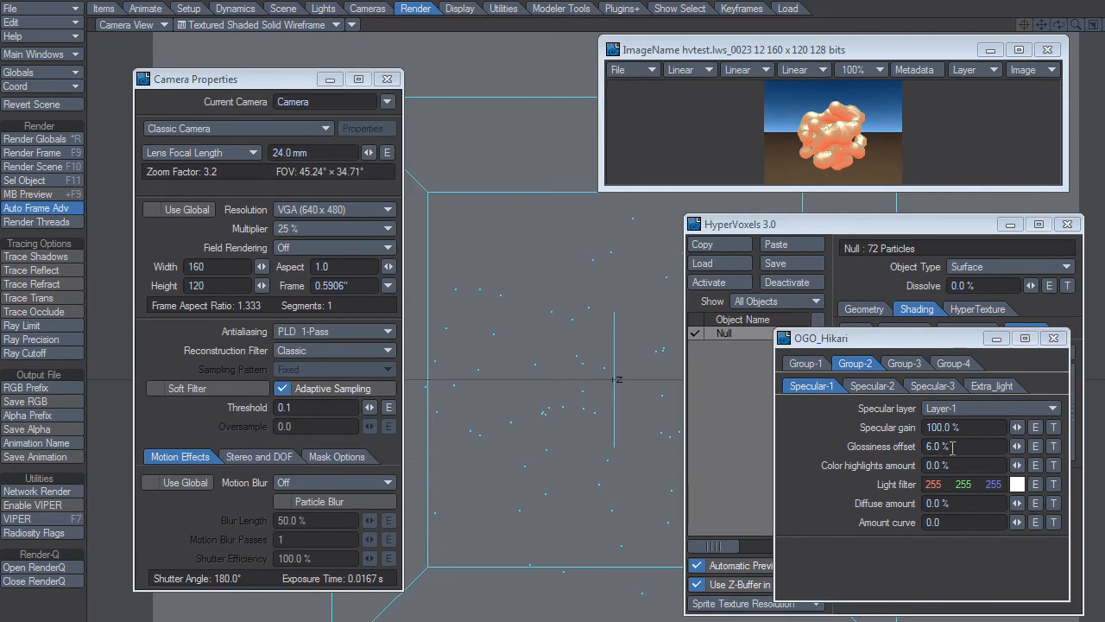
Set the Specular-1 layer's Glossiness offset to 22 % and render the frame
text(22)
key(Return)
key(F9)
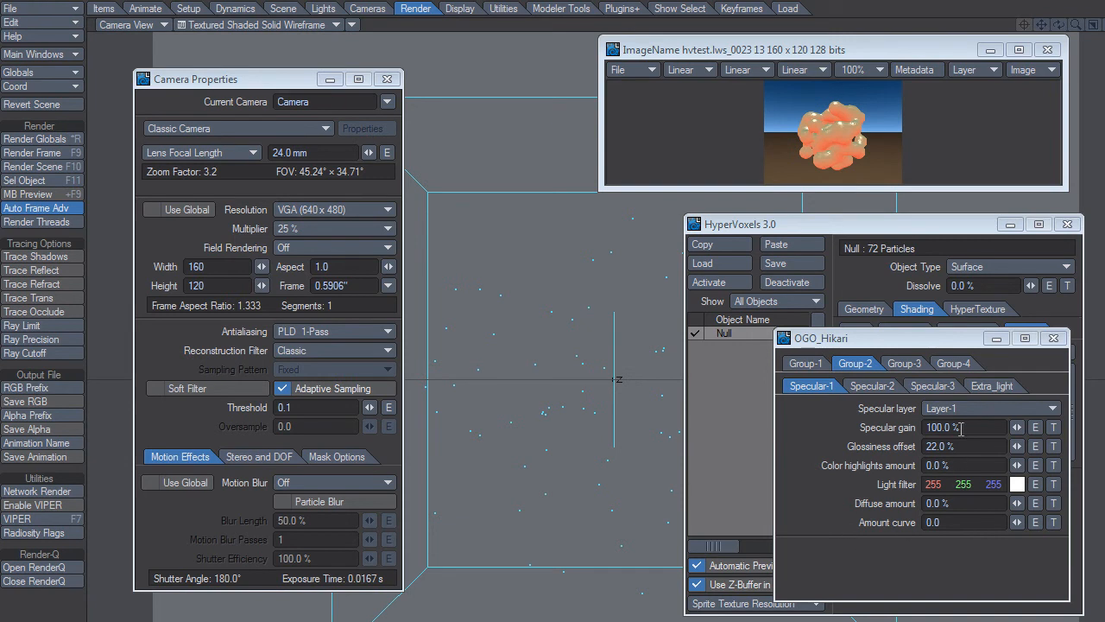
Look through the OGO_Hikari Specular-2, Specular-3, ray-trace, volumetric, diffuse and standard settings
click(872, 386)
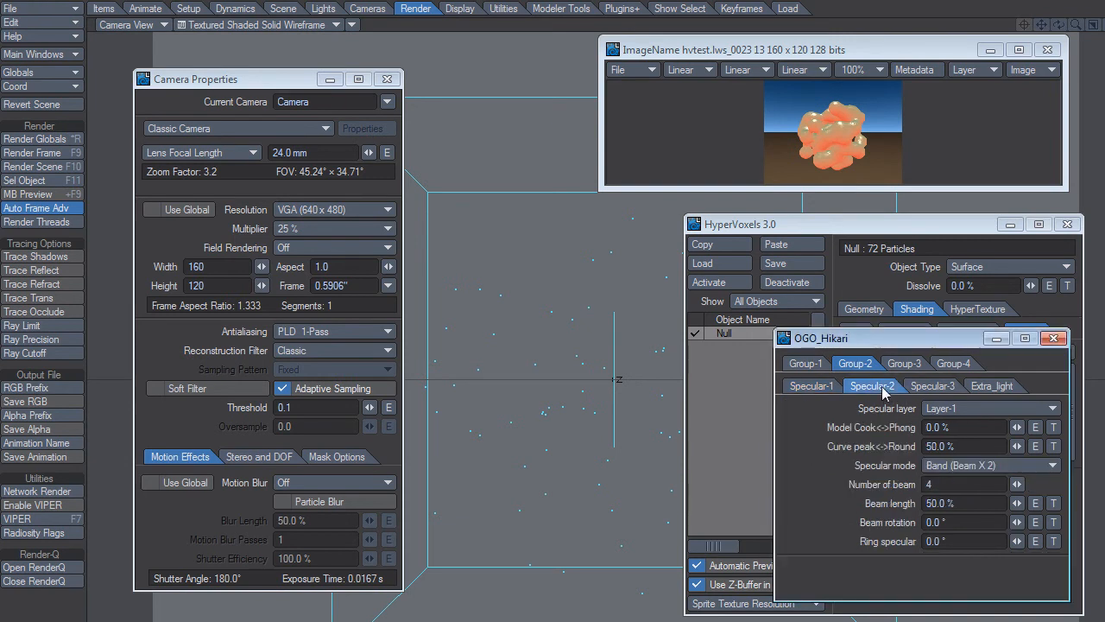
click(931, 386)
click(897, 366)
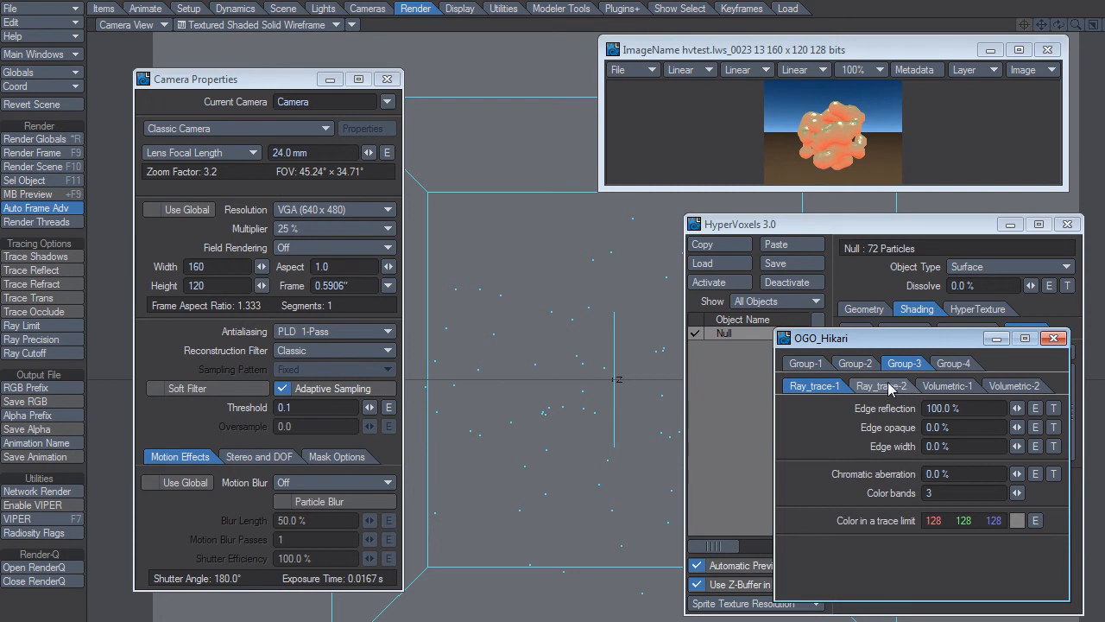
click(888, 386)
click(948, 386)
click(953, 365)
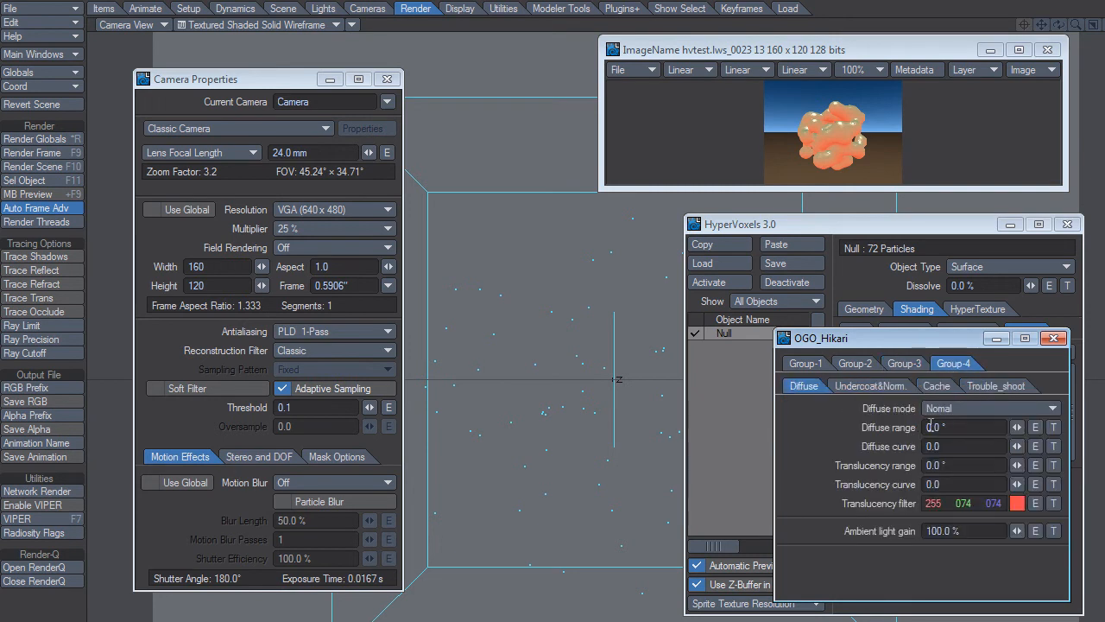
click(814, 364)
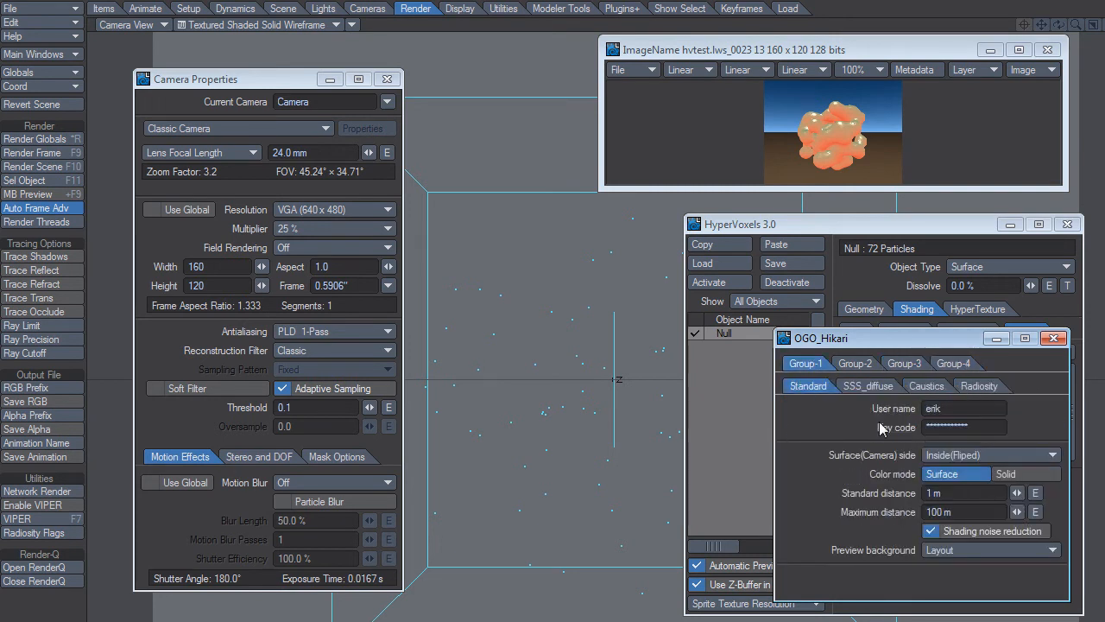
Set the OGO_Hikari Radiosity quality to 3, start a test render and abort it
click(981, 388)
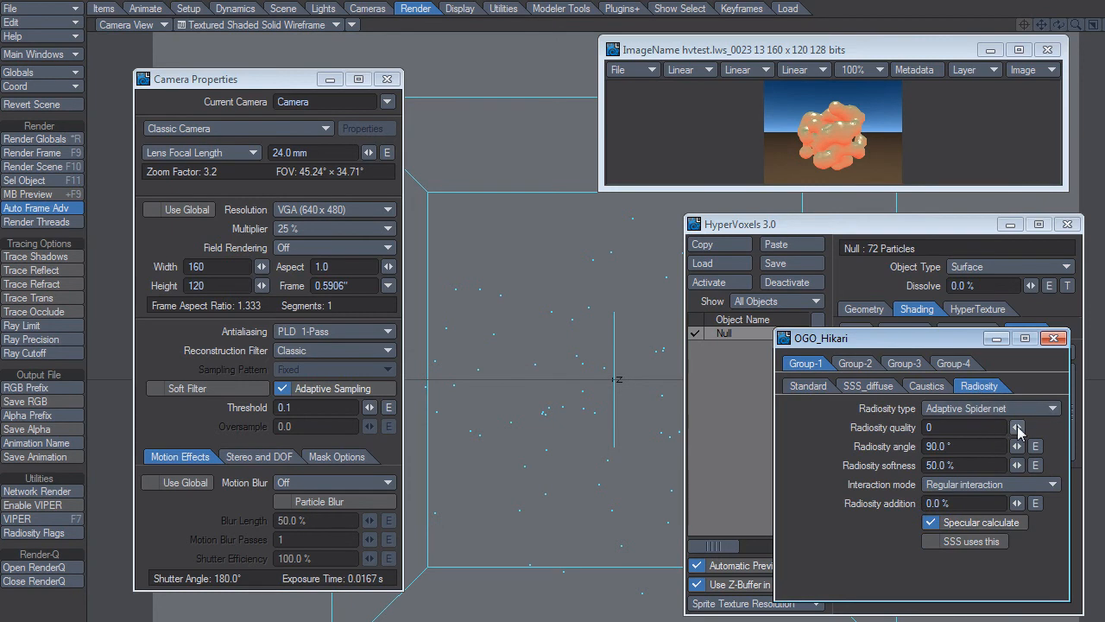
drag(1017, 432, 1020, 431)
key(F9)
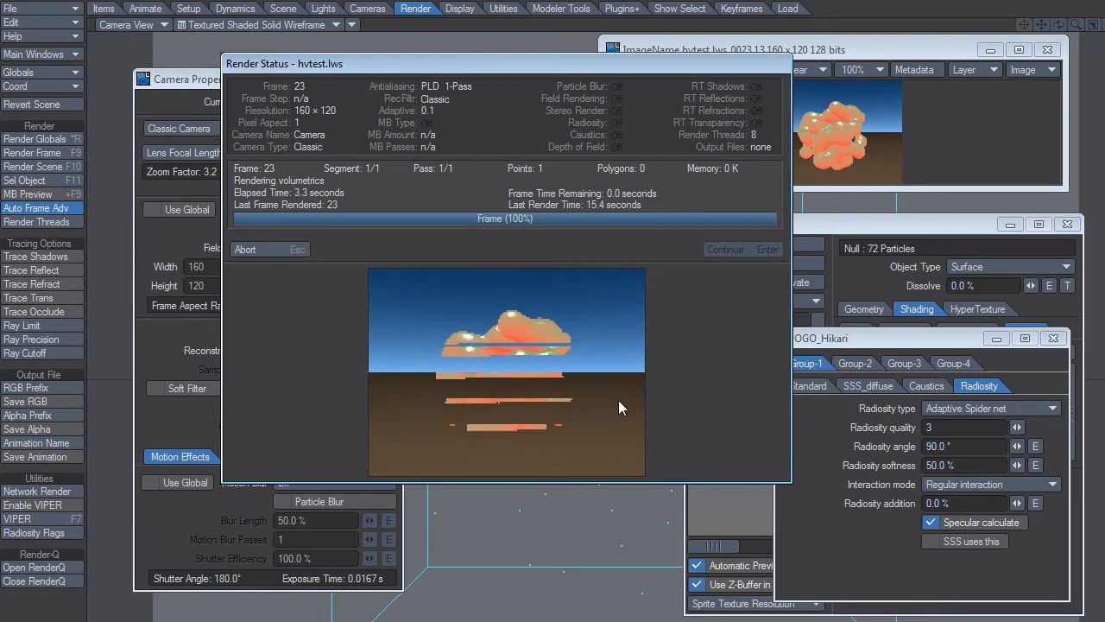
click(268, 251)
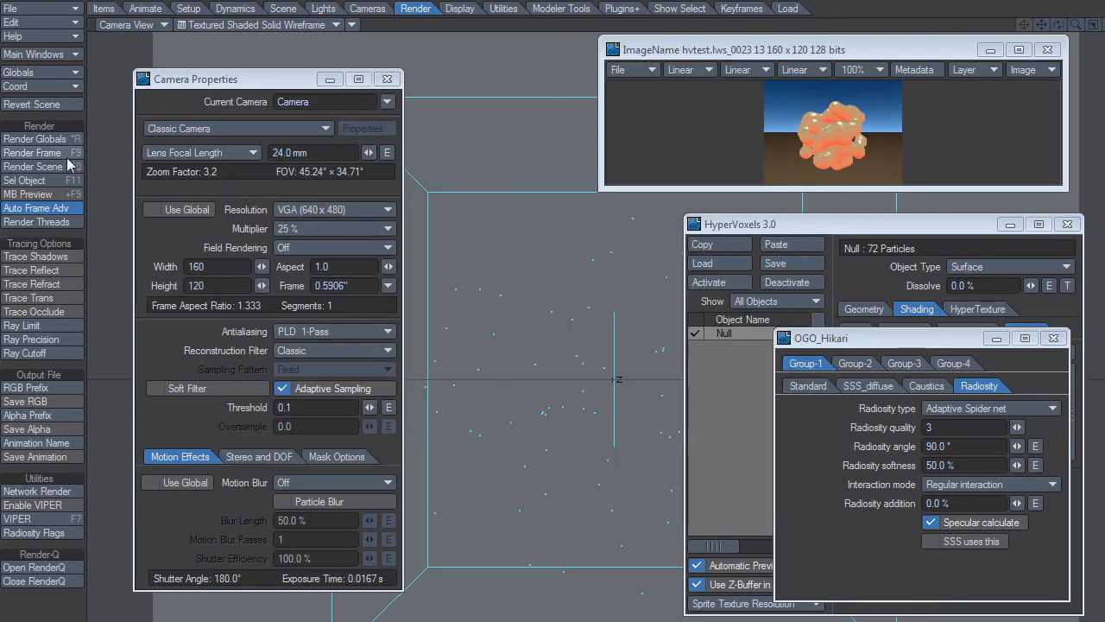
Check the scene's global illumination settings in Render Globals and close the window
click(35, 139)
click(273, 103)
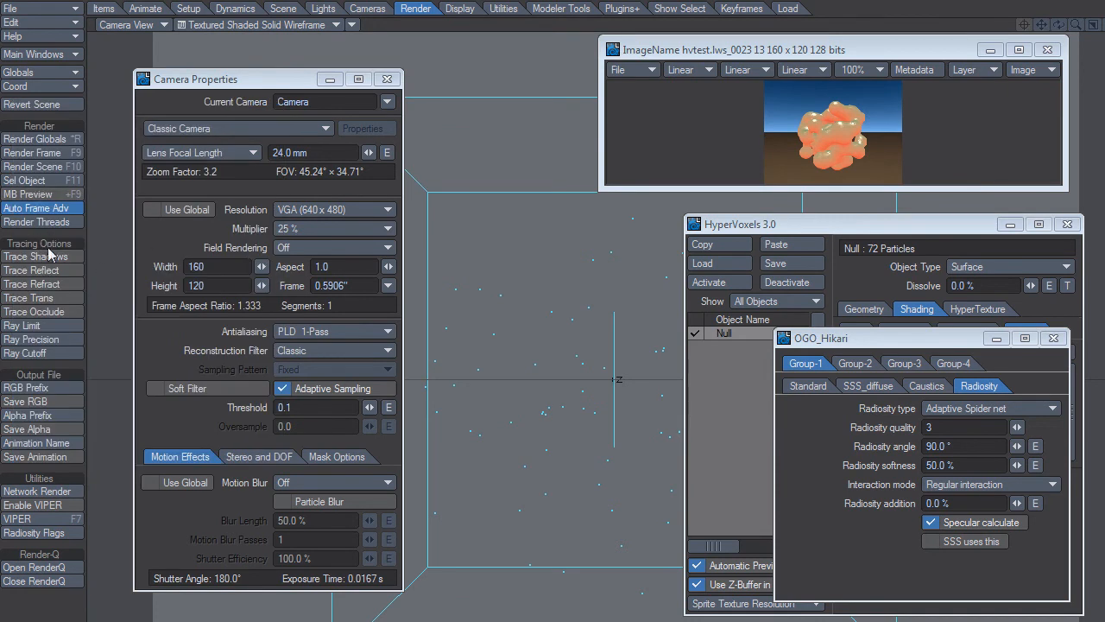
click(61, 139)
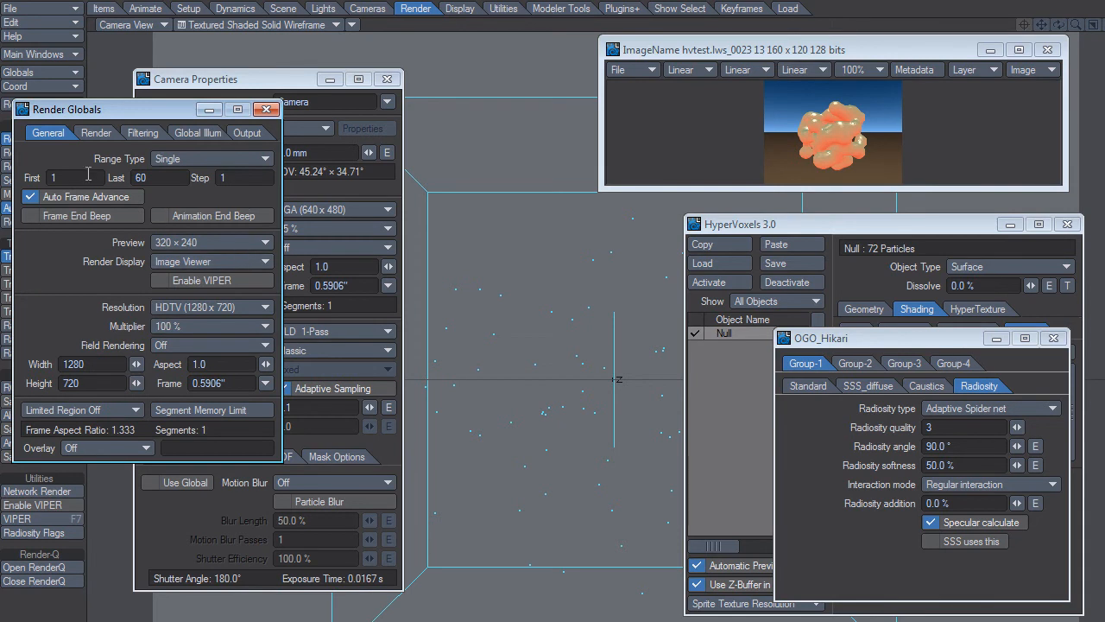
click(196, 133)
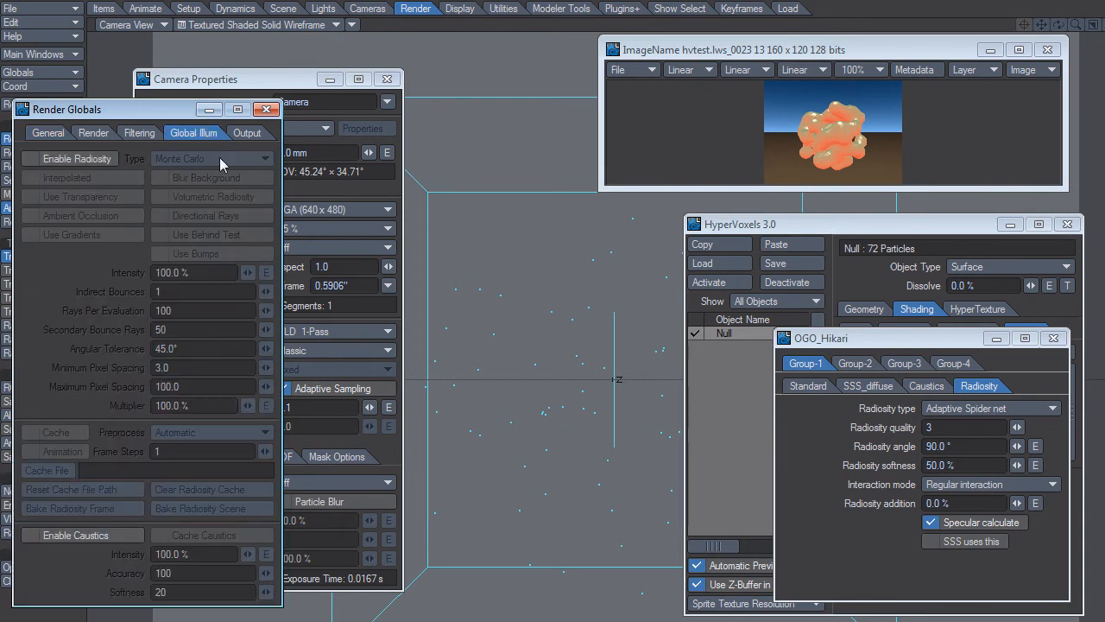
click(266, 108)
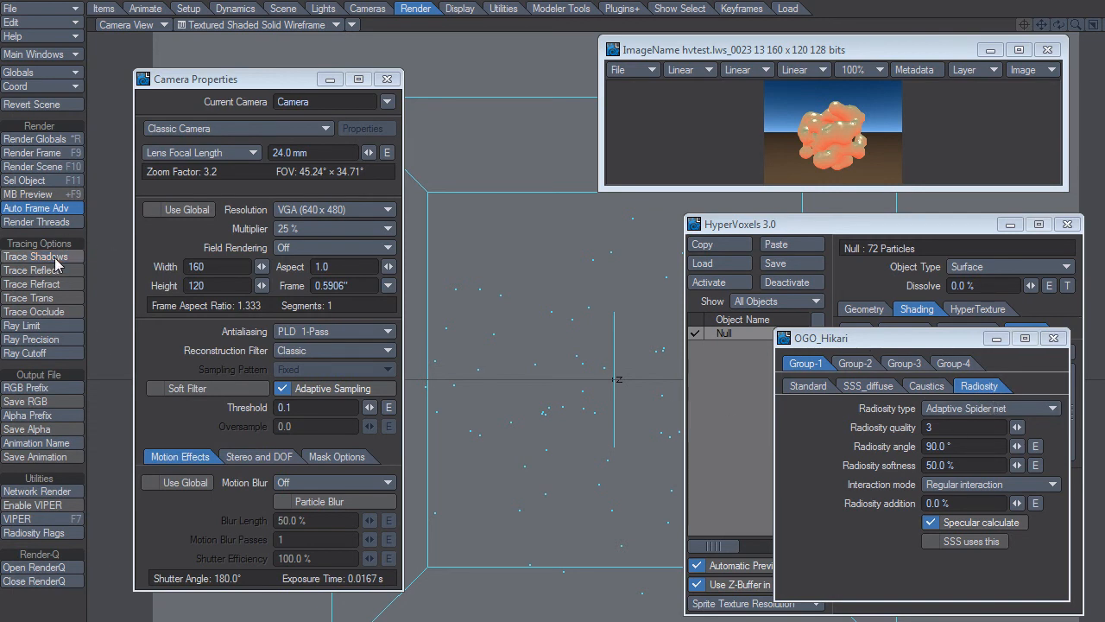
Render the frame with Trace Shadows enabled, and render it again with the OGO_Hikari Radiosity quality set to 0
key(F9)
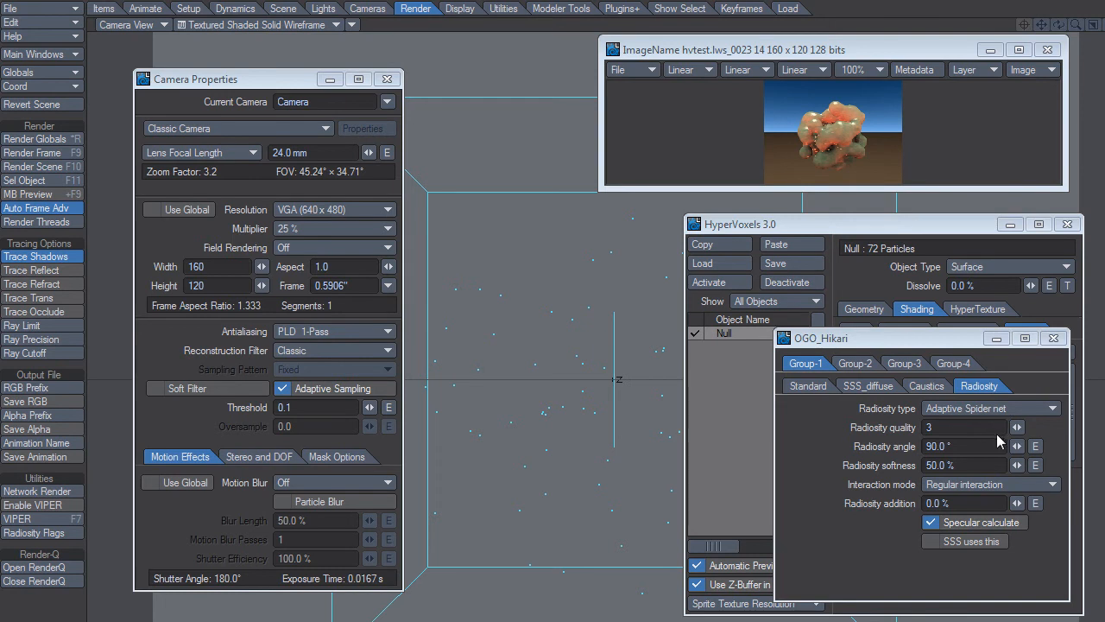
drag(1016, 429, 911, 435)
key(F9)
click(941, 166)
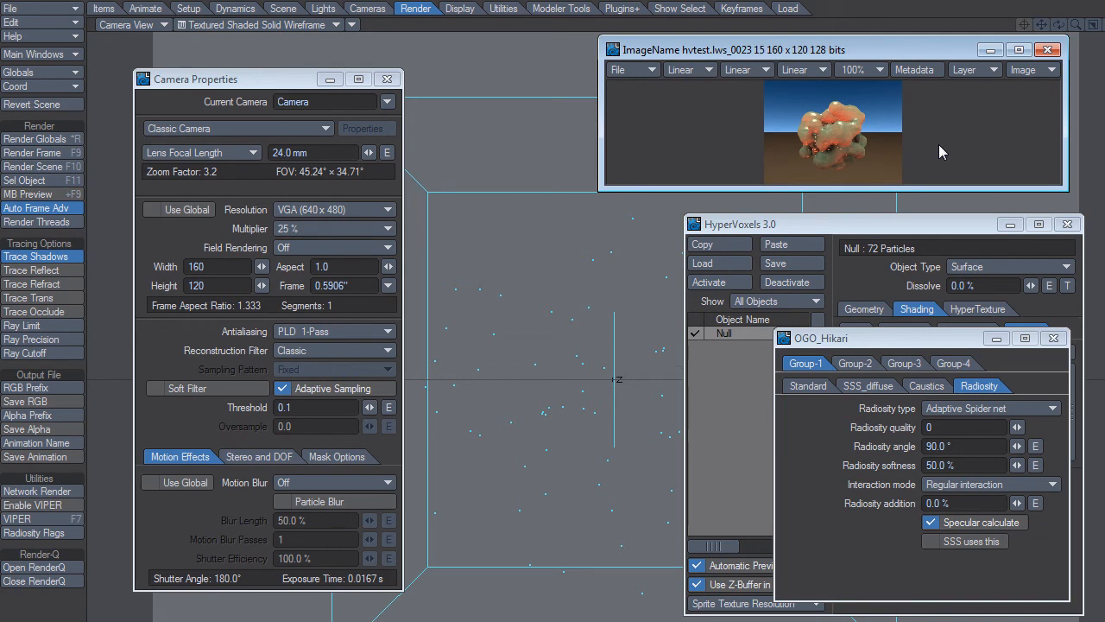
Try turning off Dispersion shading in the OGO_Hikari caustics settings with a test render, and abort the render
click(927, 386)
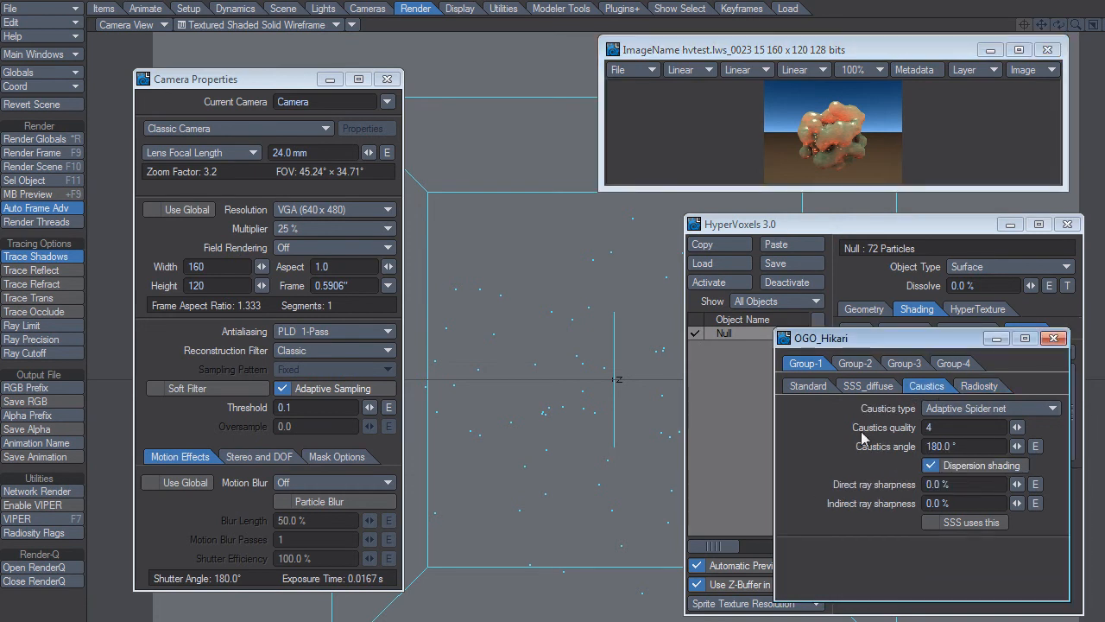
click(965, 469)
key(F9)
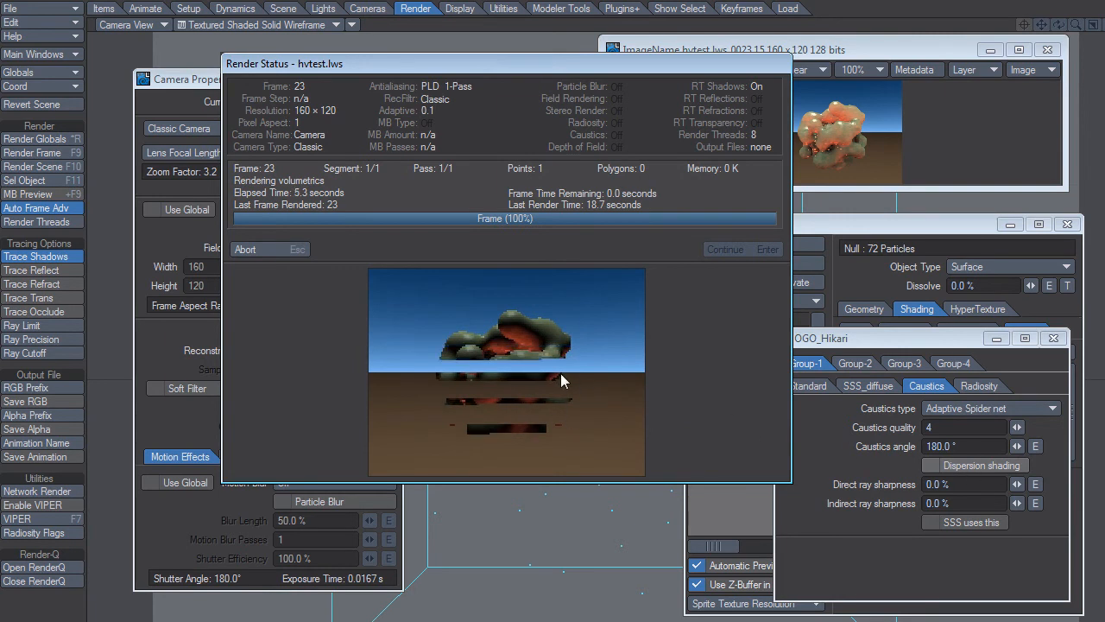
click(266, 249)
Re-enable Dispersion shading and try a caustics Direct ray sharpness of 77 % in a short test render, aborting it
click(868, 386)
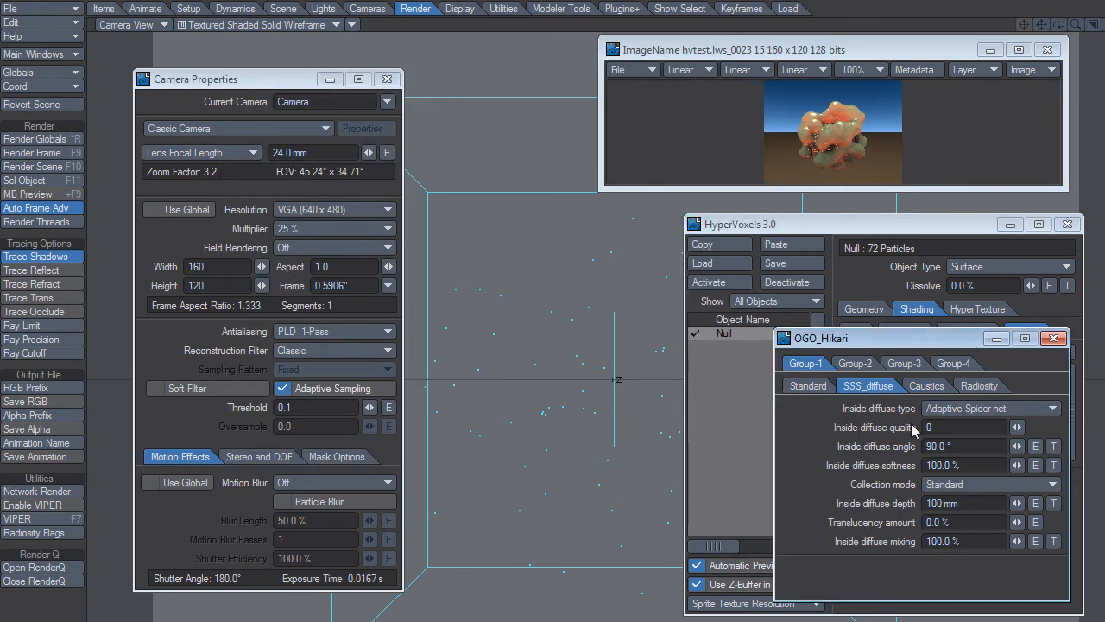
click(926, 386)
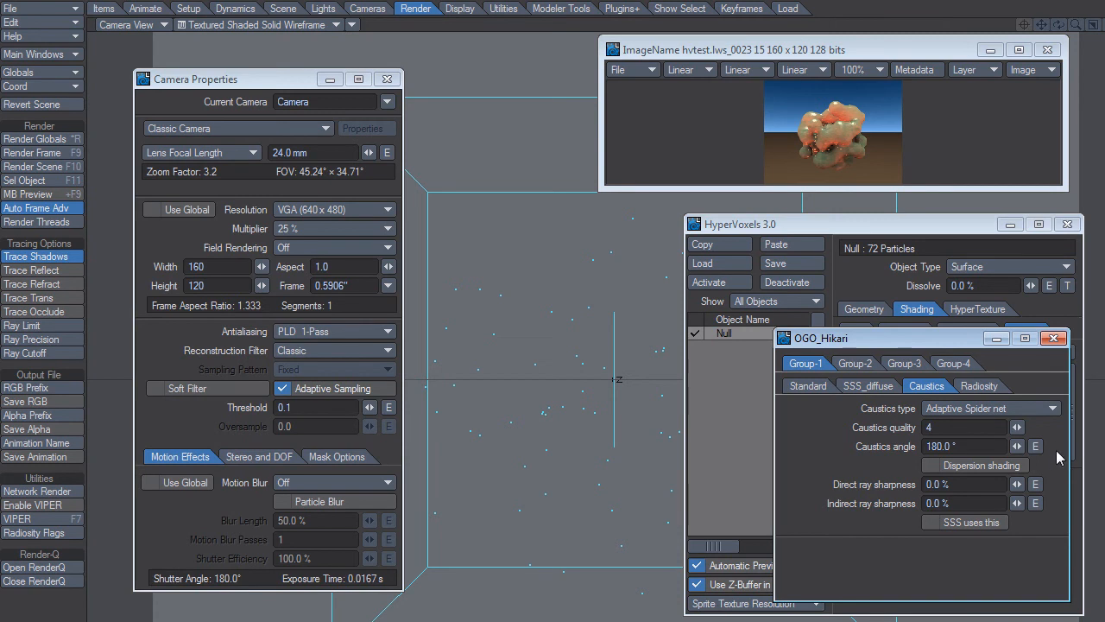
click(960, 484)
text(77)
key(Return)
key(F9)
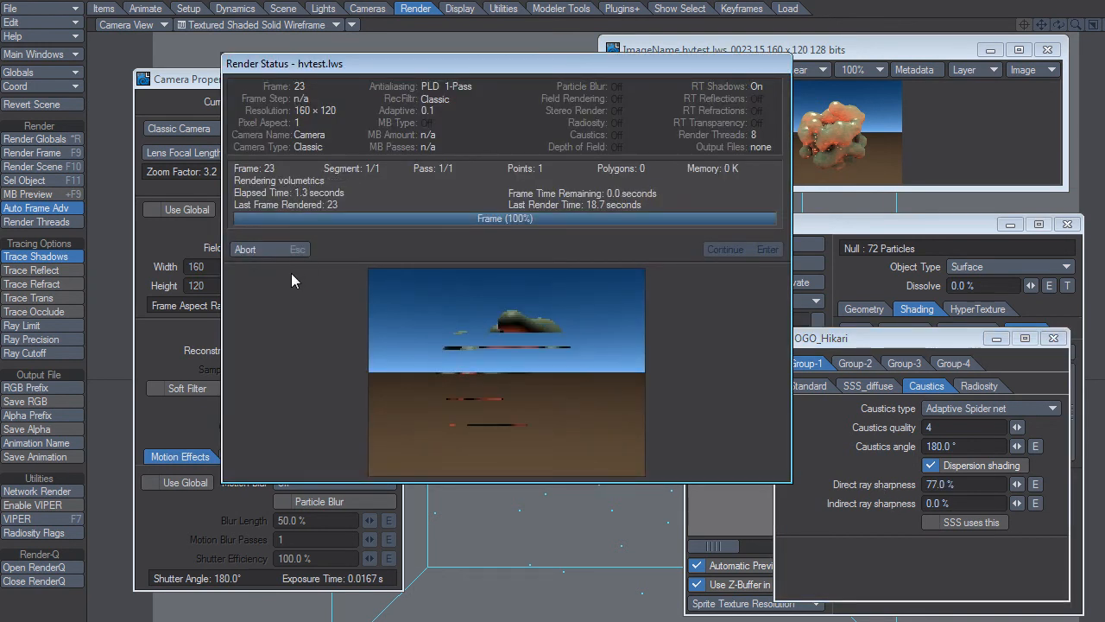
click(246, 249)
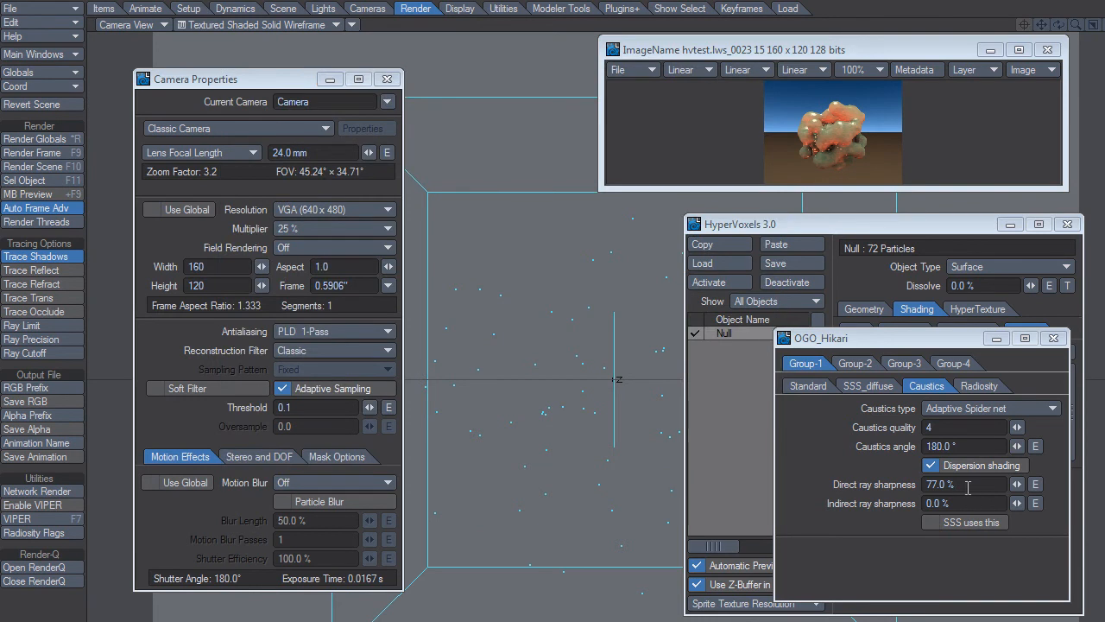
Set the caustics Direct ray sharpness to 7 %, start a test render and abort it
click(965, 486)
text(7)
key(F9)
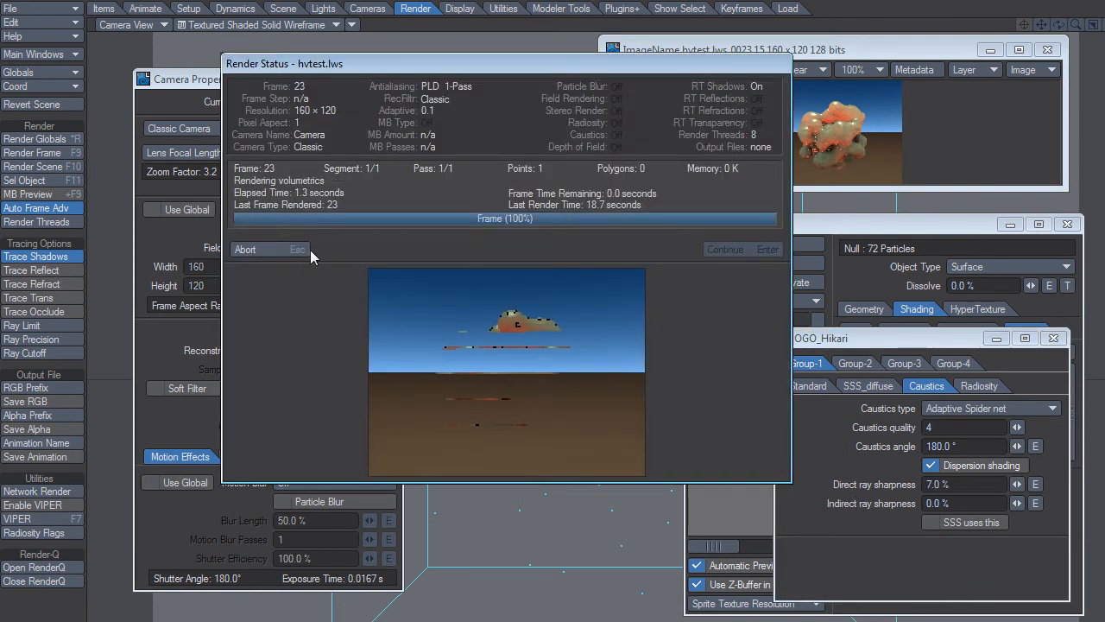
click(250, 248)
Try a caustics Direct ray sharpness of 33 % in a short test render, and abort the render
drag(954, 488, 863, 495)
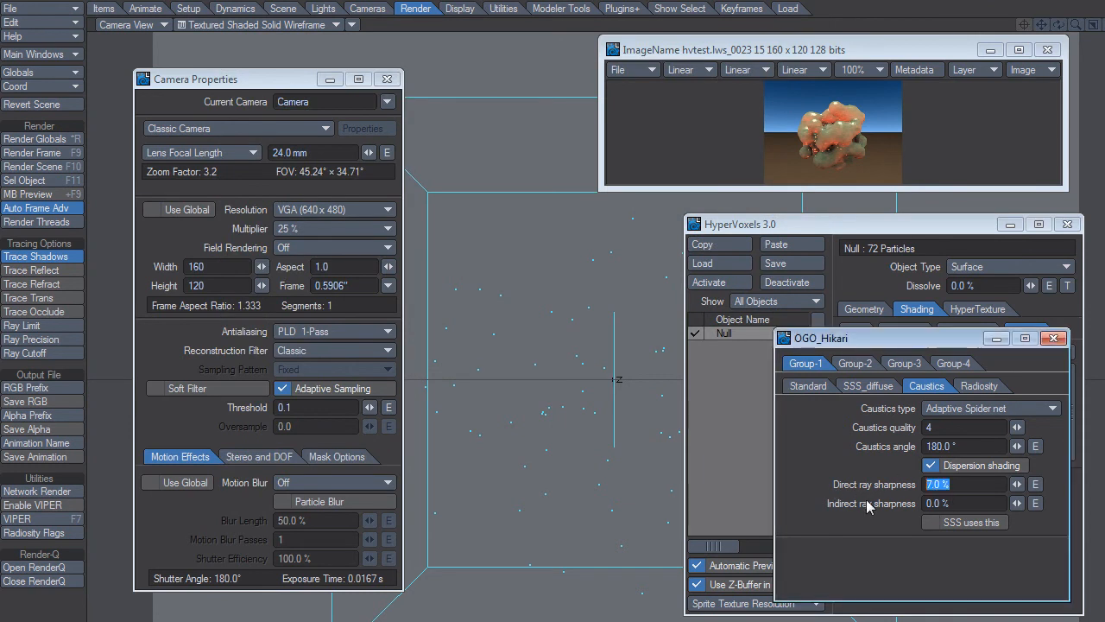
text(33)
key(F9)
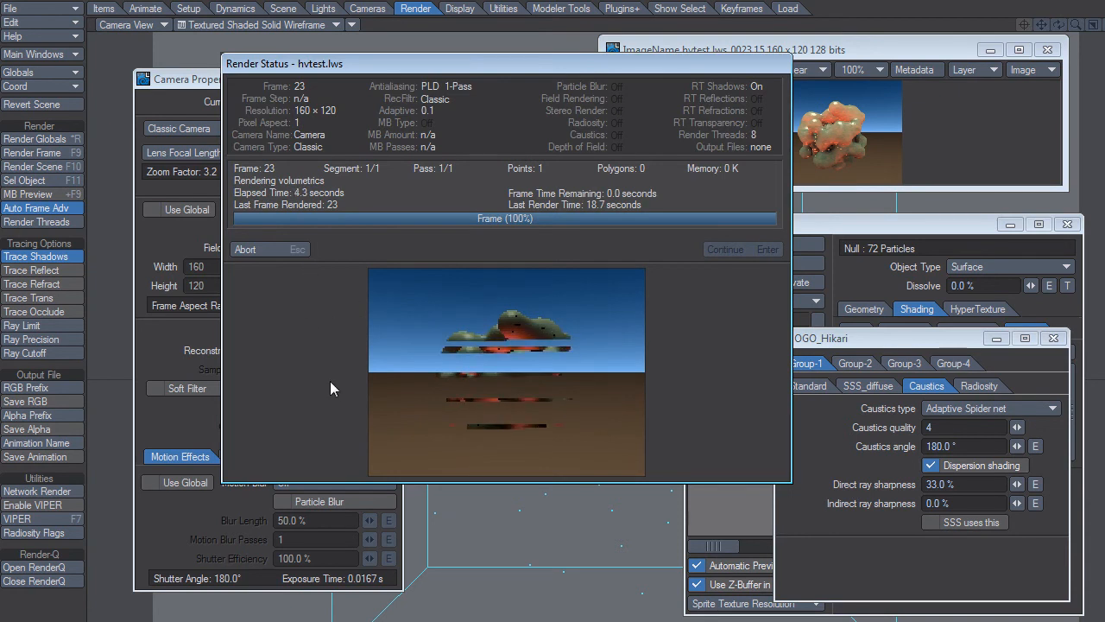
click(270, 248)
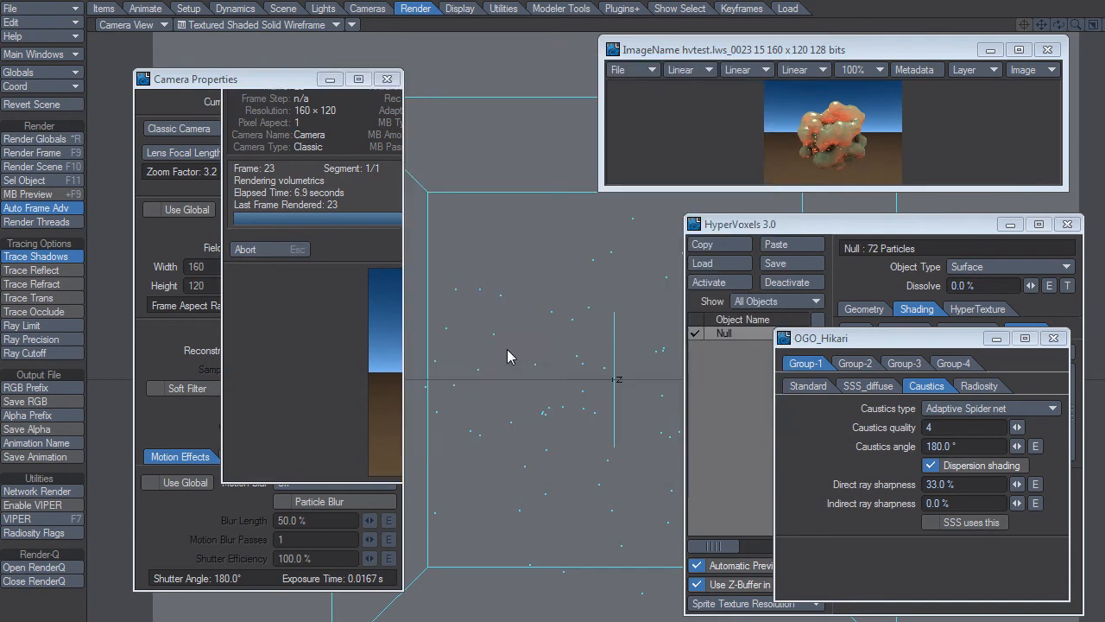
Set the caustics Direct ray sharpness to 0 % and the Indirect ray sharpness to 77 %, and render the frame
drag(963, 482, 821, 485)
text(0)
key(Return)
drag(962, 502, 761, 522)
text(77)
key(Return)
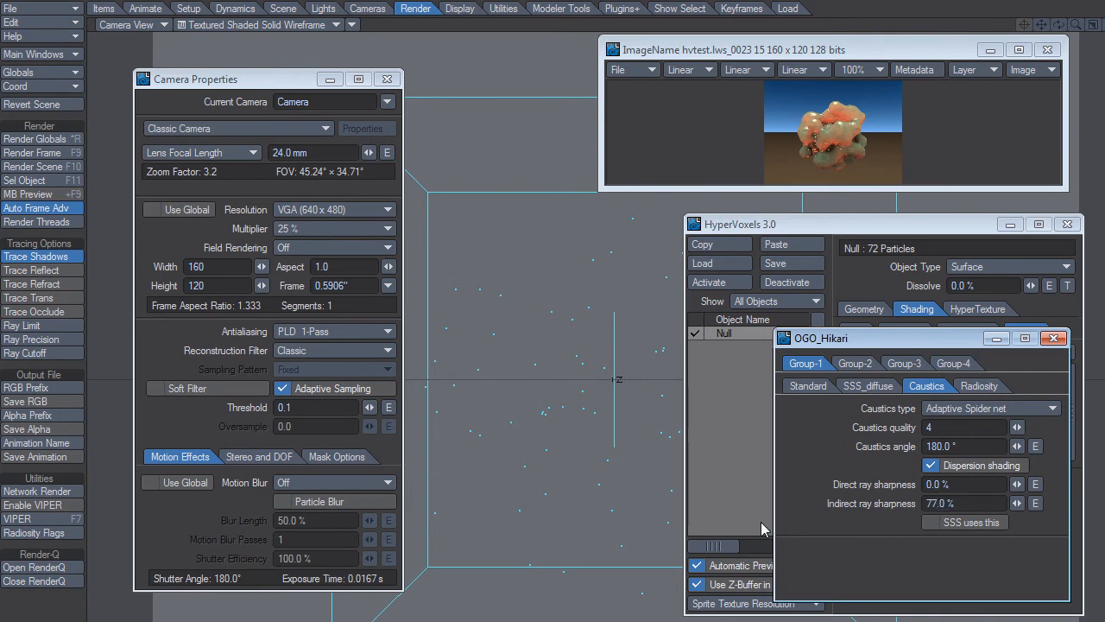
key(F9)
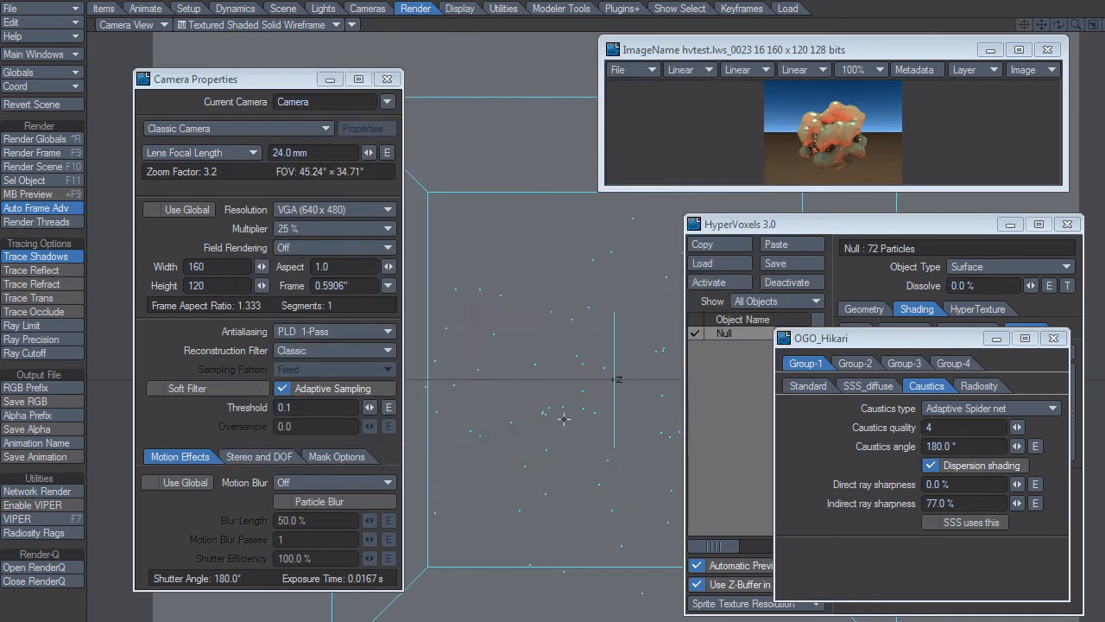
Set the caustics Indirect ray sharpness to 0 % and toggle Dispersion shading off and back on
key(F9)
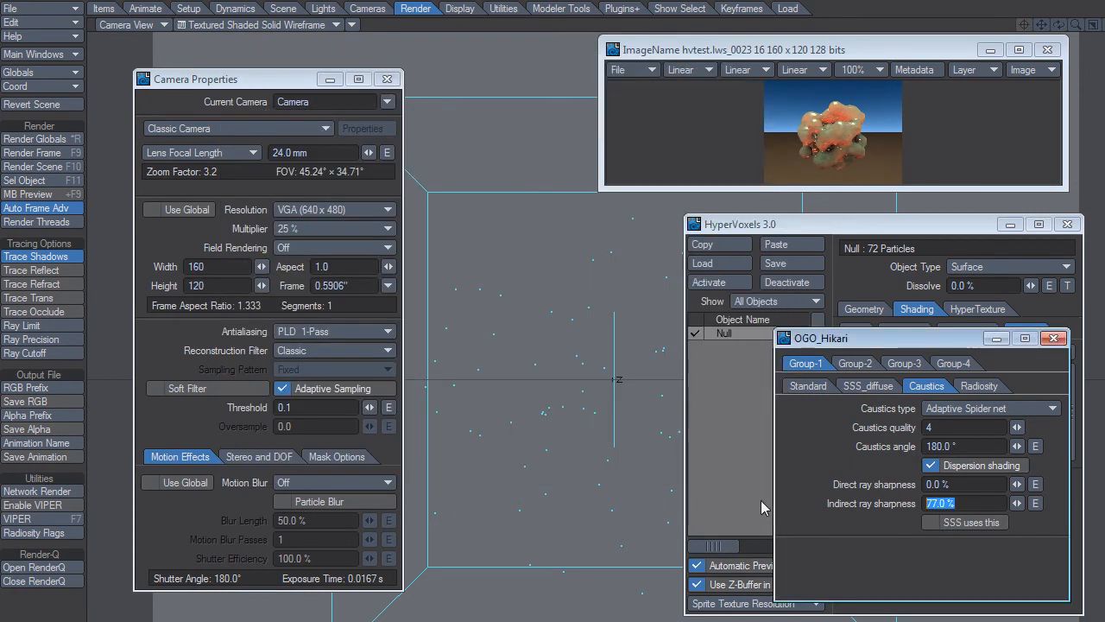
text(0)
key(Return)
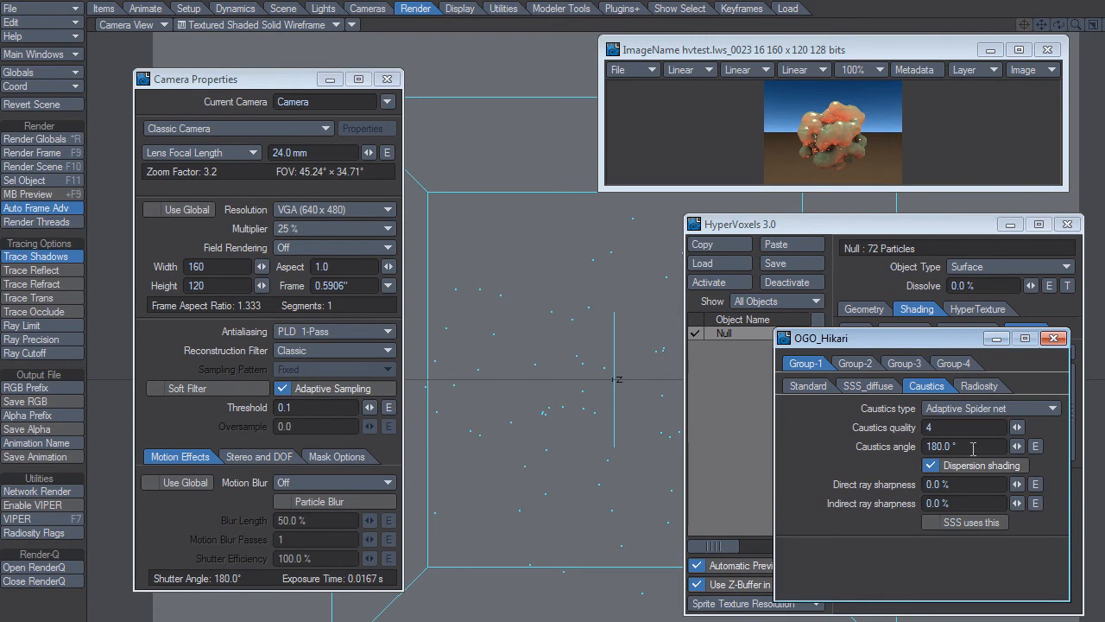
click(930, 464)
click(929, 464)
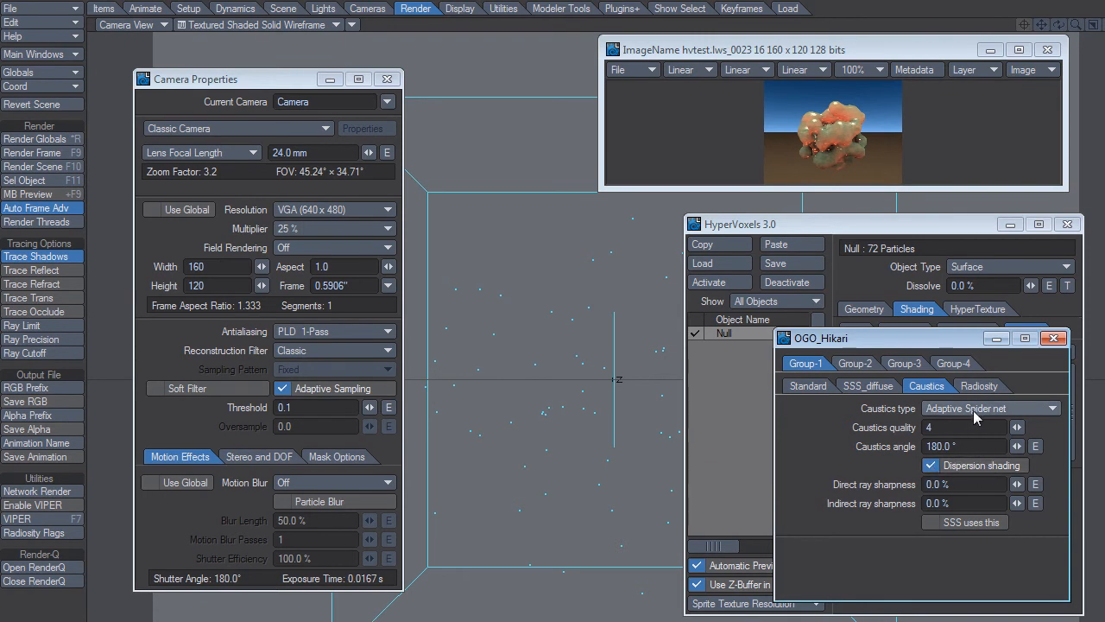
Try the Adaptive random caustics type in a test render, and switch the type back to Adaptive Spider net
click(976, 409)
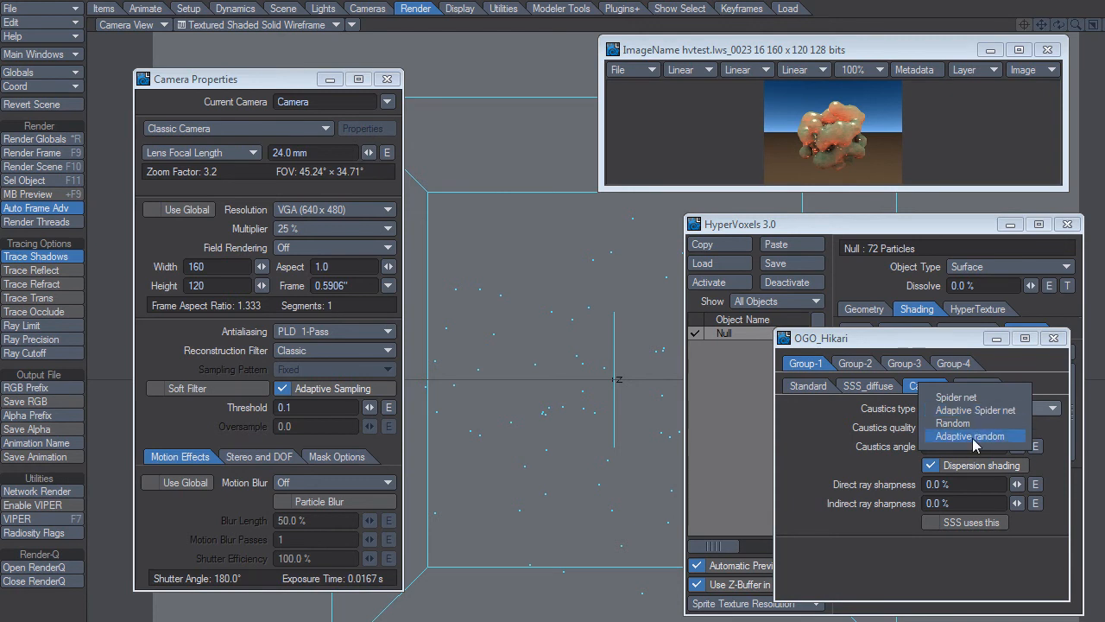
click(970, 436)
key(F9)
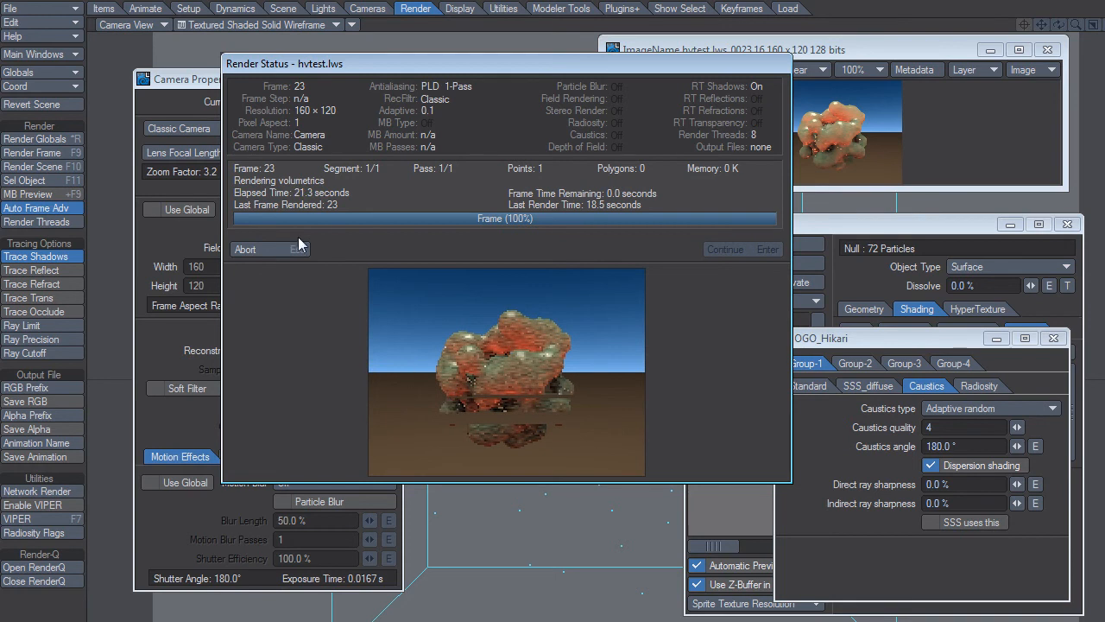
click(980, 408)
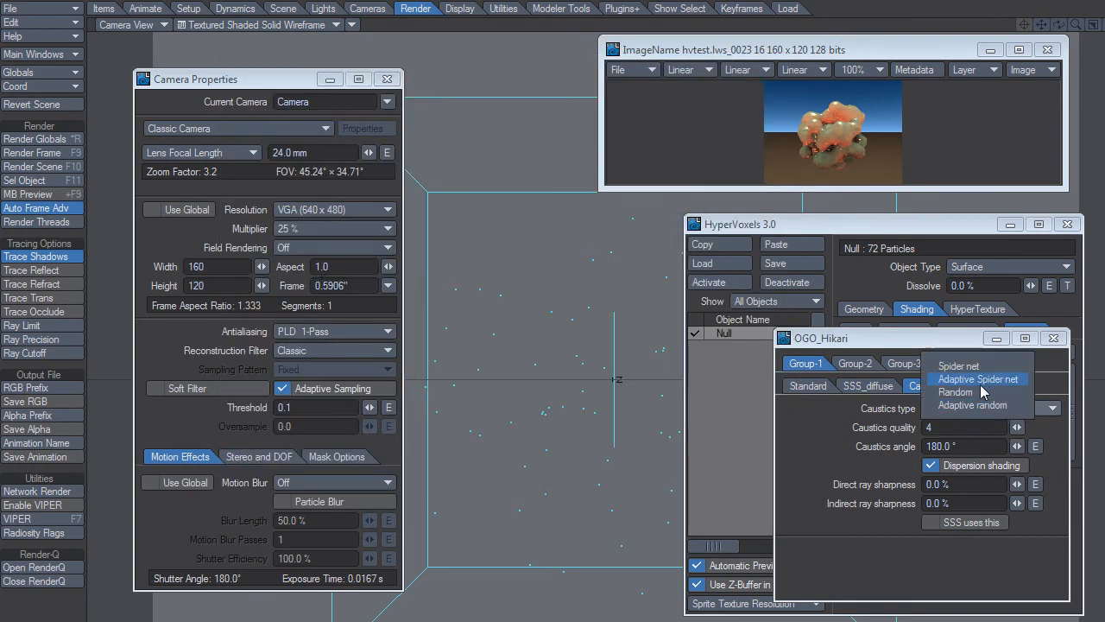
click(977, 379)
Lower the Caustics quality to 3 and render the frame twice
key(F9)
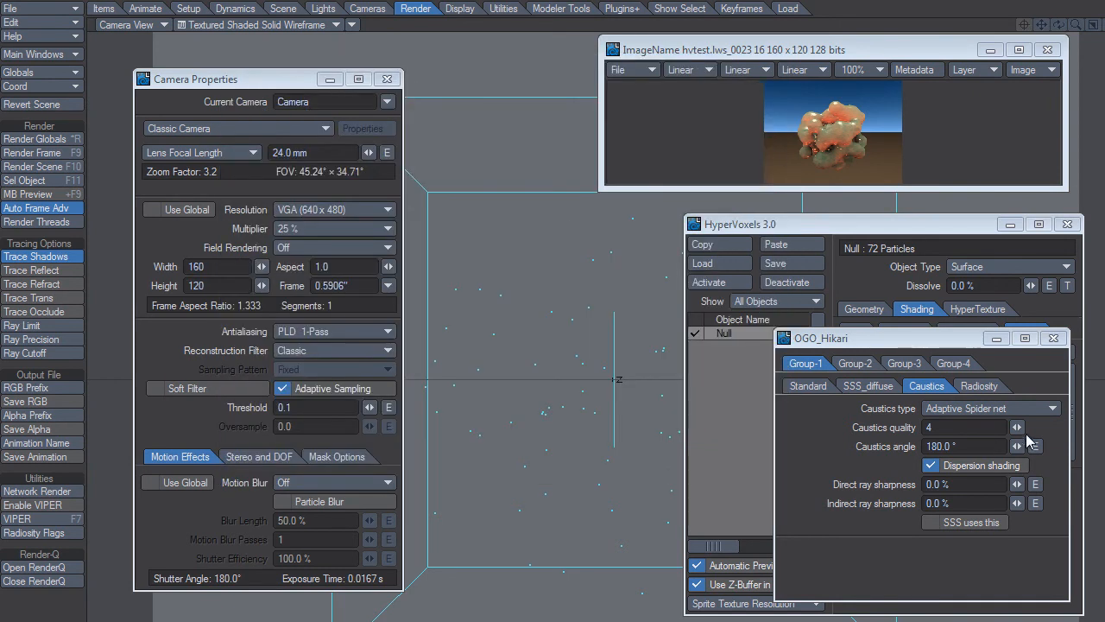
click(1017, 428)
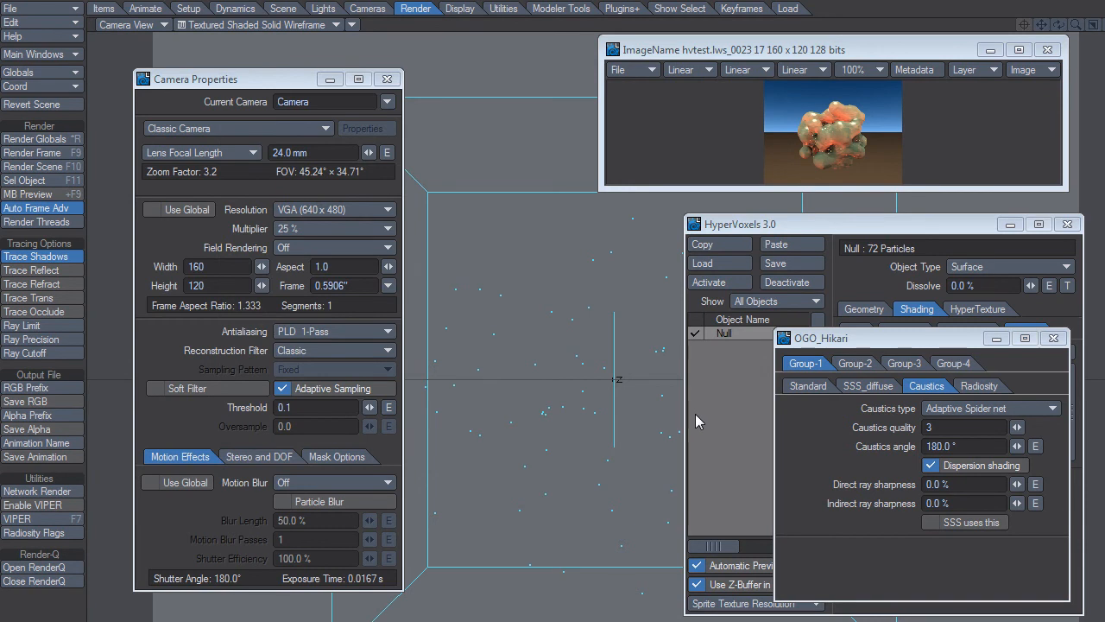
key(F9)
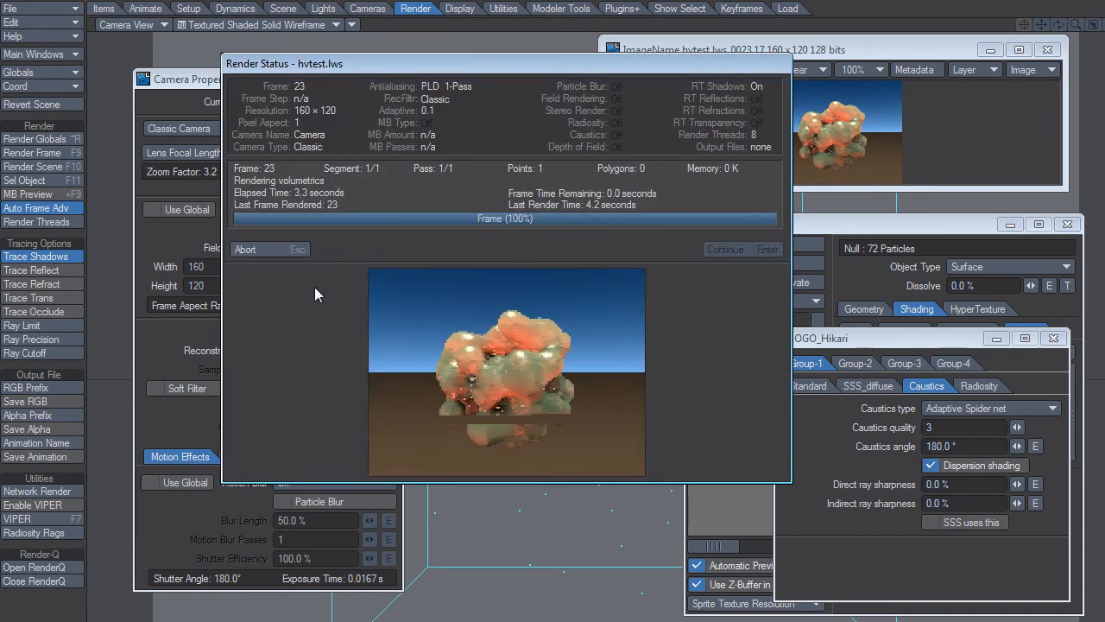
click(282, 248)
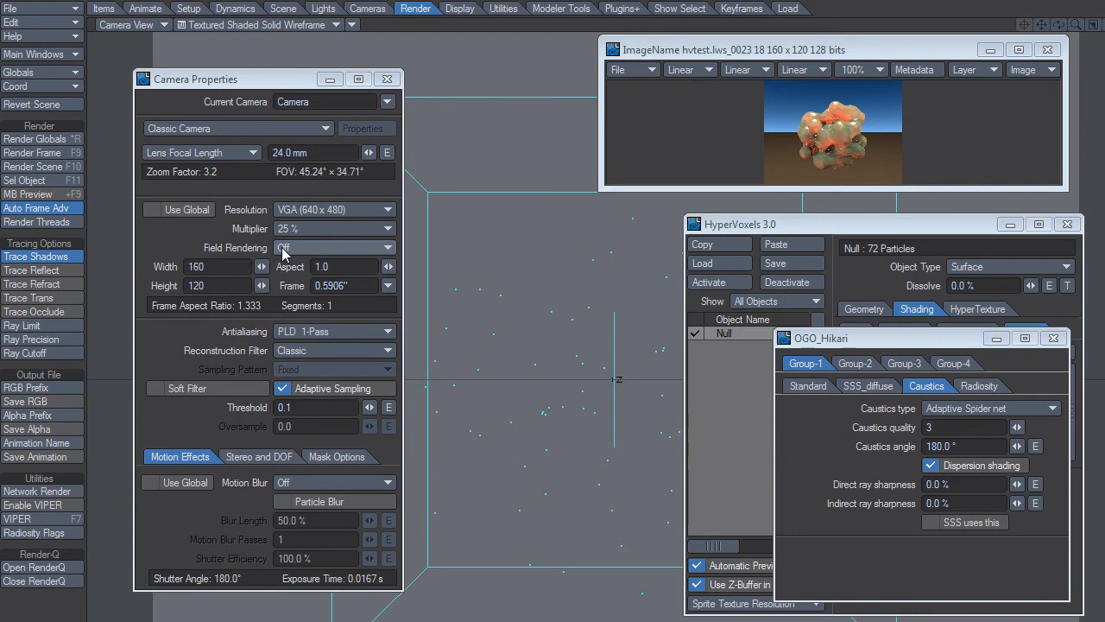
Test render the frame with the Caustics quality at 2, and again with it at 1
click(1017, 428)
mouse_move(1017, 428)
mouse_down()
mouse_move(1012, 445)
mouse_move(1010, 433)
mouse_up()
key(F9)
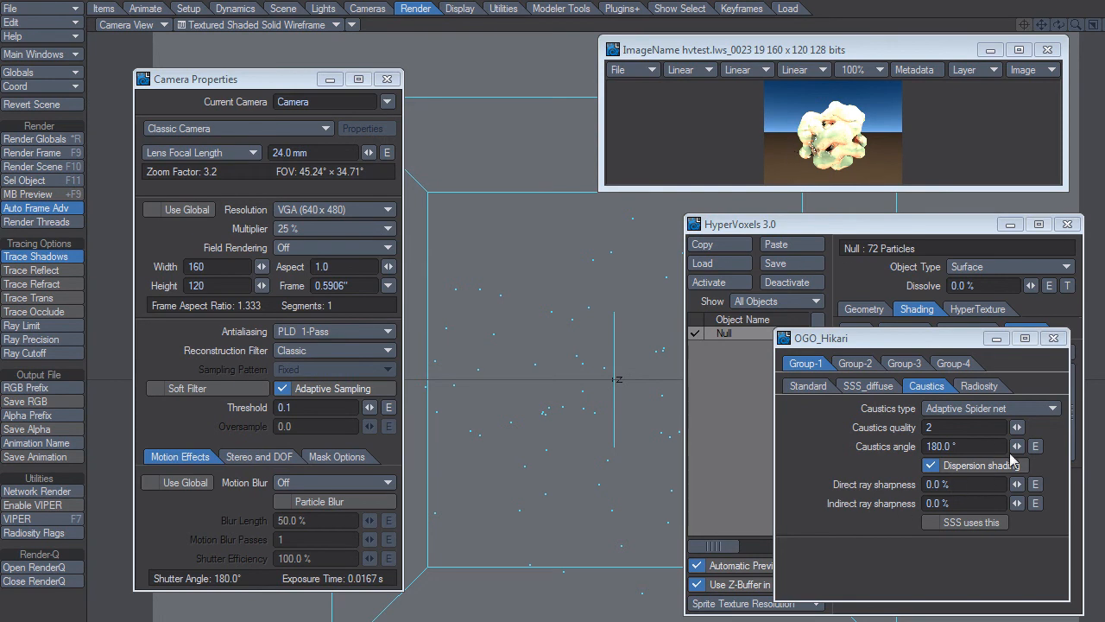
click(1017, 427)
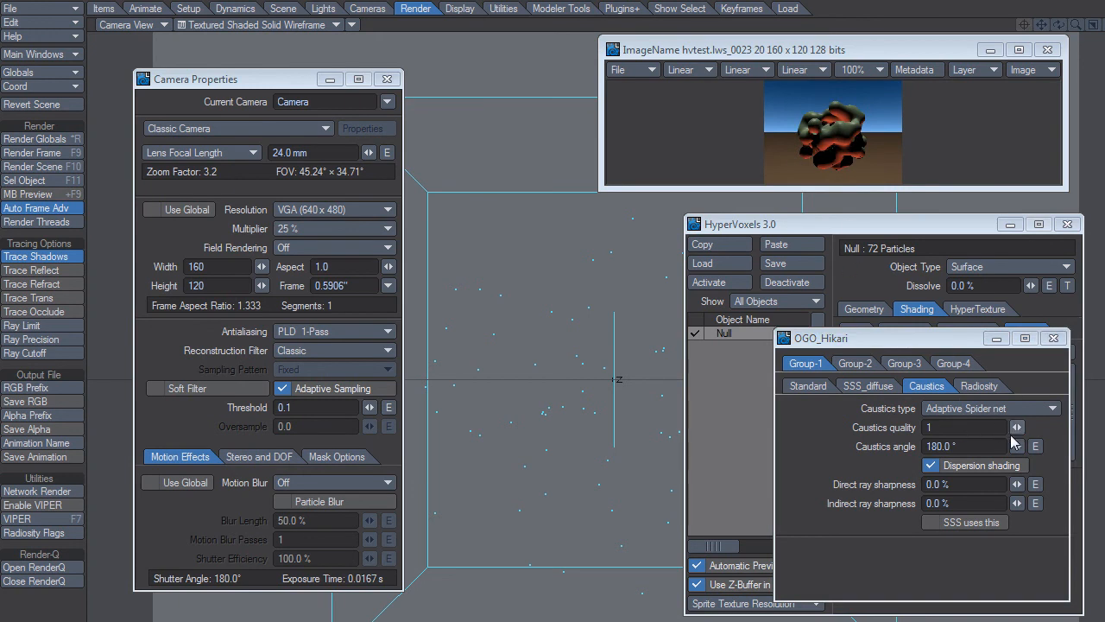
click(967, 485)
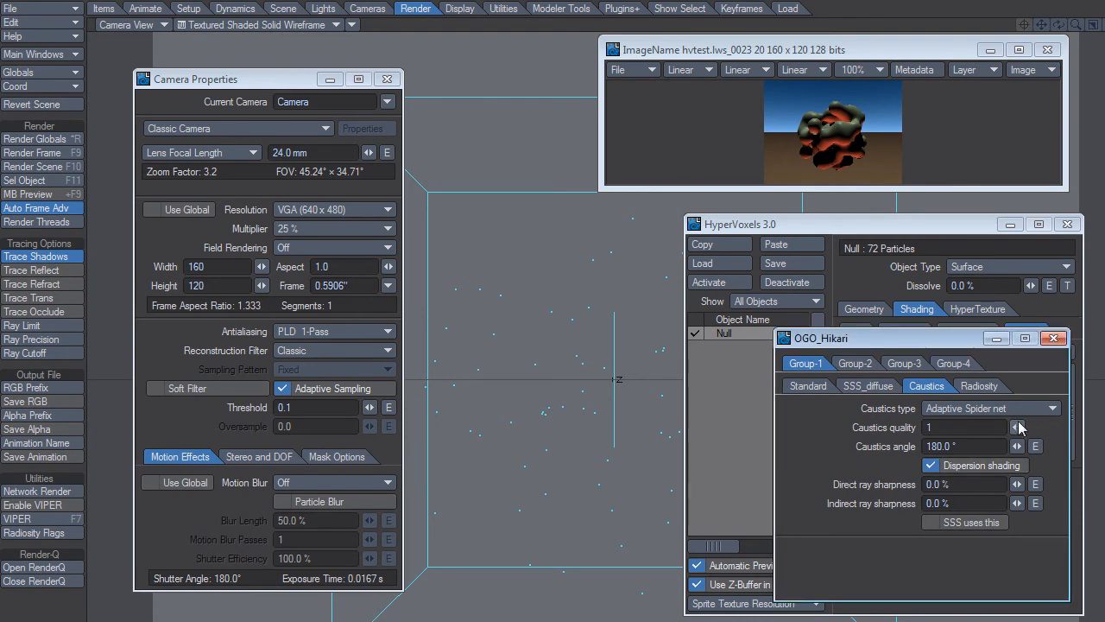
Render the frame with the Caustics quality raised to 3, and again with it at 4
key(F9)
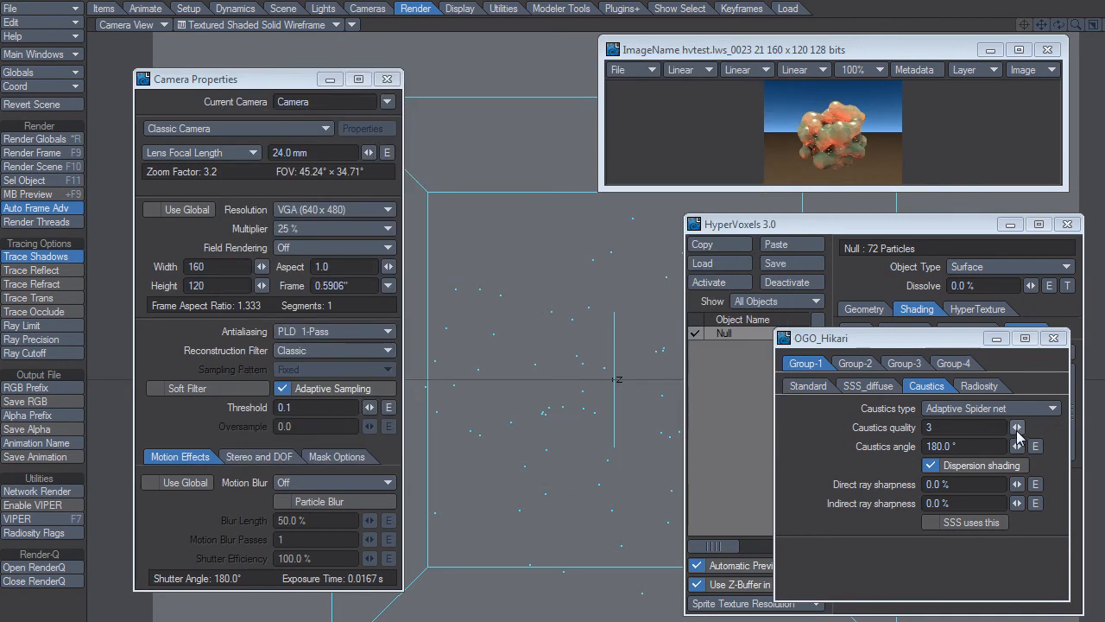
drag(1017, 432, 1024, 431)
key(F9)
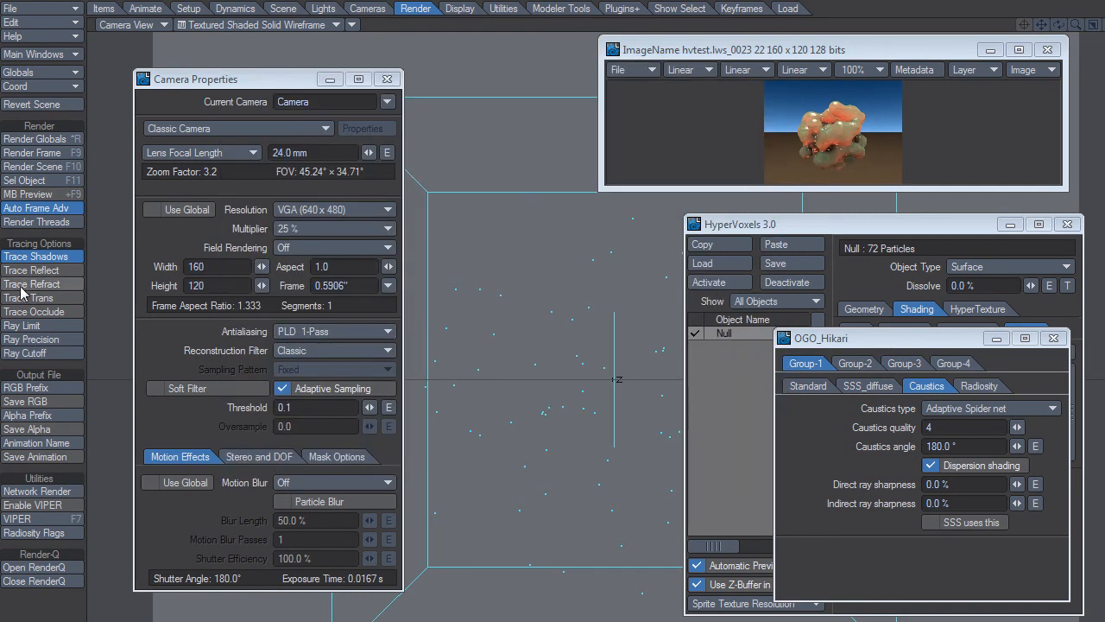
Turn off Trace Shadows and render the frame
click(39, 256)
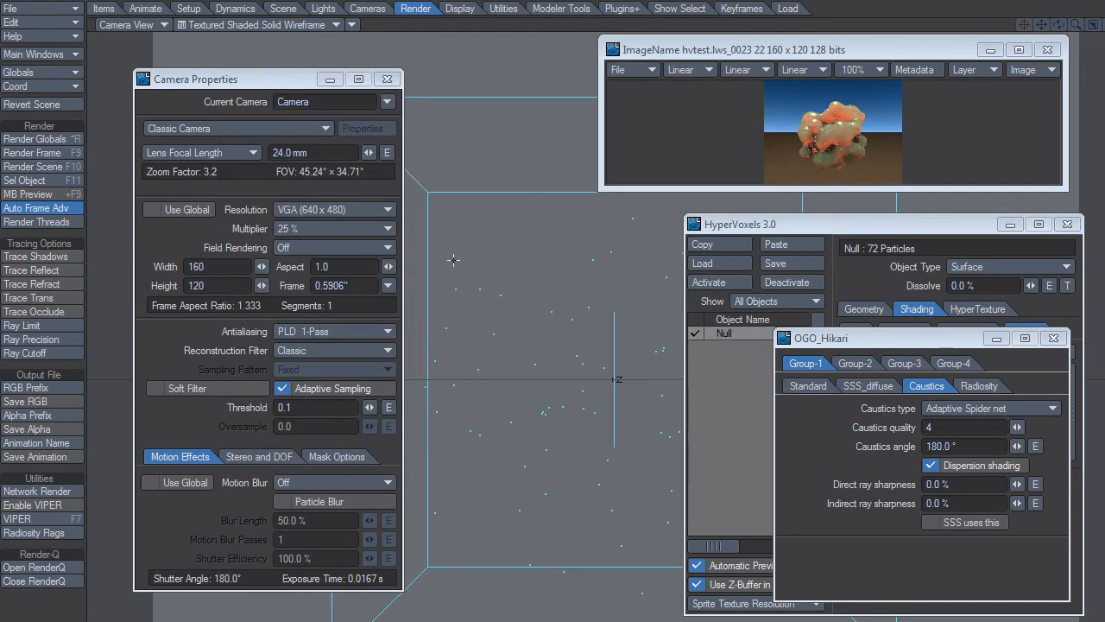
key(F9)
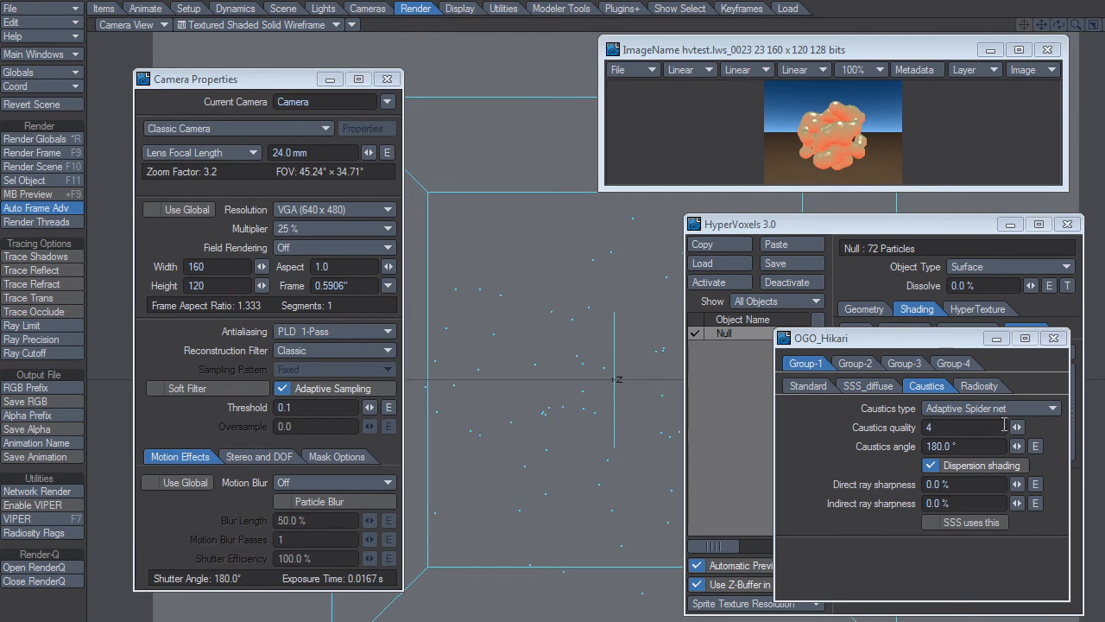
Set the OGO_Hikari Surface(Camera) side to Inside in the standard settings and render the frame
click(820, 388)
click(872, 388)
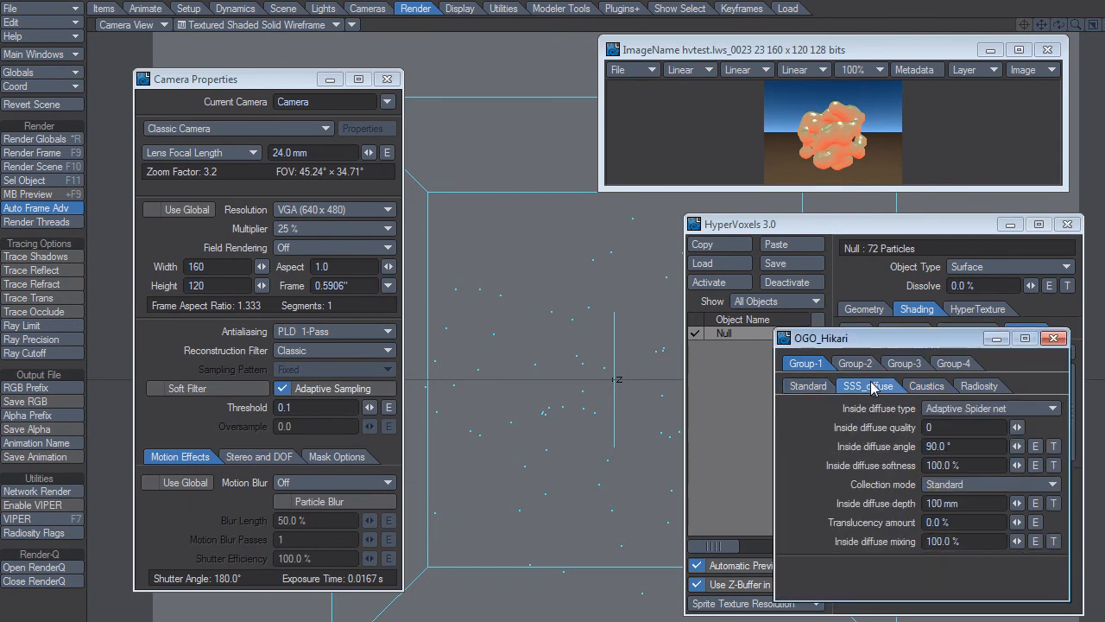
click(855, 364)
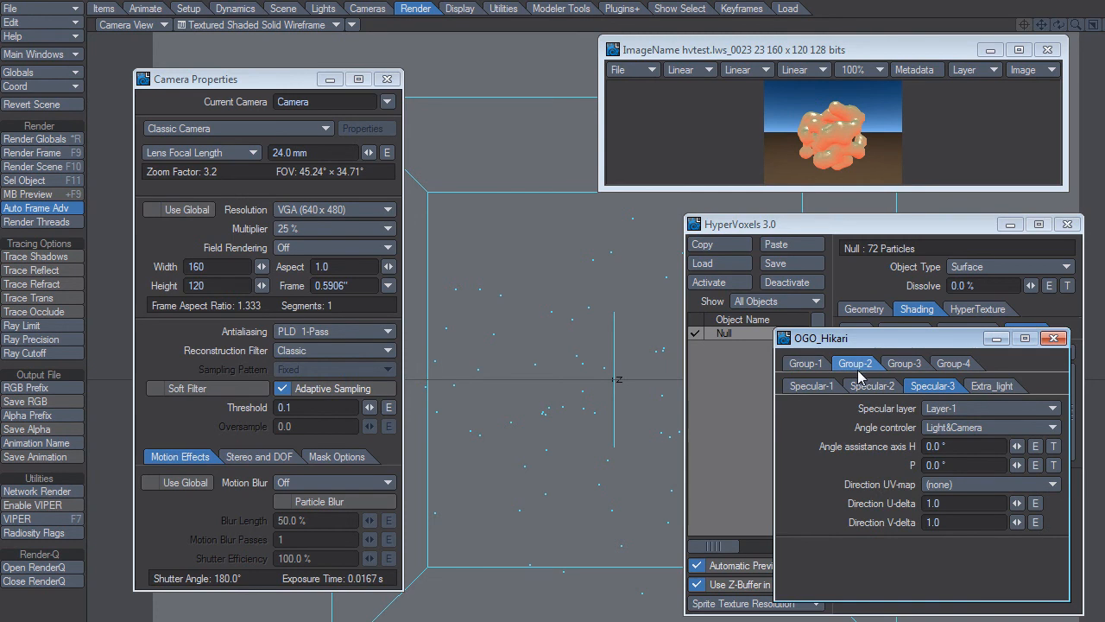
click(806, 364)
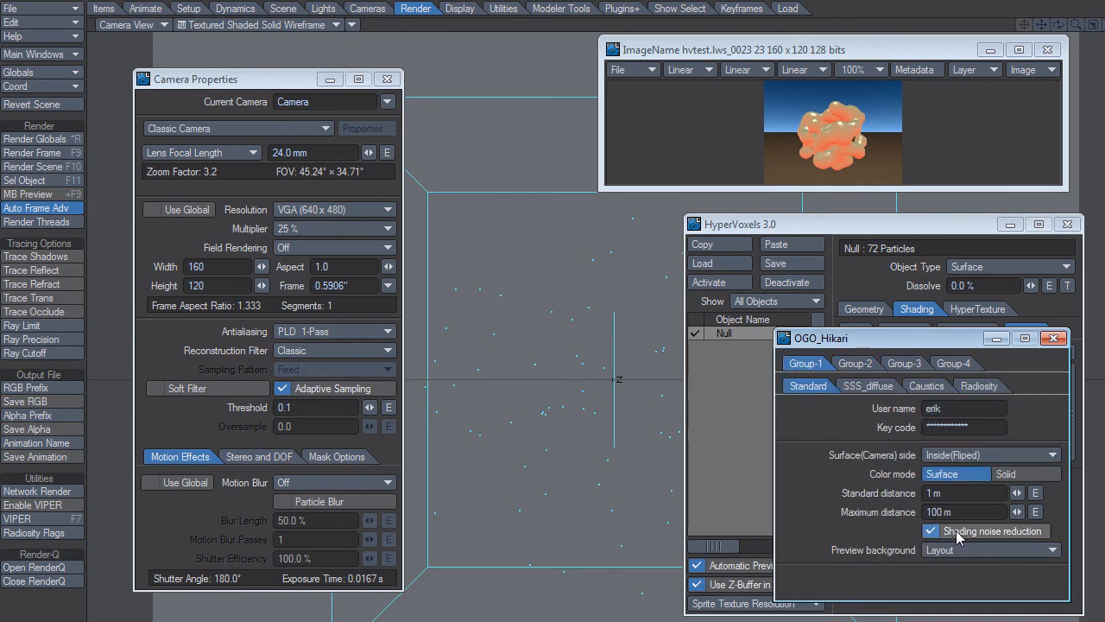
click(975, 453)
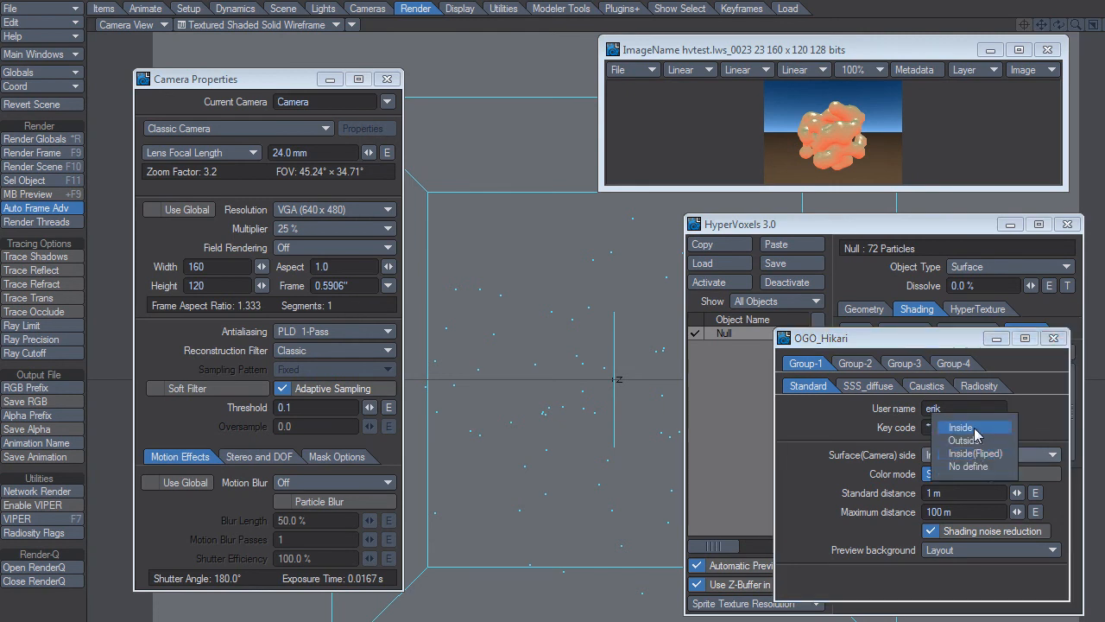
click(974, 429)
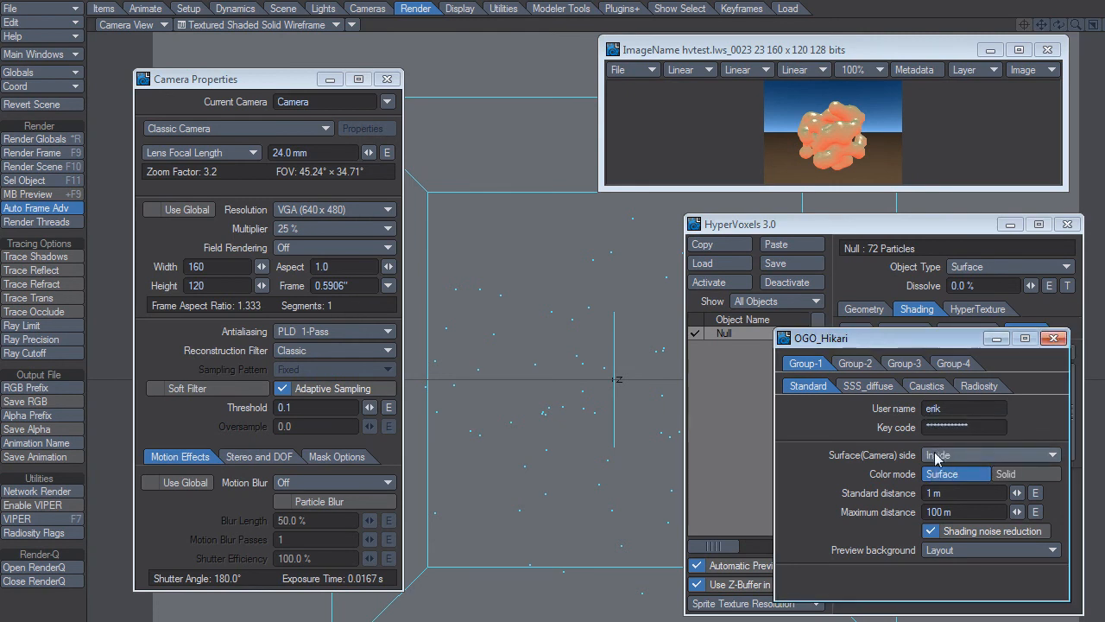
key(F9)
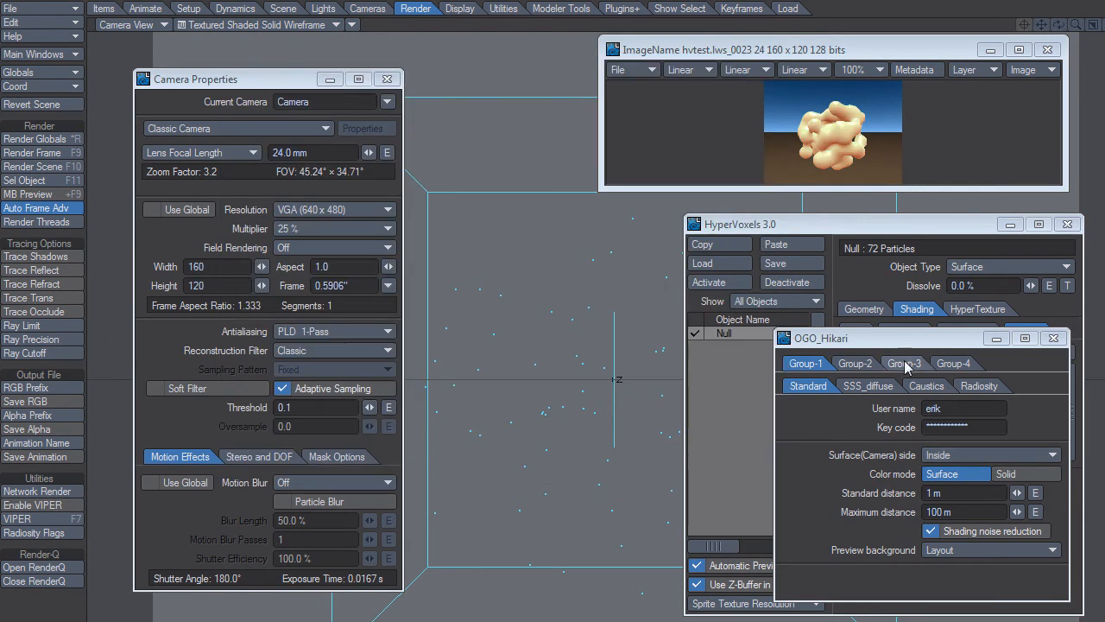
Set the Caustics quality to 3 for the inside-surface shading without traced shadows, and render the frame
click(870, 386)
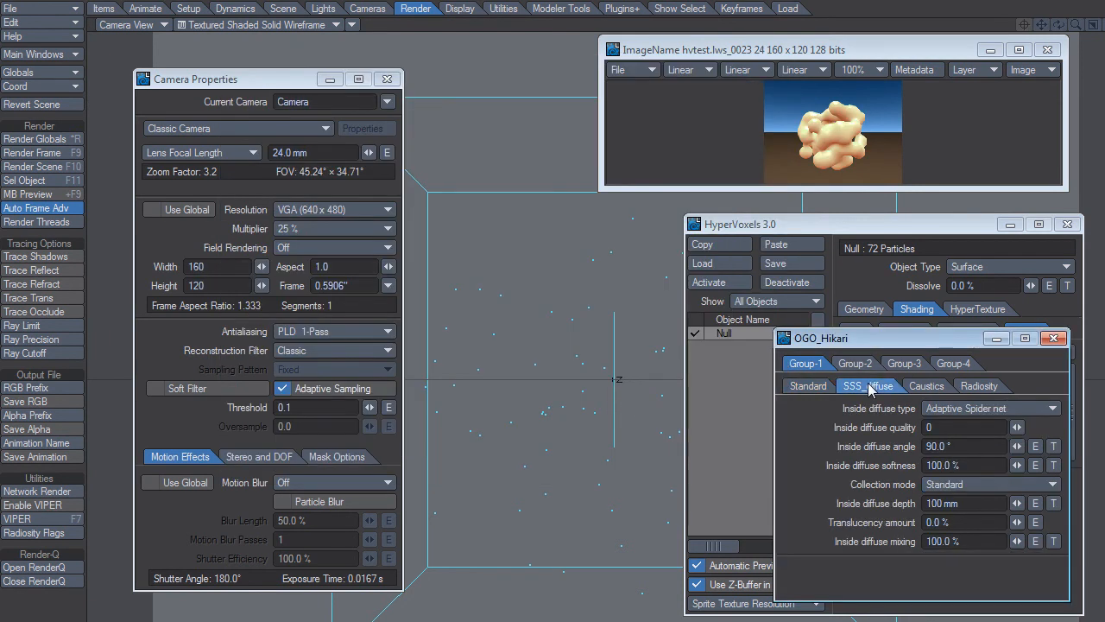
click(928, 387)
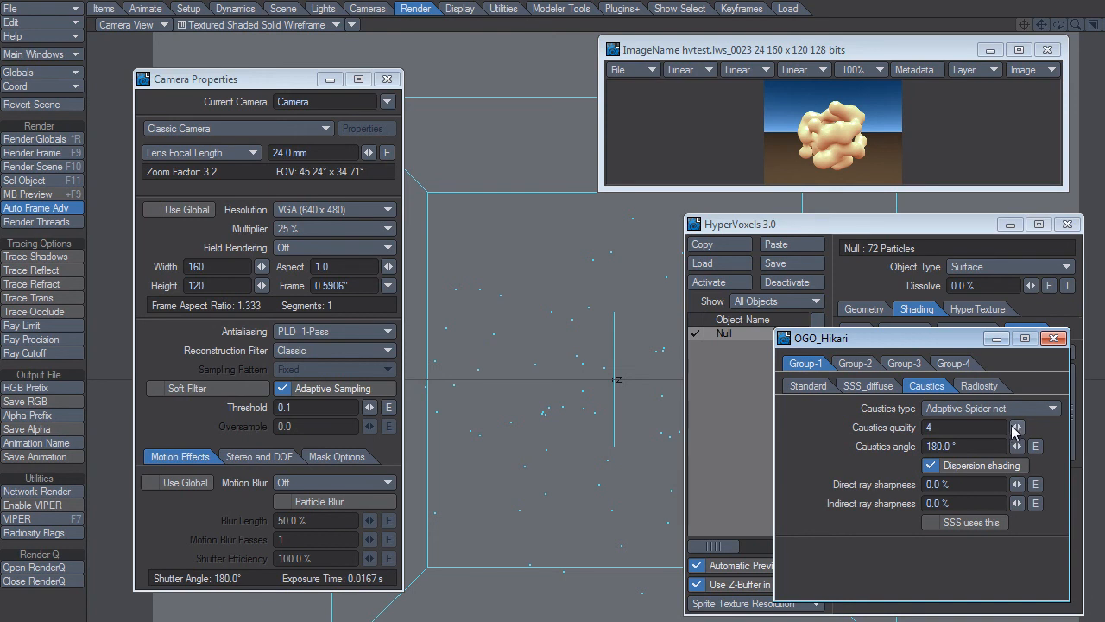
drag(1017, 428, 1018, 428)
key(F9)
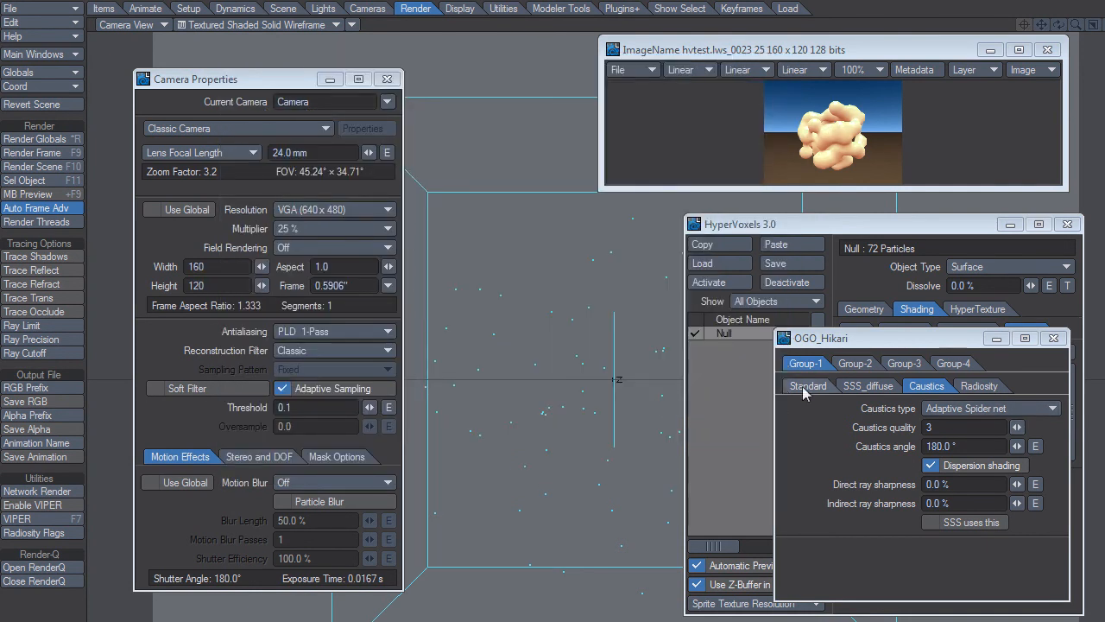
Set the camera's resolution multiplier to 100 % and start rendering the frame at 640 x 480
click(325, 228)
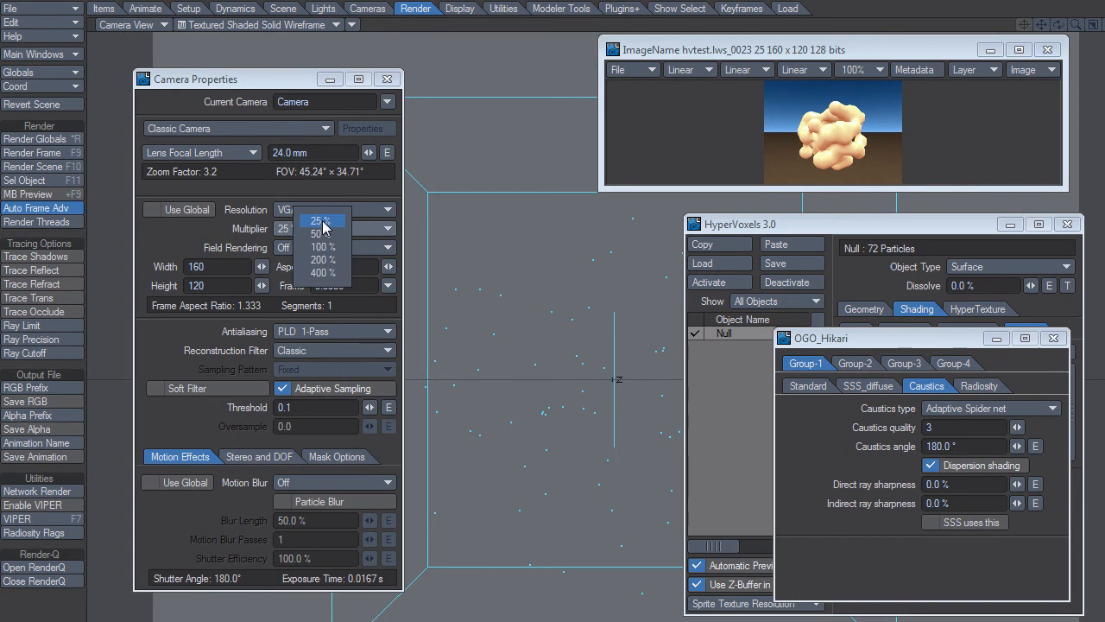
click(289, 228)
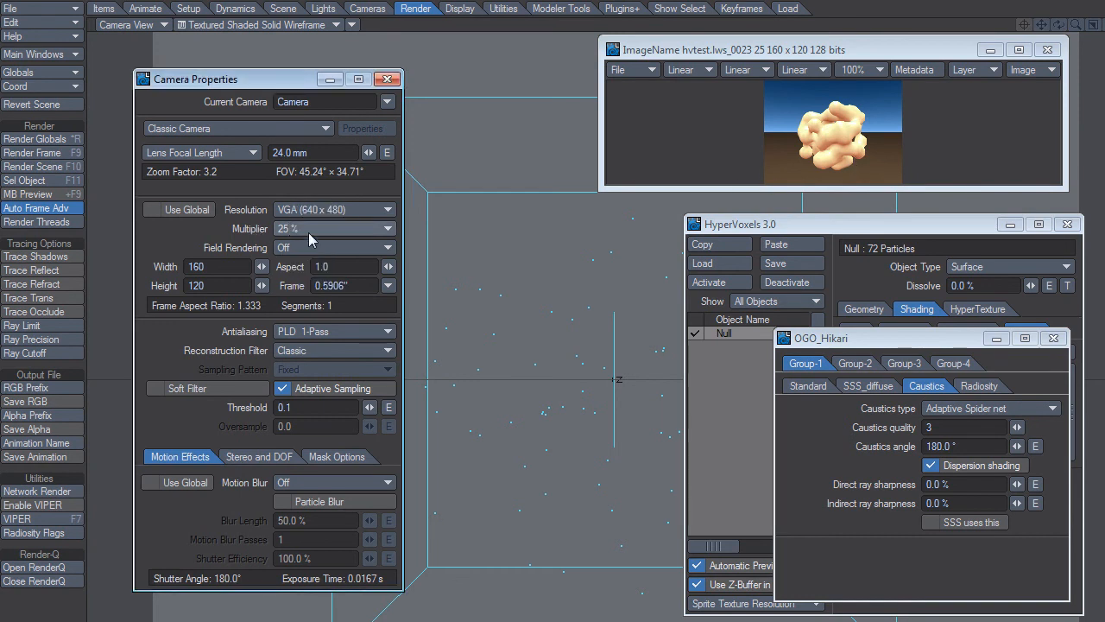
click(308, 231)
click(308, 252)
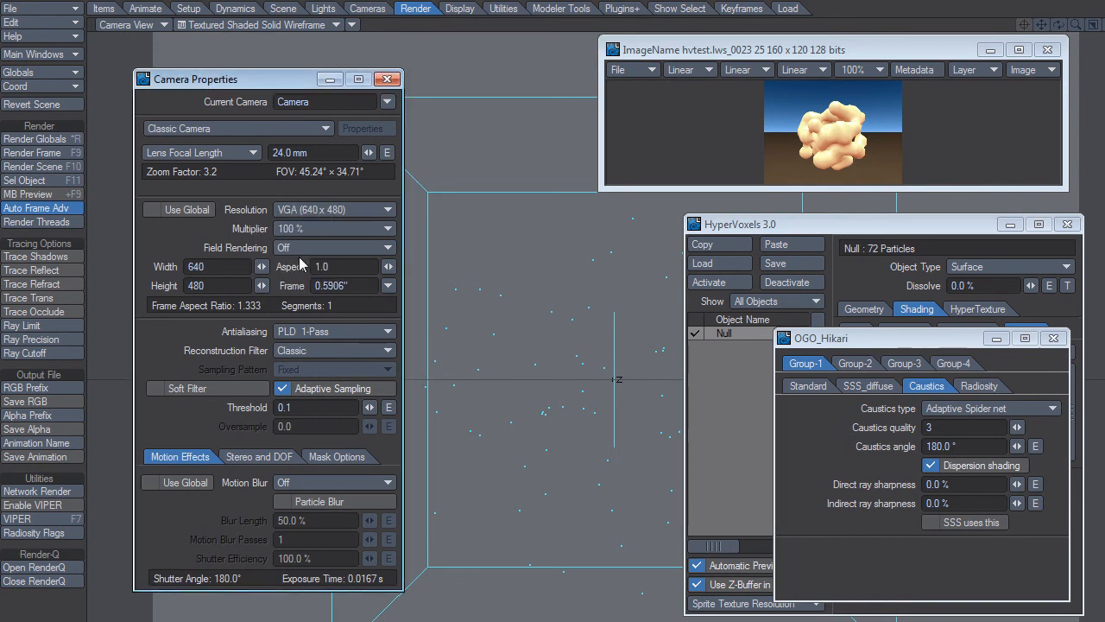
key(F9)
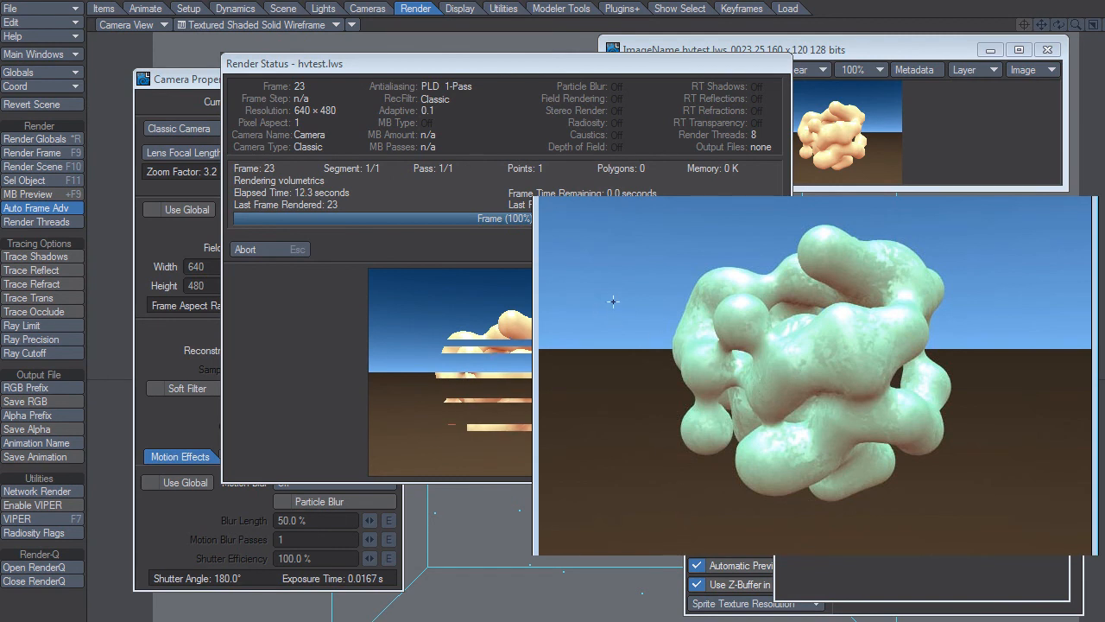
Resize and reposition the render image window so the whole 640 x 480 frame shows beside the OGO_Hikari settings
click(660, 60)
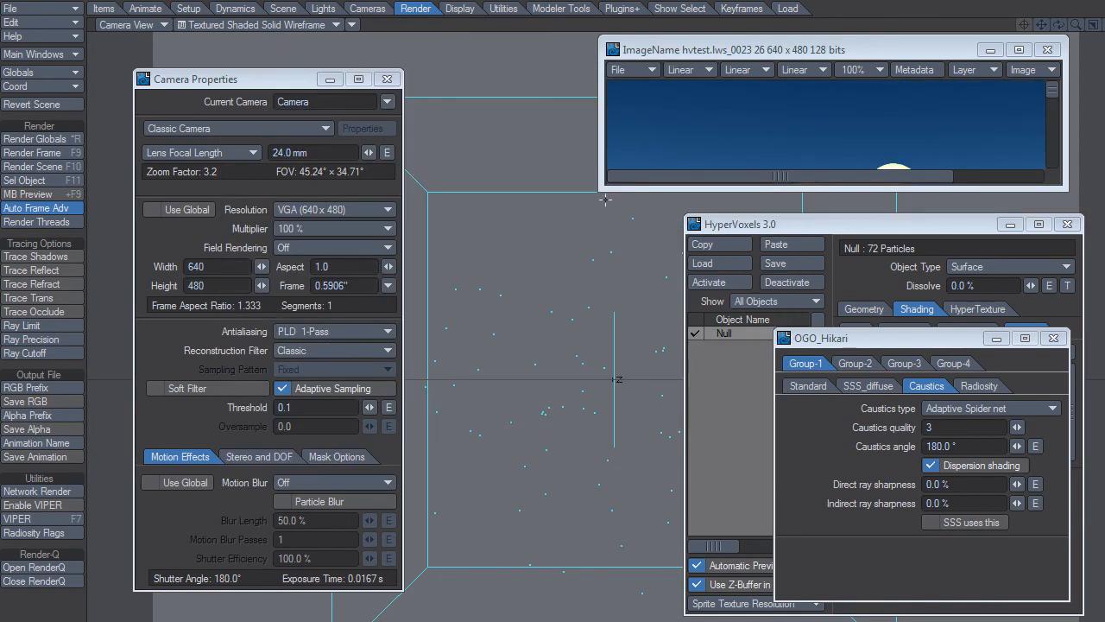
drag(601, 190, 272, 575)
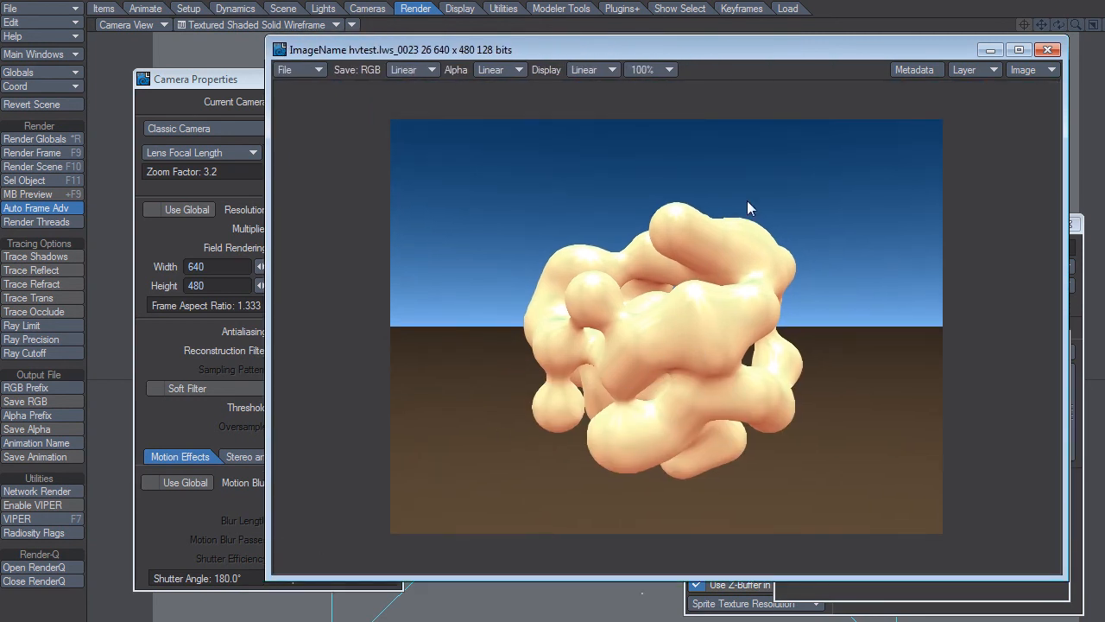
drag(748, 45, 609, 47)
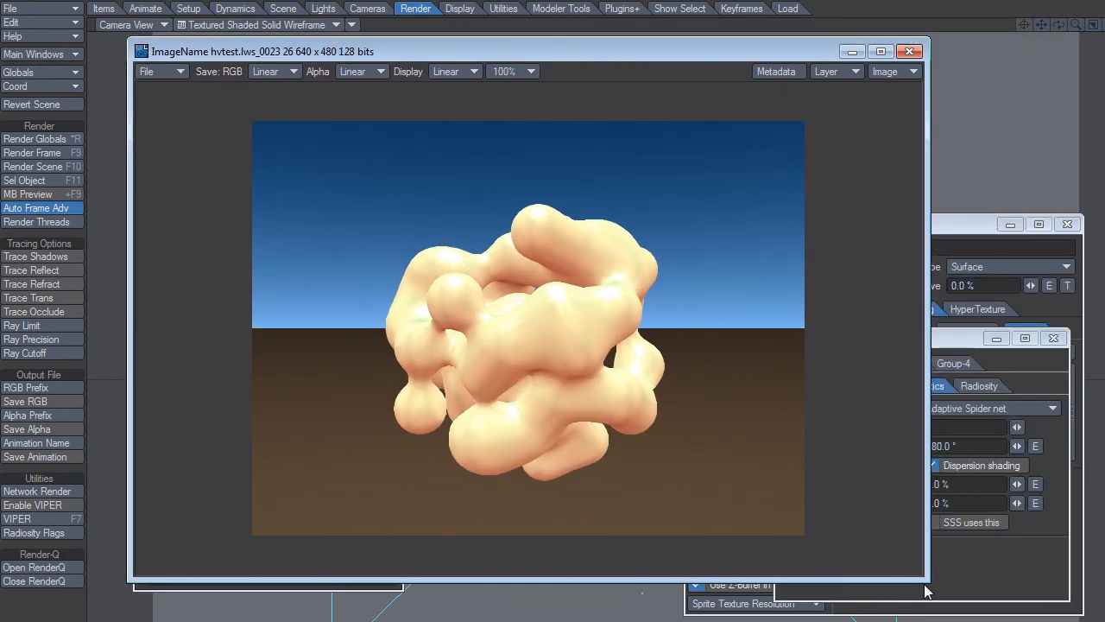
drag(927, 576, 763, 521)
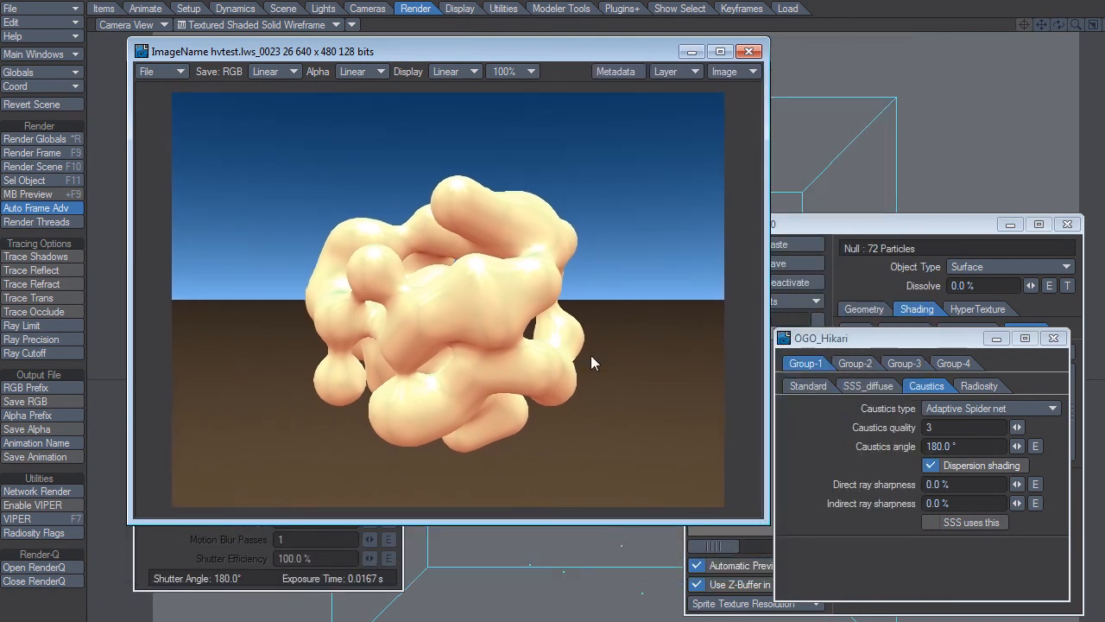
Set the Caustics quality to 4 and render the frame at 640 x 480
drag(1017, 427, 1022, 428)
key(F9)
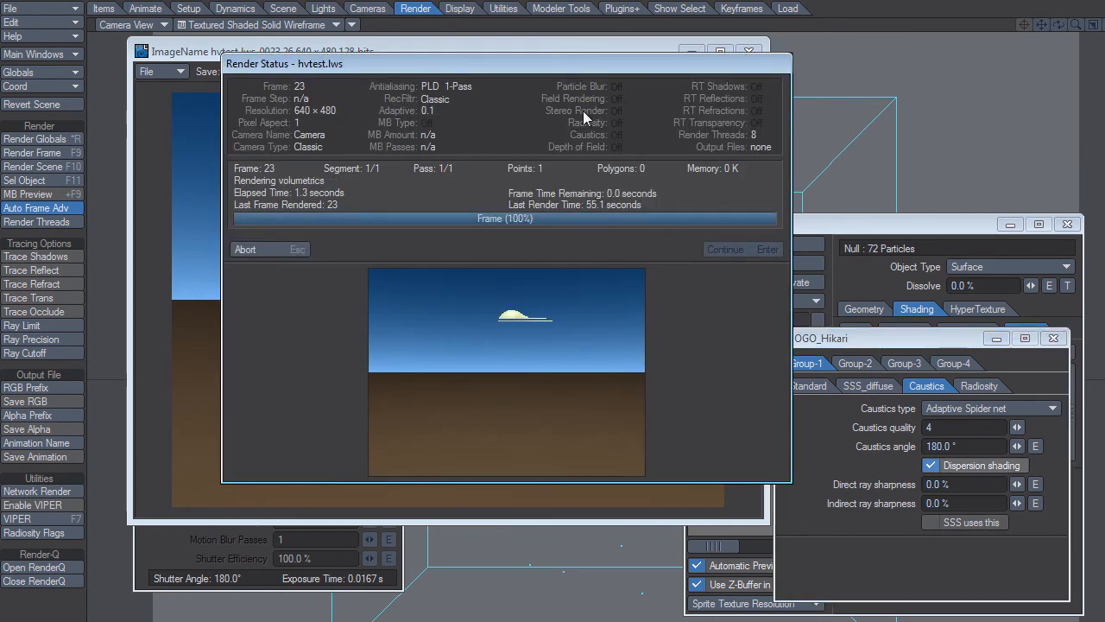
drag(649, 53, 830, 50)
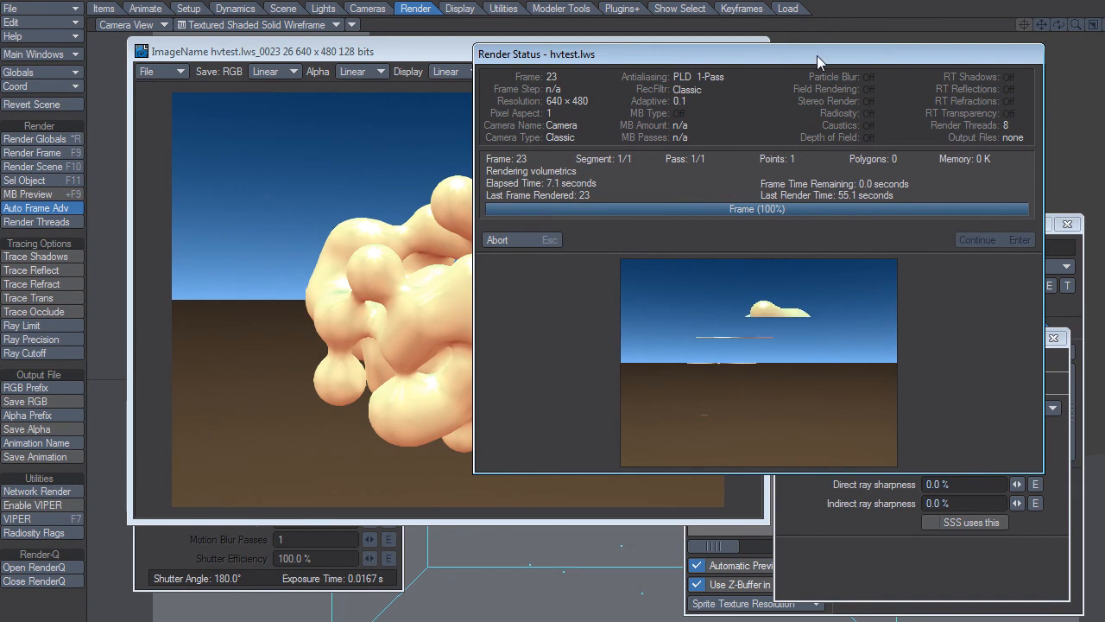
drag(814, 56, 853, 43)
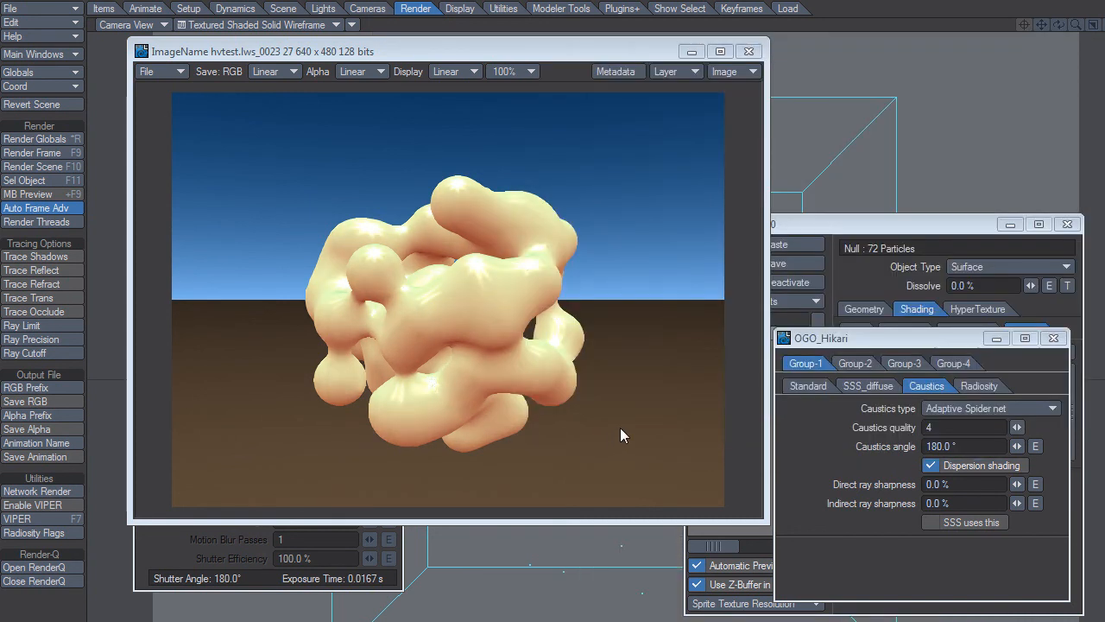
Compare the Caustics quality 4 render with the previous quality 3 render by switching repeatedly between the two images
click(659, 424)
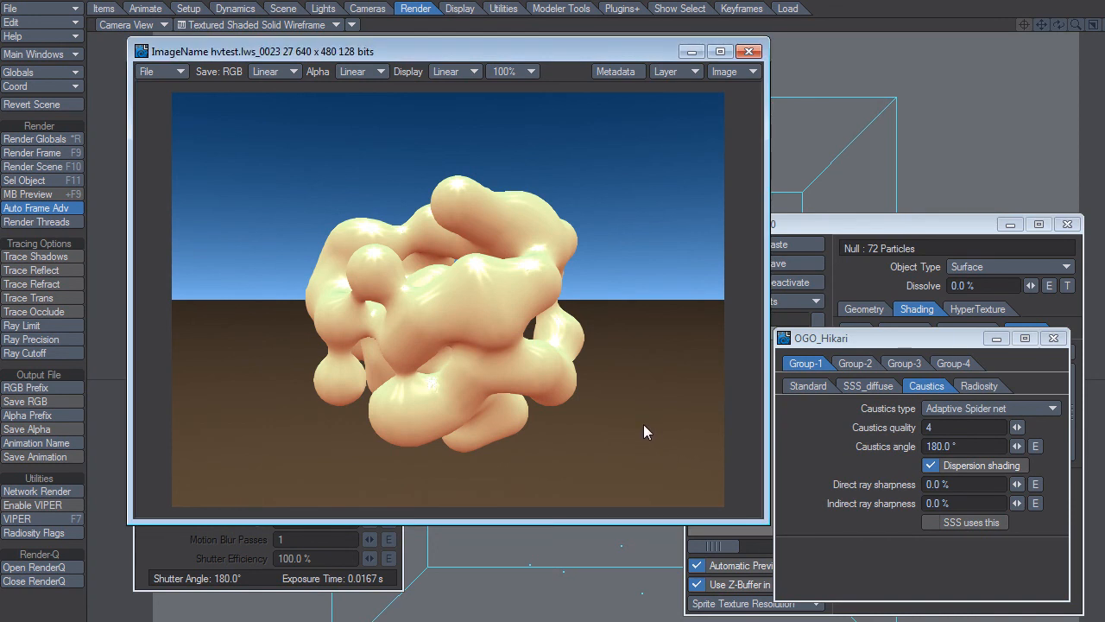
key(Page_Up)
key(Page_Down)
key(Page_Up)
key(Page_Down)
key(Page_Up)
key(Page_Down)
key(Page_Up)
key(Page_Down)
key(Page_Up)
key(Page_Down)
key(Page_Up)
key(Page_Down)
key(Page_Up)
key(Page_Down)
key(Page_Up)
key(Page_Down)
key(Page_Up)
key(Page_Down)
key(Page_Up)
key(Page_Down)
key(Page_Up)
key(Page_Down)
key(Page_Up)
key(Page_Down)
Set the Caustics quality to 3 and the camera's resolution multiplier to 50 %, and render the frame
click(1017, 427)
drag(1017, 428, 1012, 427)
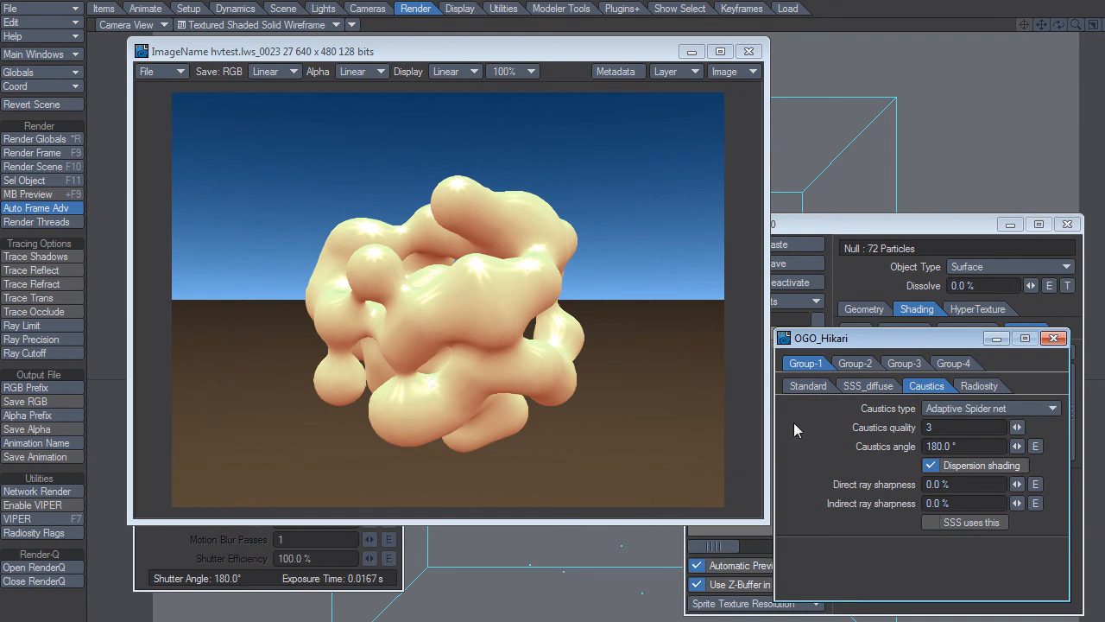
drag(539, 54, 807, 57)
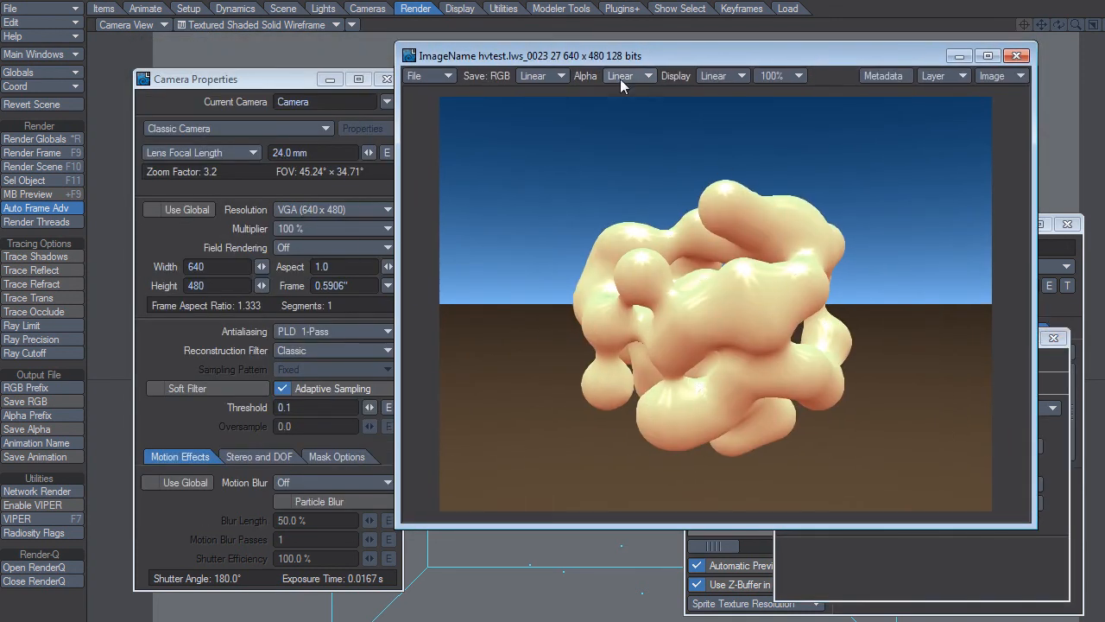
drag(647, 56, 697, 52)
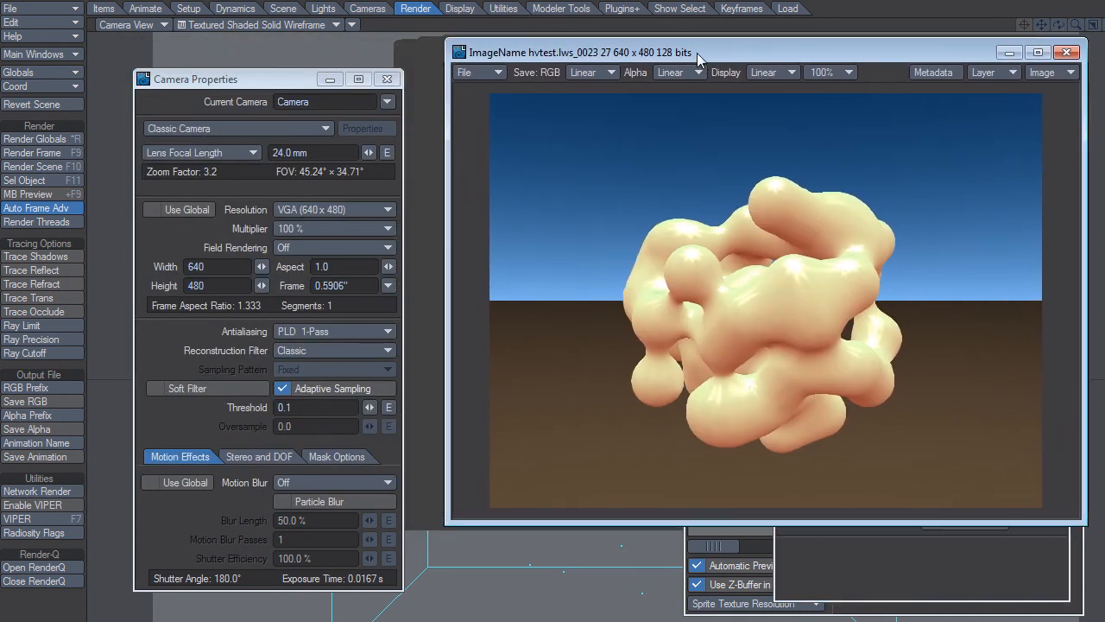
click(318, 230)
click(318, 215)
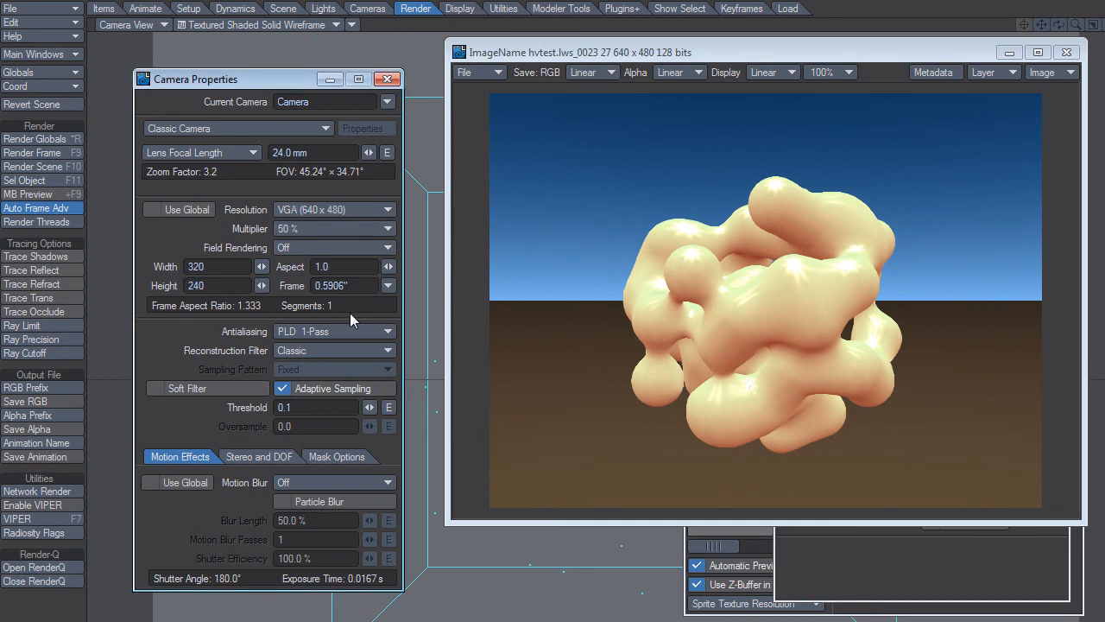
key(F9)
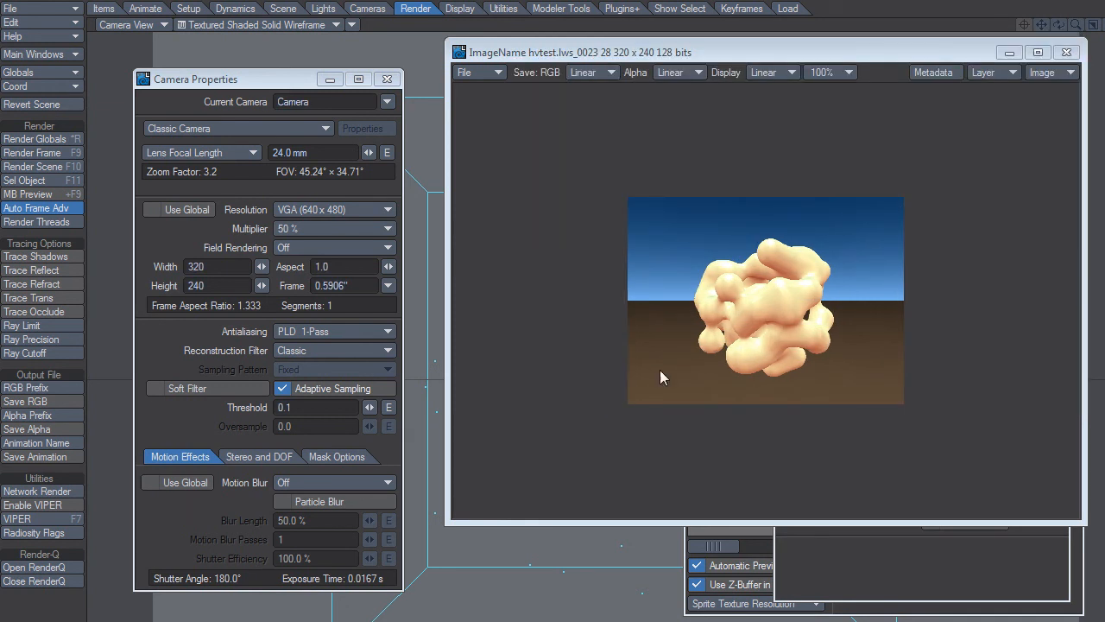
Render the frame with the camera's Adaptive Sampling off, and again with it on at a threshold of 0.4
click(333, 388)
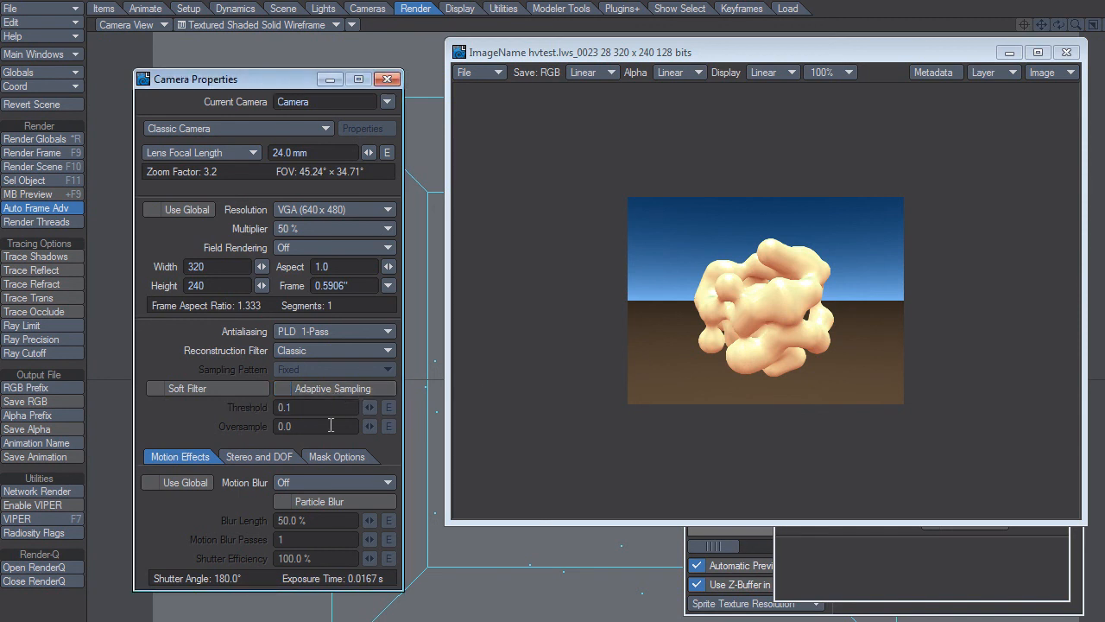
key(F9)
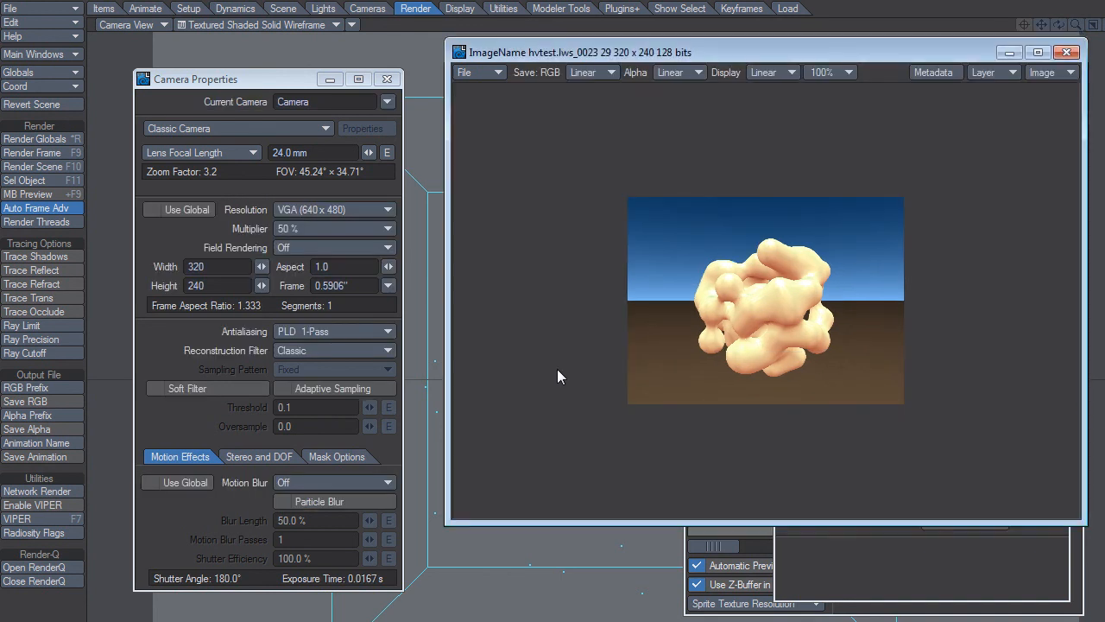
click(349, 388)
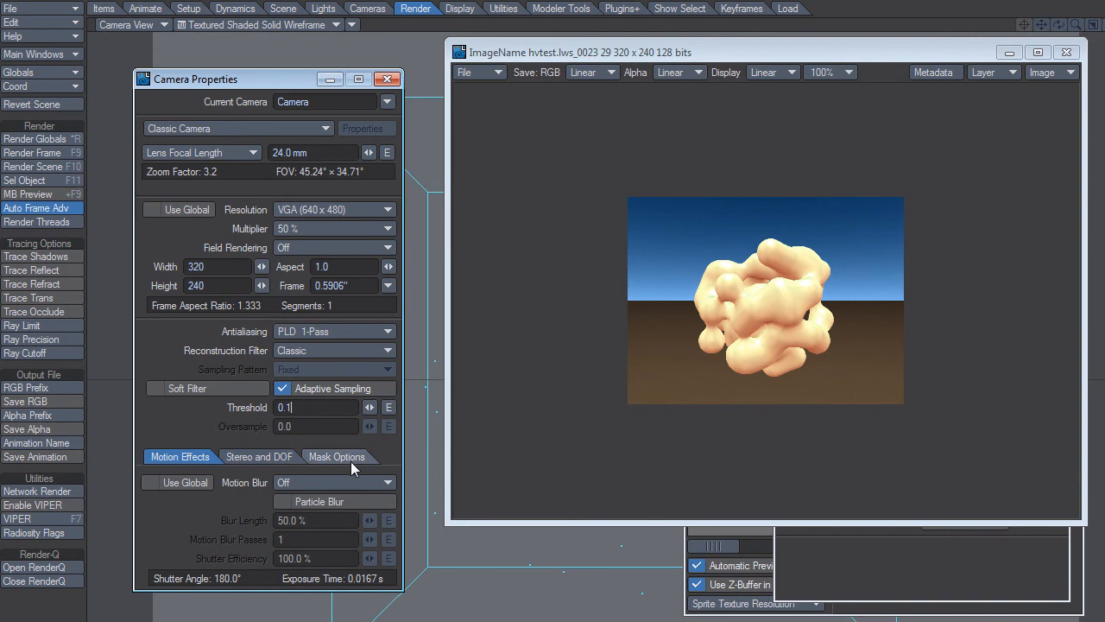
key(BackSpace)
text(4)
key(F9)
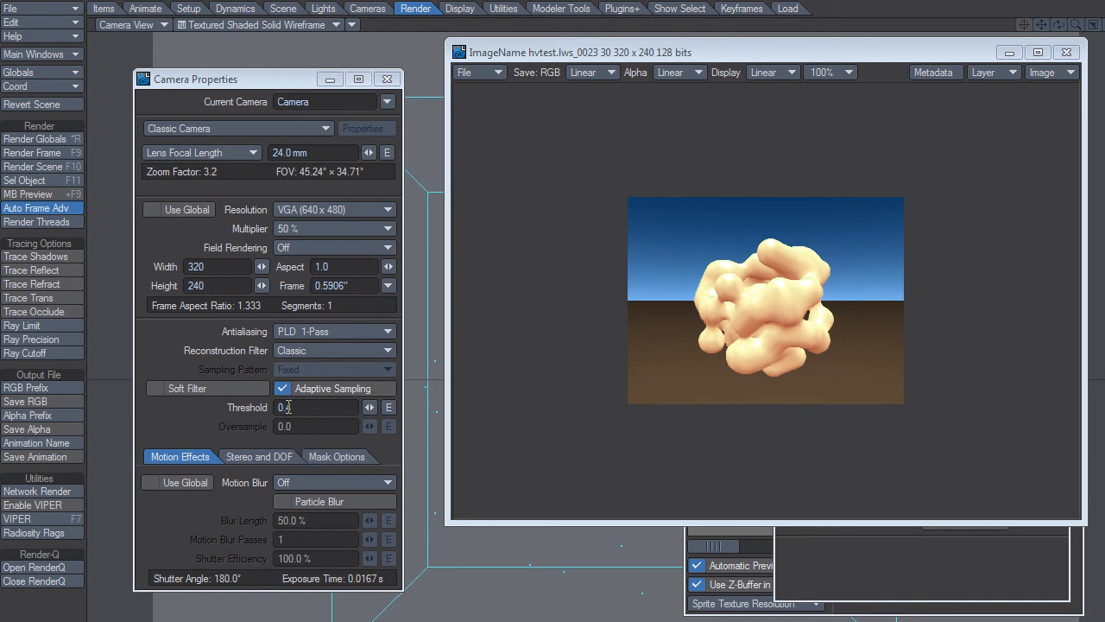
Render the frame with the Adaptive Sampling threshold at 0.8 and again at 3.0
drag(288, 409, 304, 414)
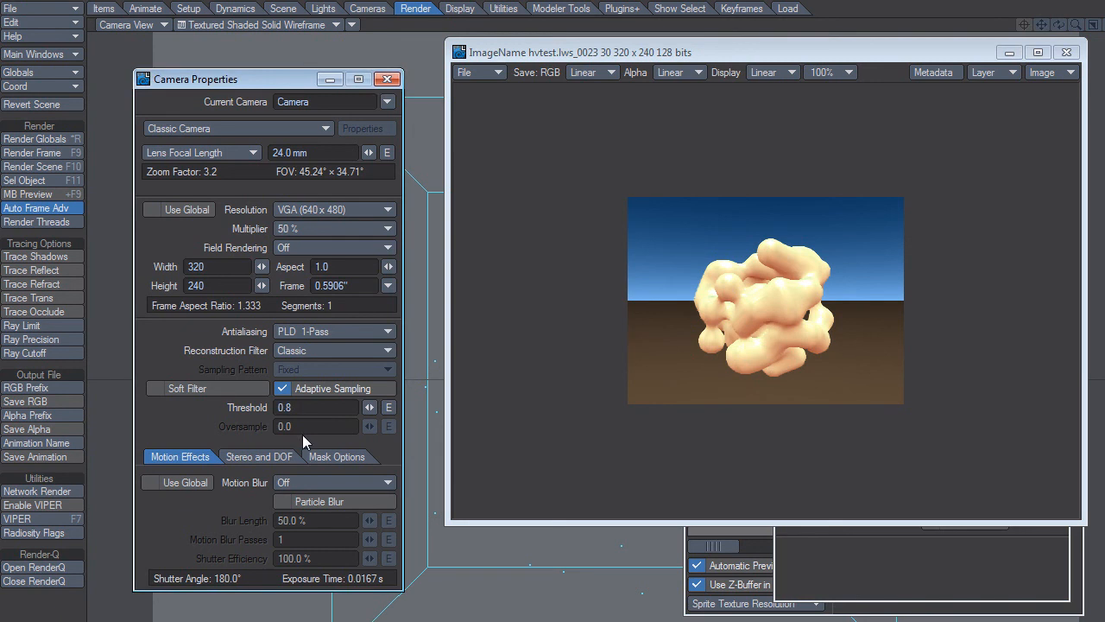
key(F9)
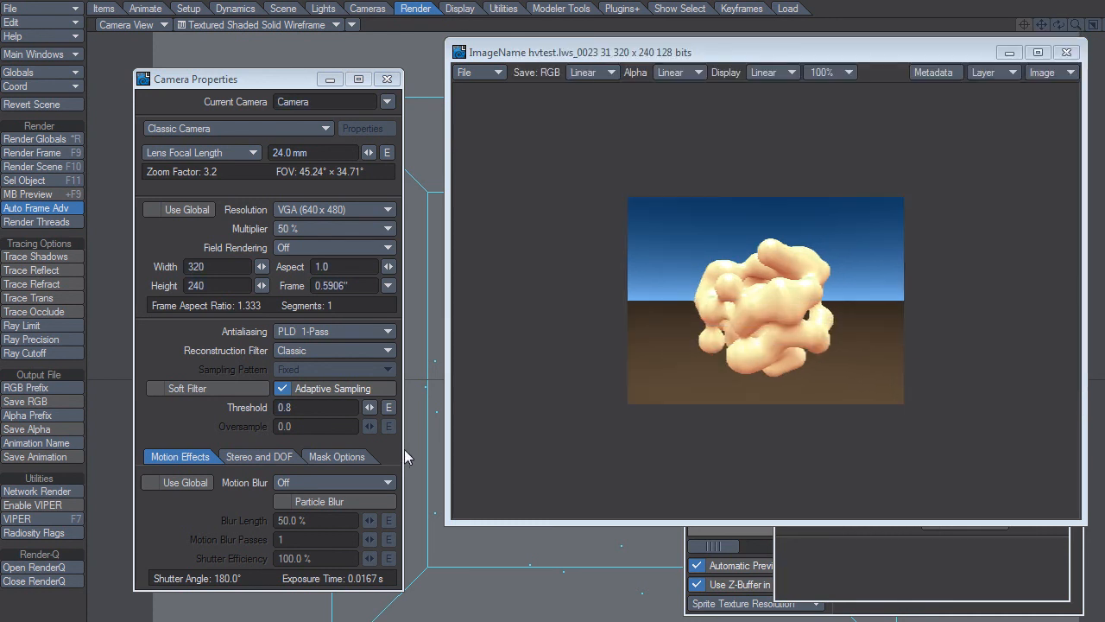
key(F9)
click(292, 406)
double_click(292, 407)
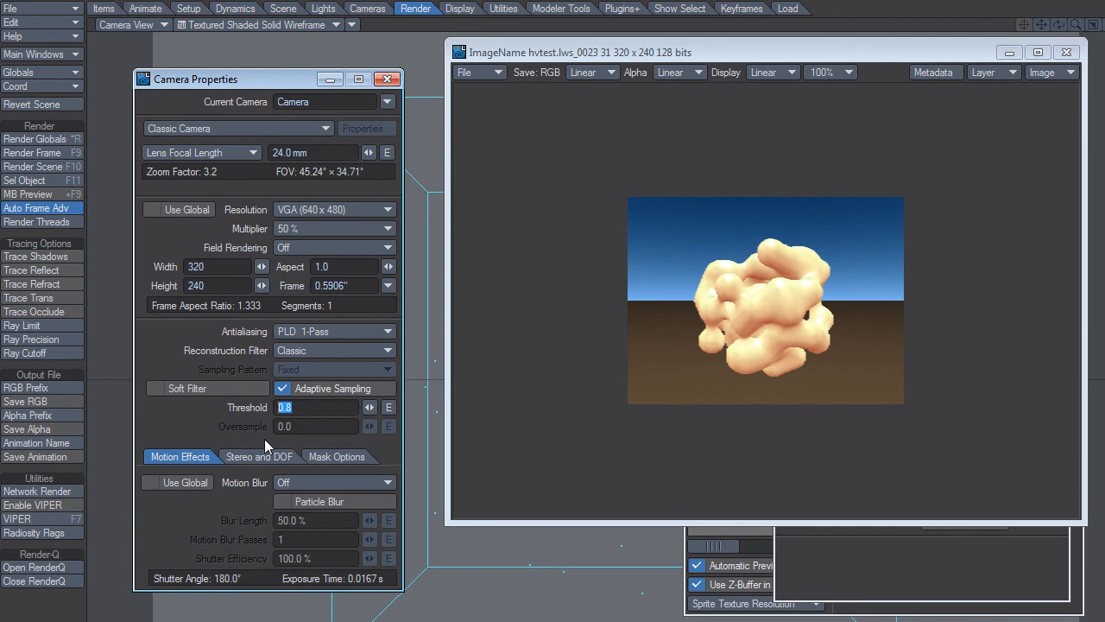
key(F9)
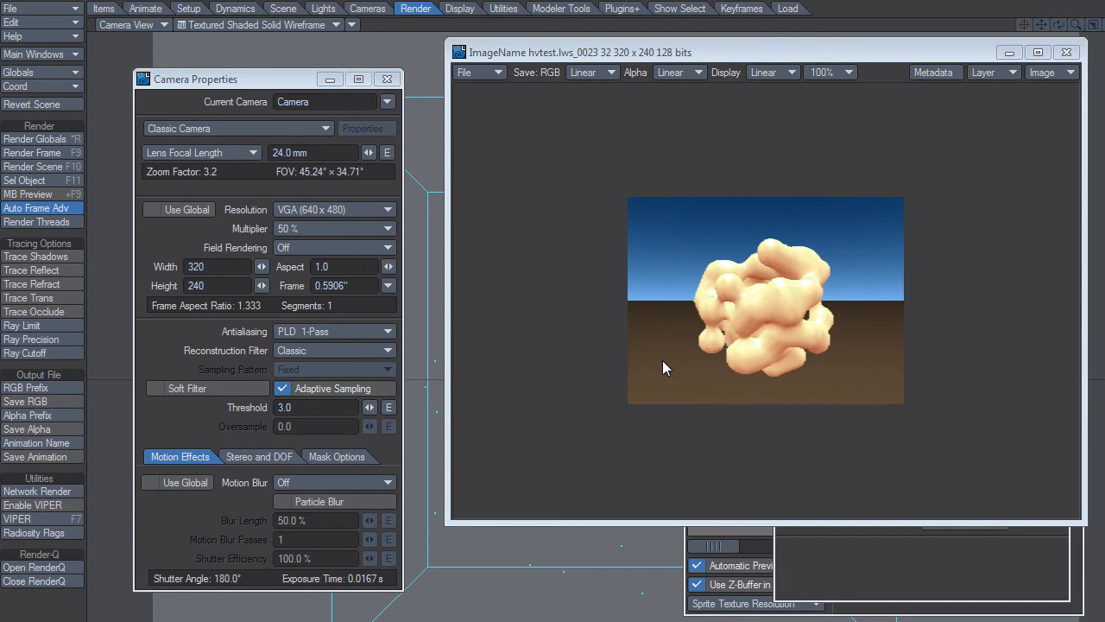
key(F9)
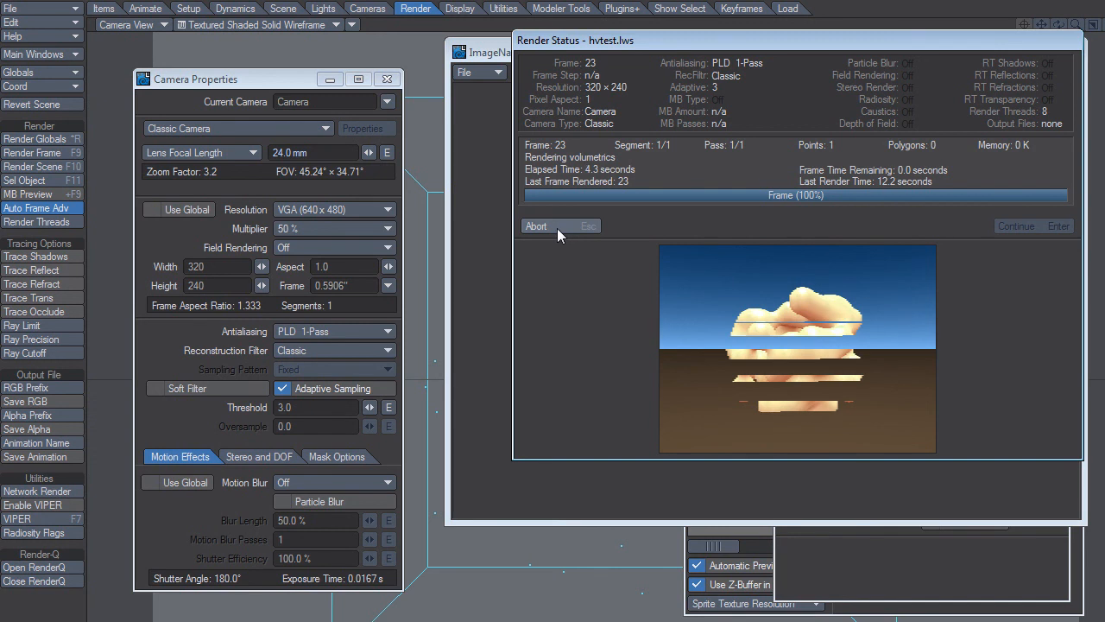
Abort the running render, and render the frame with Adaptive Sampling thresholds of 0.1 and 0.02
click(298, 407)
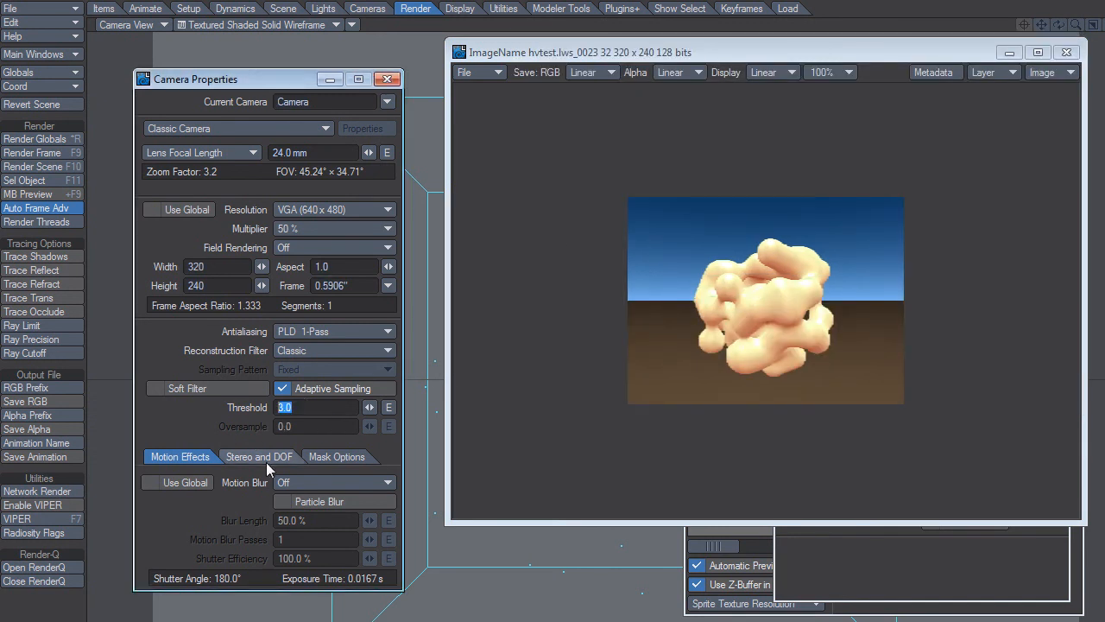
text(0.1)
key(F9)
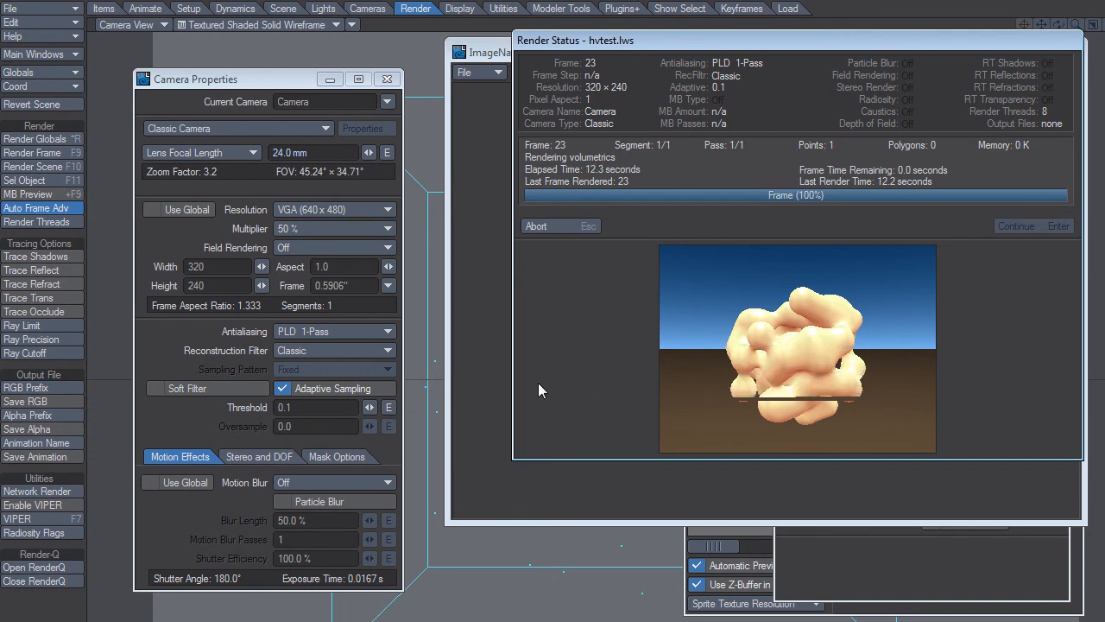
click(301, 409)
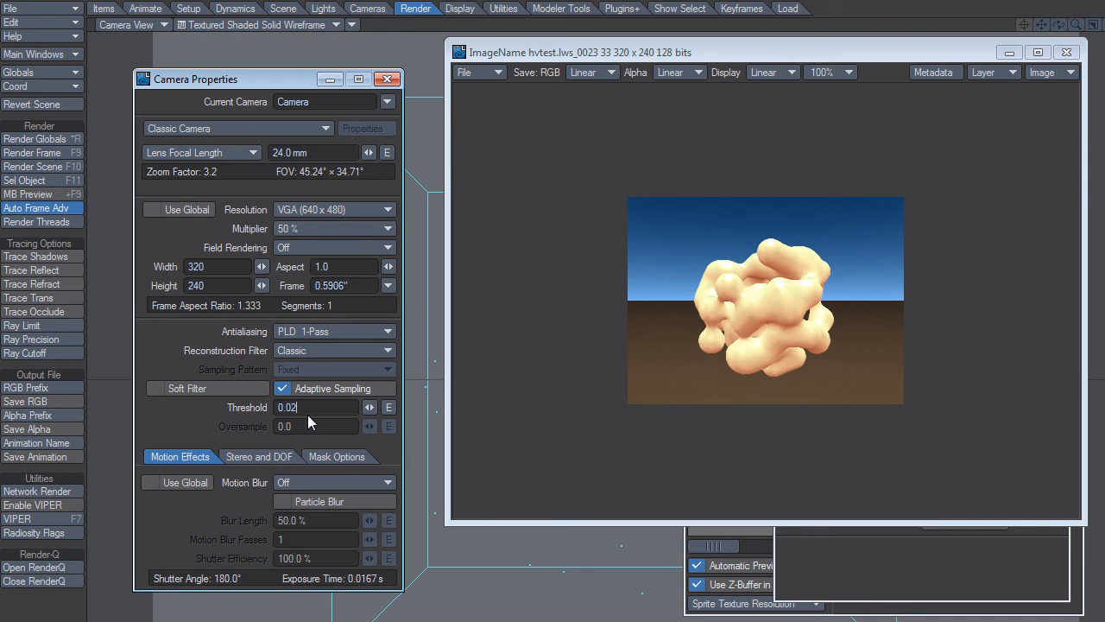
key(F9)
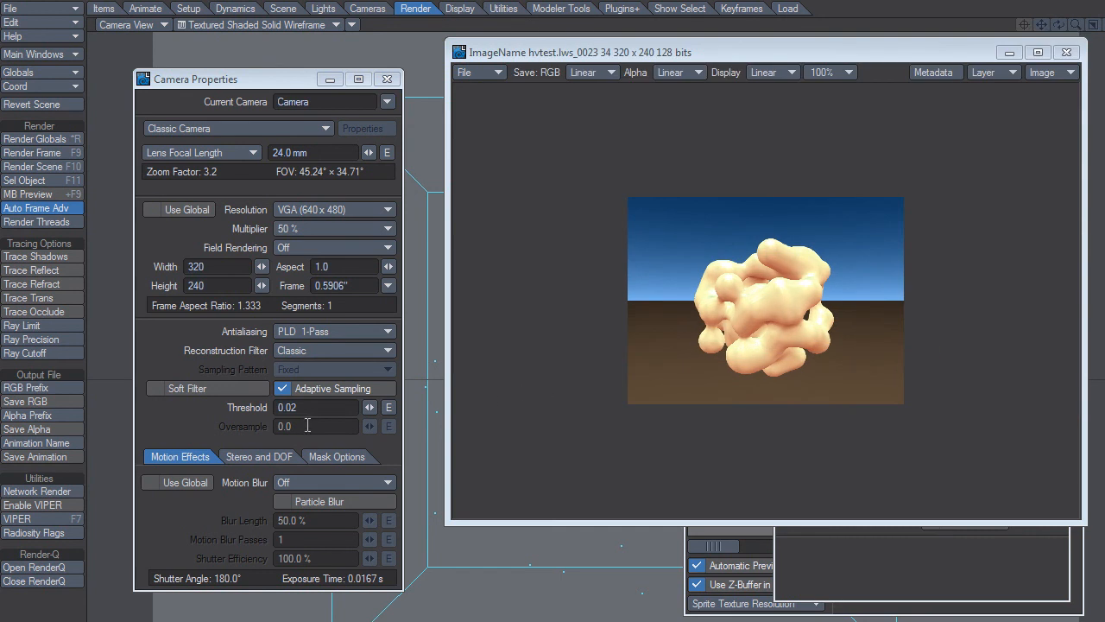
Set the Adaptive Sampling threshold to 0.1
click(326, 406)
key(BackSpace)
key(BackSpace)
text(1)
key(Return)
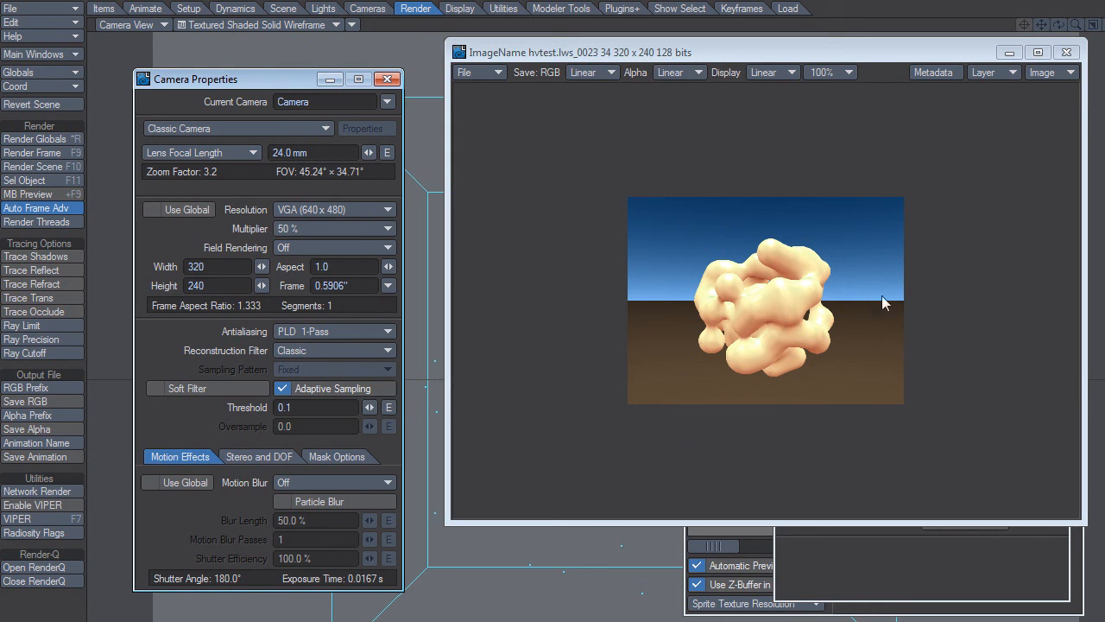
Review the OGO_Hikari standard settings and the basic, advanced, environment and shader settings of the HyperVoxels shading
click(856, 556)
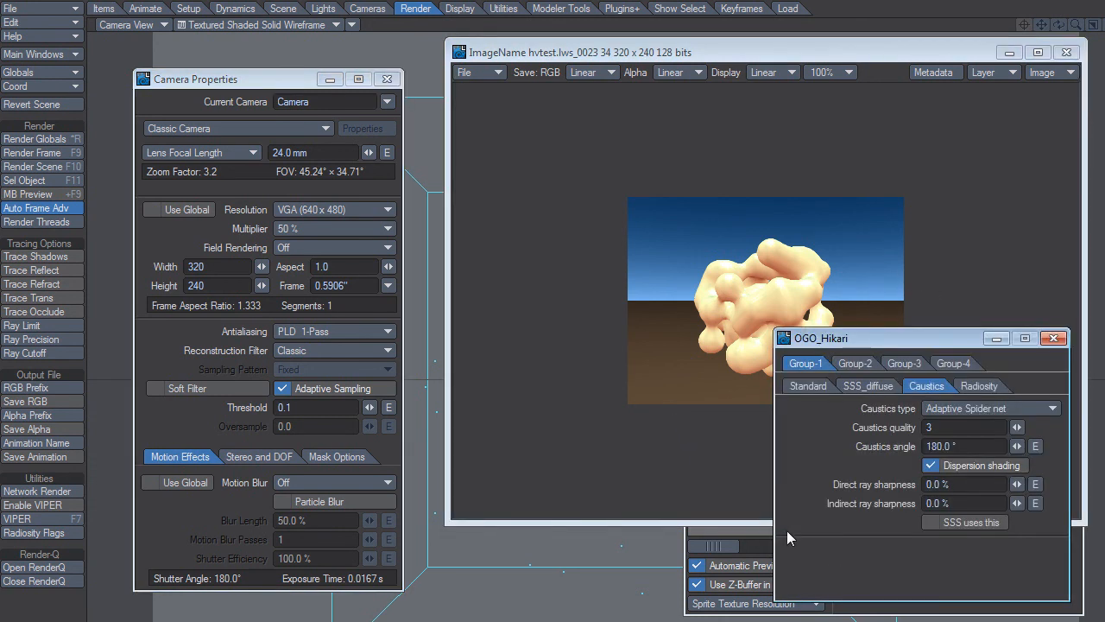
click(812, 388)
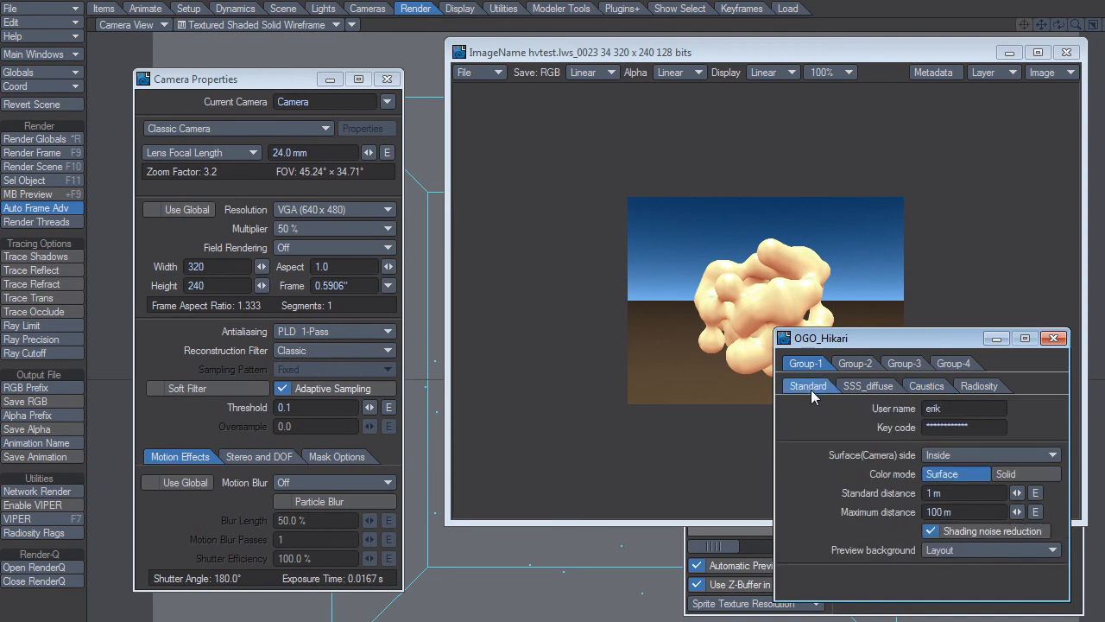
click(1054, 338)
click(936, 572)
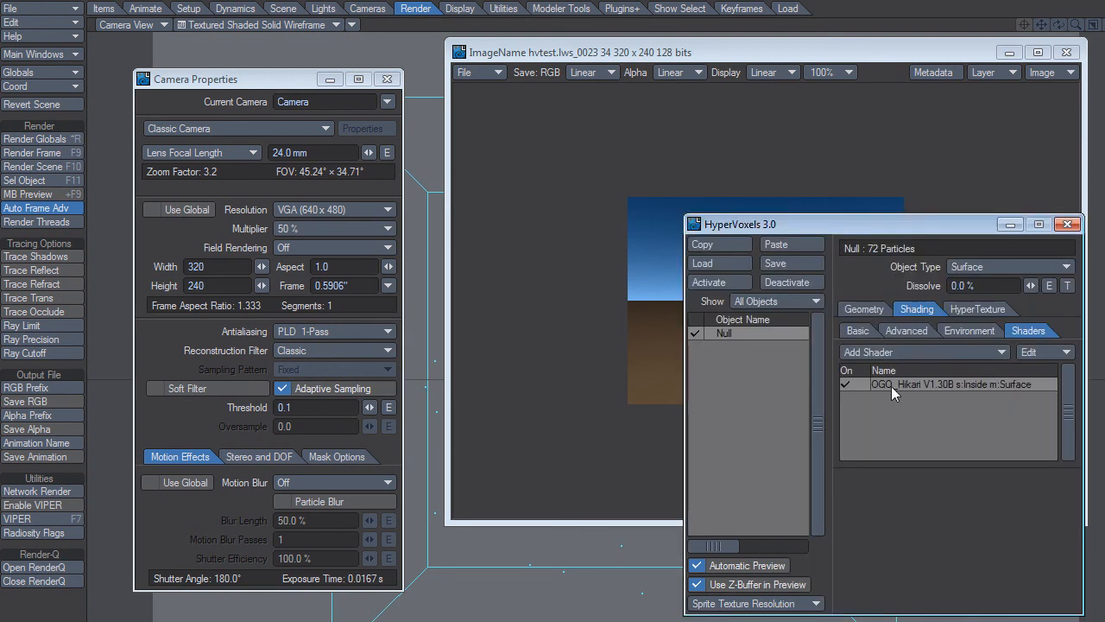
click(860, 331)
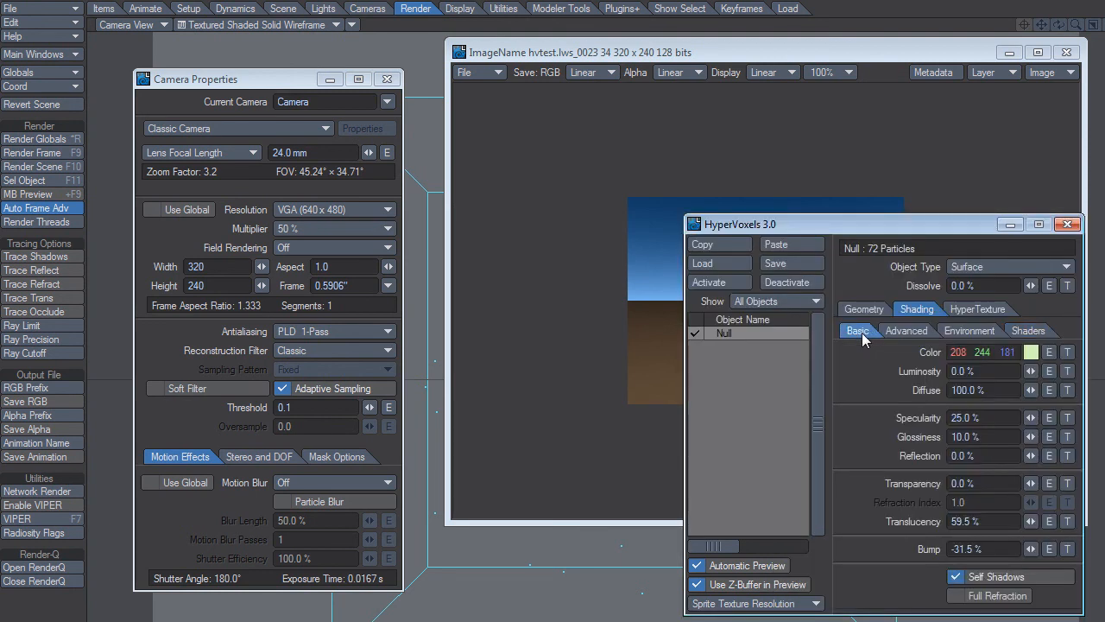
click(1024, 335)
click(970, 331)
click(916, 334)
Open the HyperVoxels Bump texture and replace its selected image map layer with the copied Turbulence procedural layer
click(856, 333)
click(1067, 549)
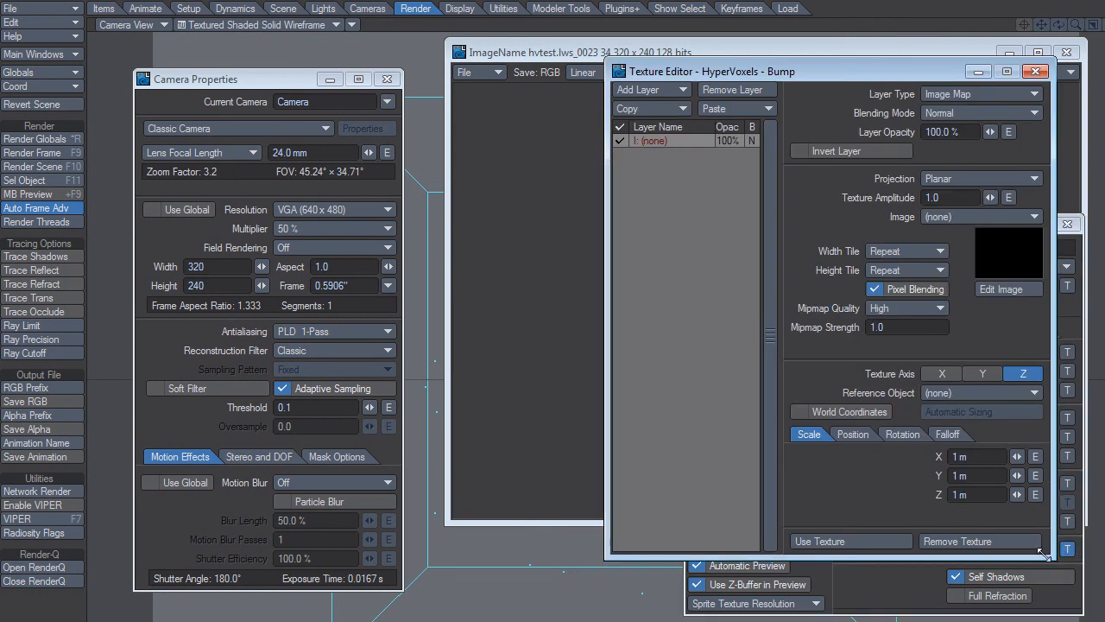
click(732, 109)
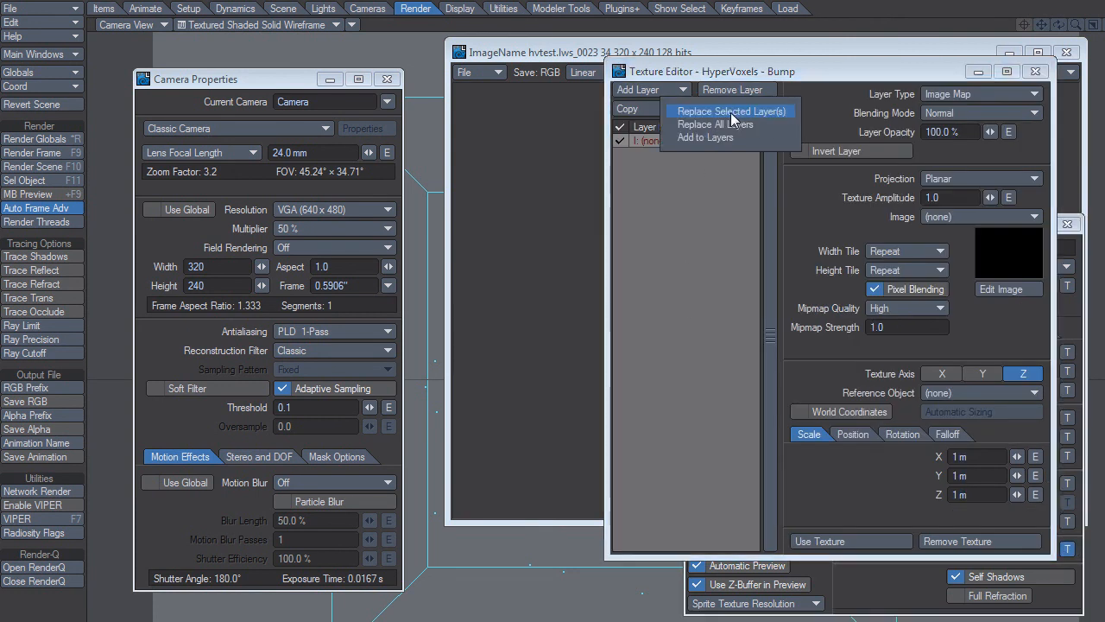
click(731, 112)
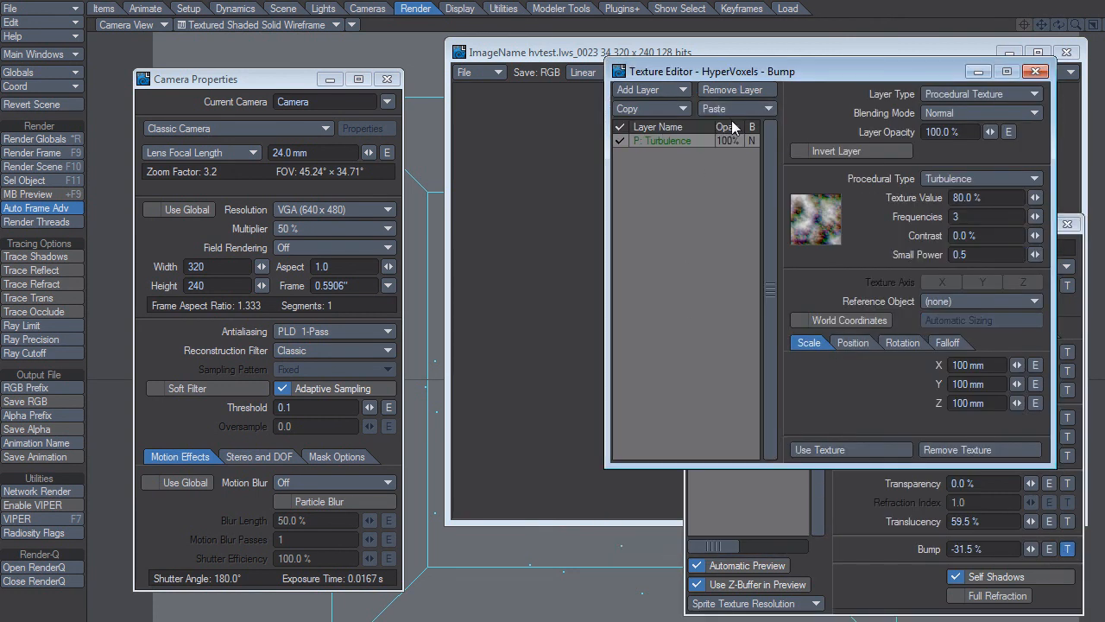
Keep the Turbulence bump texture and render the frame at 320 x 240
click(825, 469)
click(639, 436)
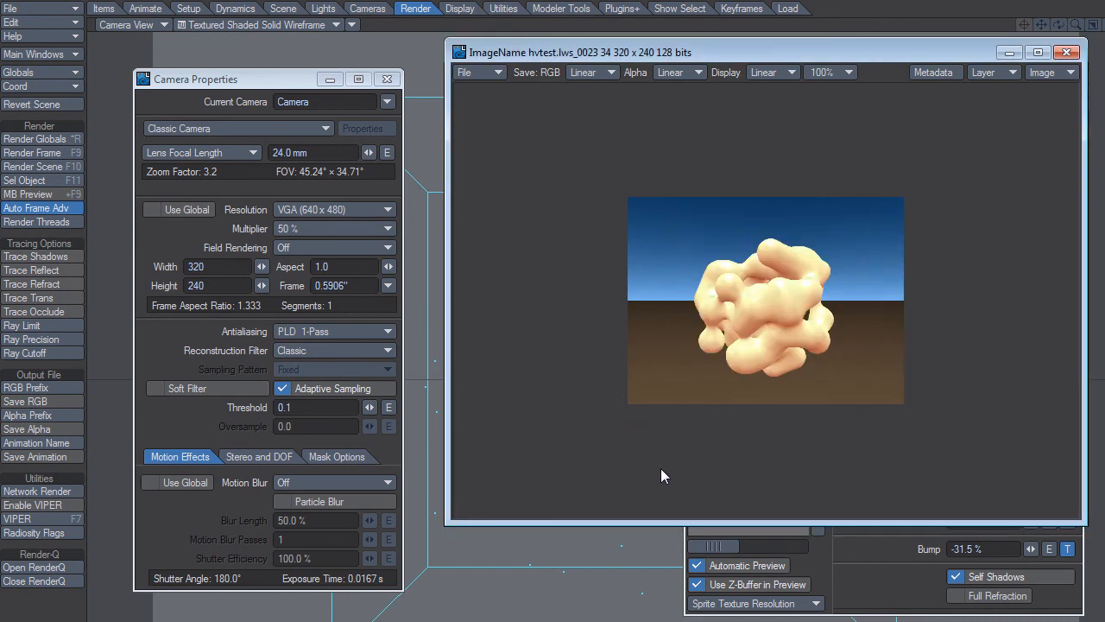
key(F9)
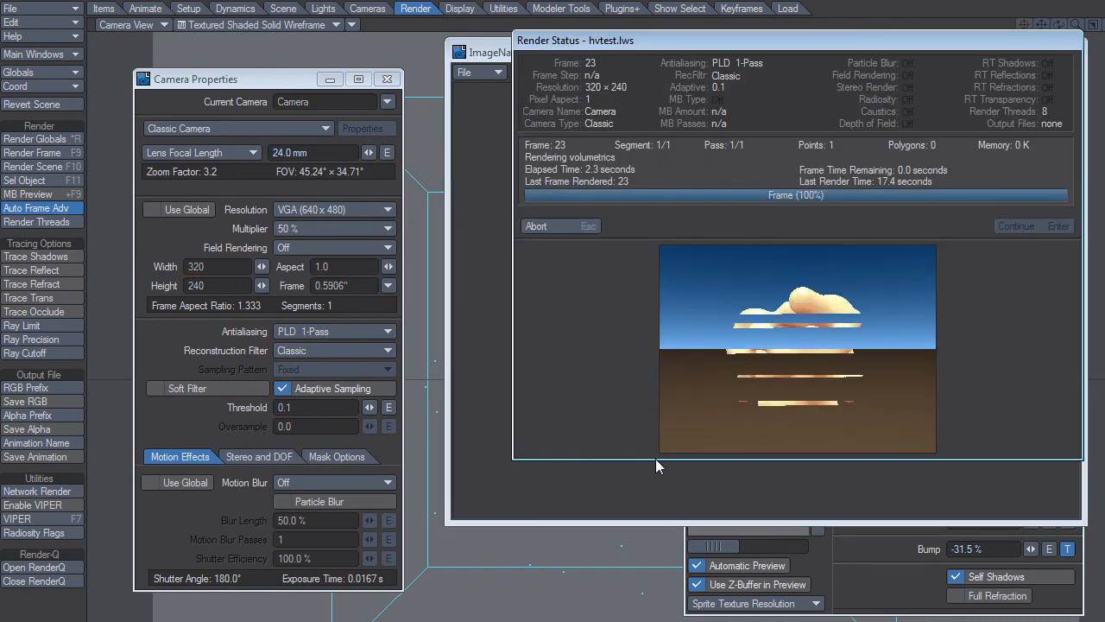
drag(761, 40, 730, 68)
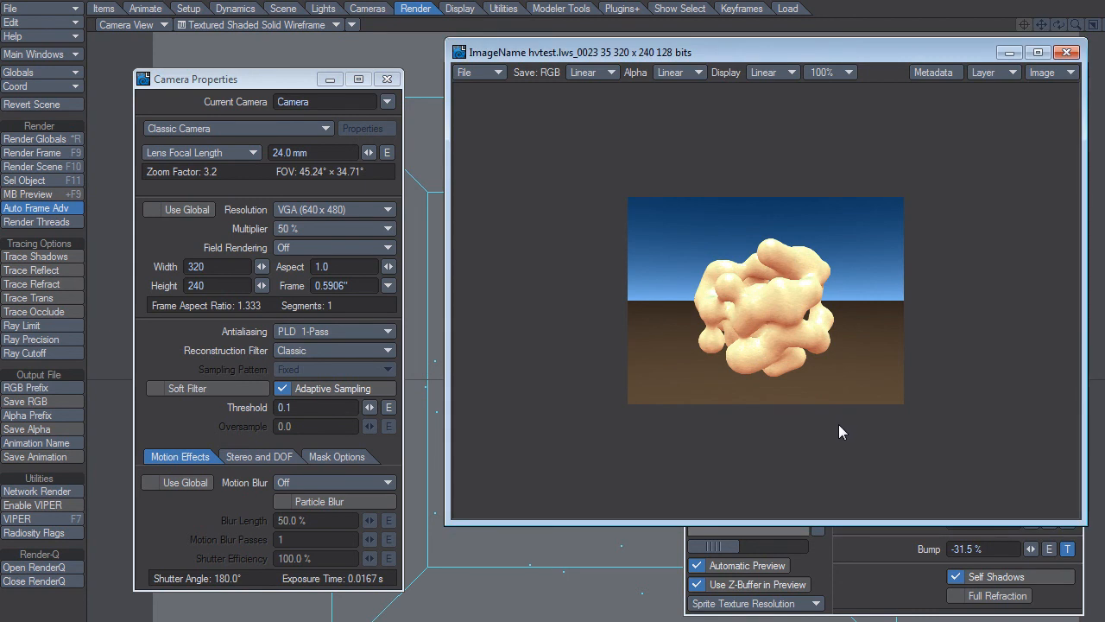
click(871, 550)
click(648, 474)
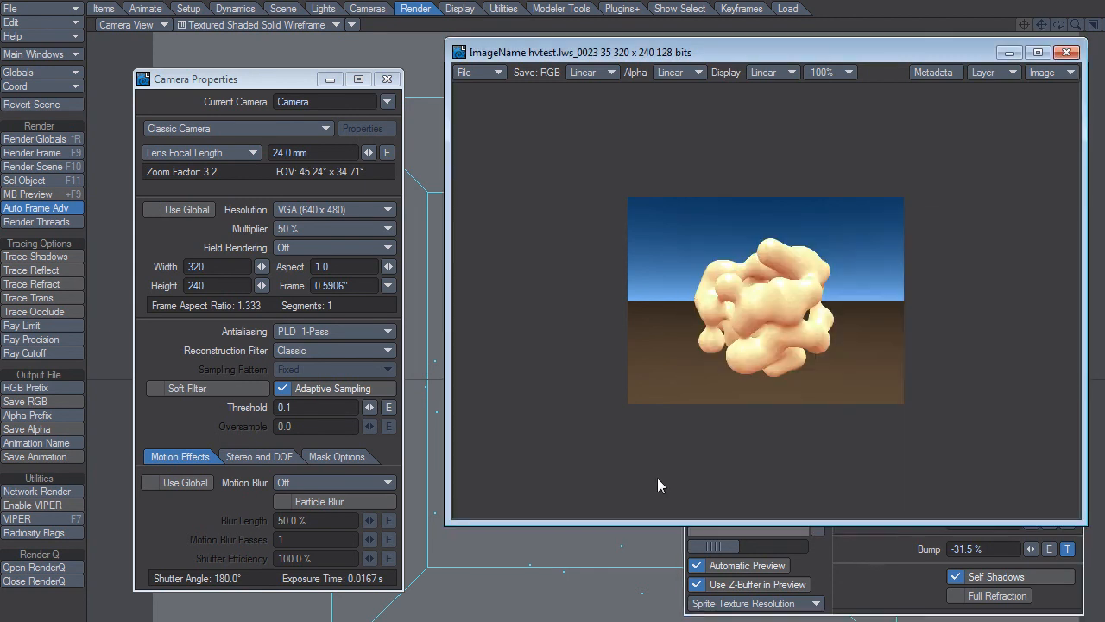